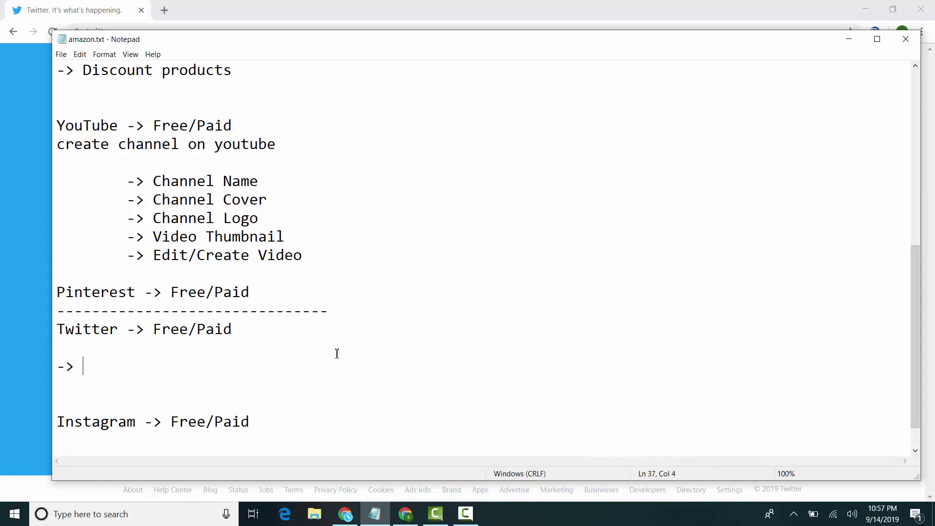
# - Add "Create Account" as the first arrow item in the Twitter section of the notes
pyautogui.write('e Accon')
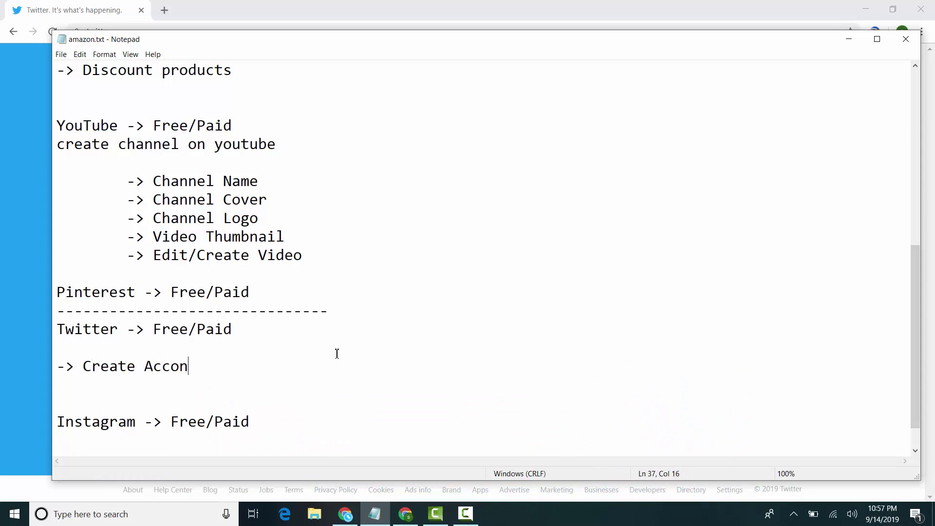
pyautogui.press('BackSpace')
pyautogui.write('unt')
pyautogui.press('Return')
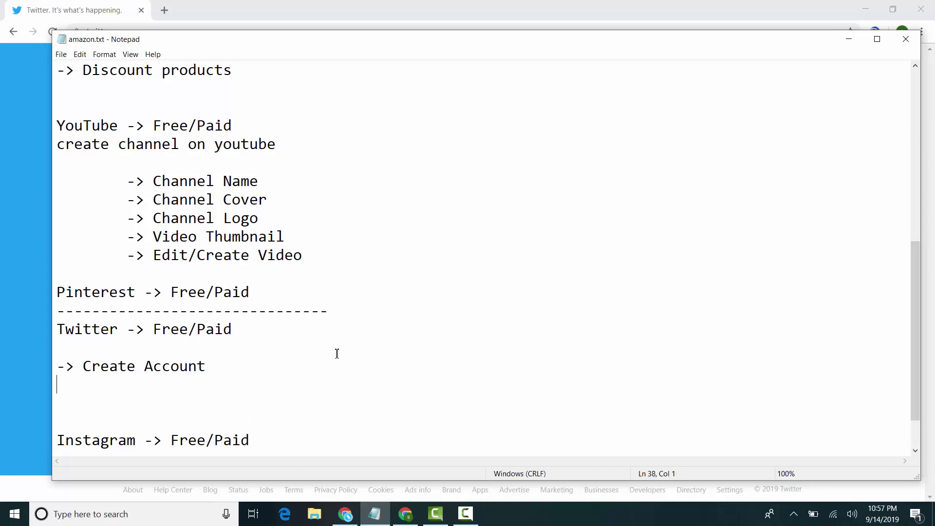
# - Add a second arrow item reading "Fill Profile (Pic/Cover)" to the Twitter notes
pyautogui.write('-> Fill Profile')
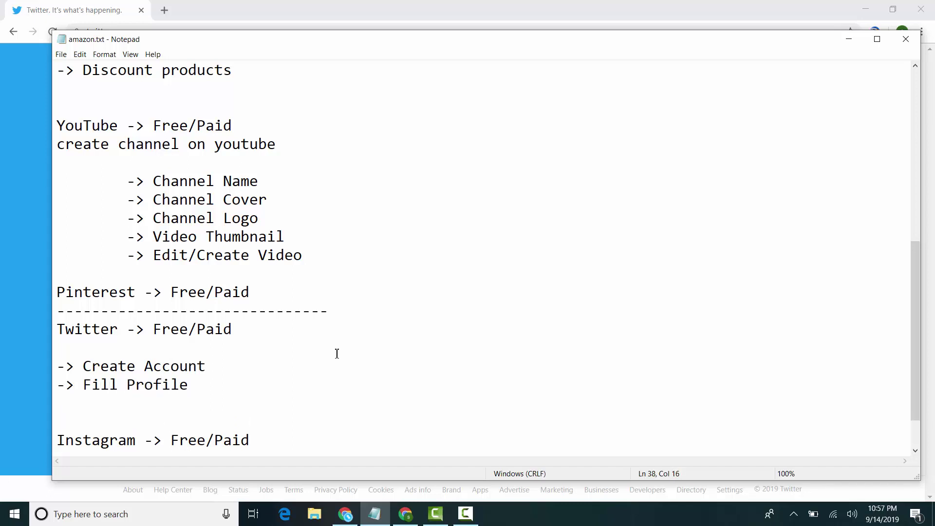
pyautogui.press('Return')
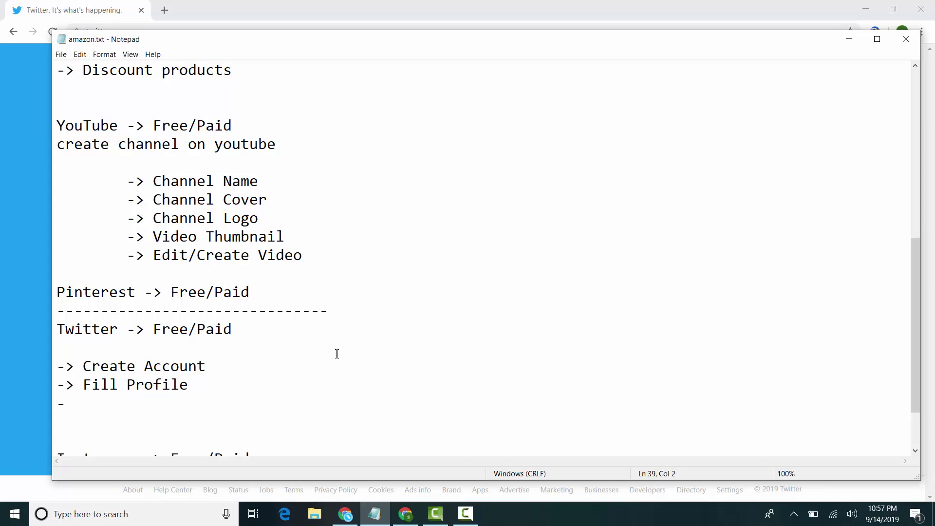
pyautogui.press('BackSpace')
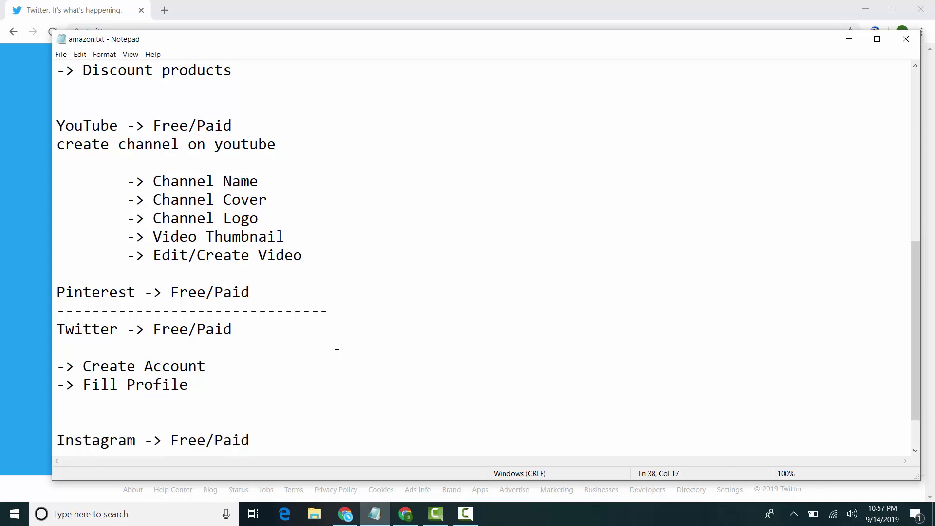
pyautogui.write('(Pic/Cover')
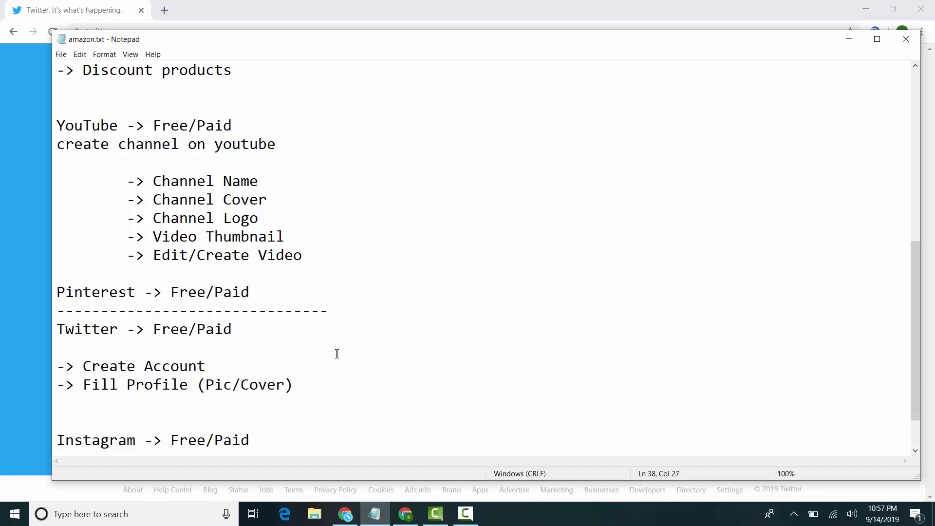
pyautogui.press('Return')
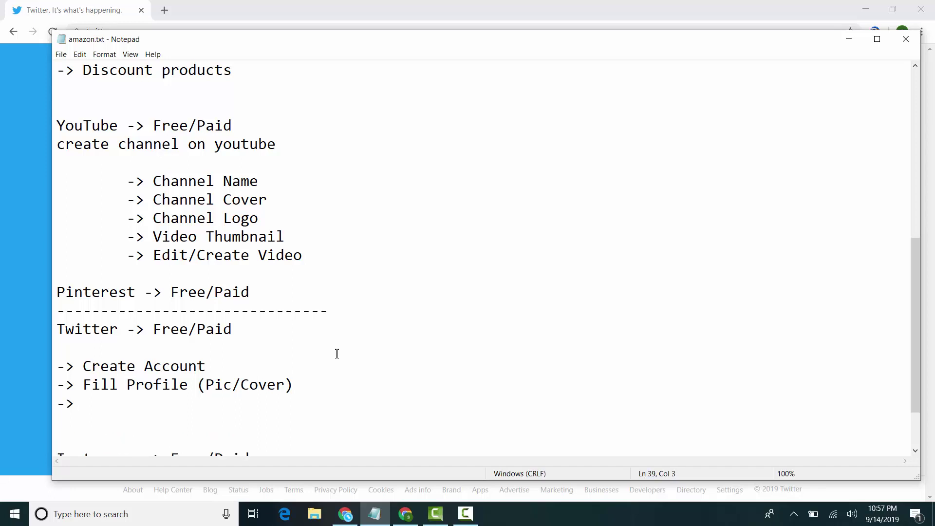
# - Add a third arrow item reading "Follow the peoples" to the Twitter notes, leaving no empty arrow below it
pyautogui.write('-> Follow the peoples')
pyautogui.press('Return')
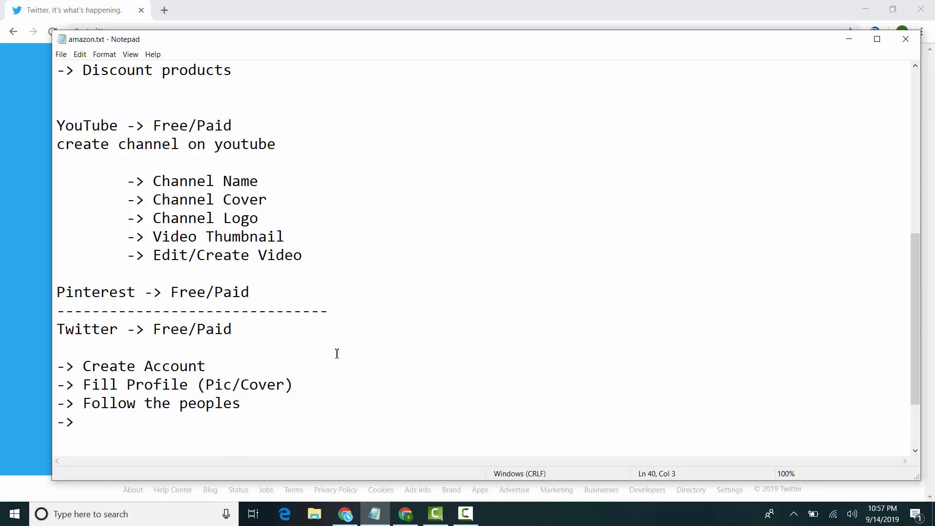
pyautogui.hotkey('shift', 'Left')
pyautogui.hotkey('shift', 'Left')
pyautogui.press('BackSpace')
pyautogui.press('BackSpace')
# - Switch to Chrome and open the sign-up form on the Twitter home page
pyautogui.moveTo(245, 372); pyautogui.dragTo(82, 374)
pyautogui.hotkey('alt', 'Tab')
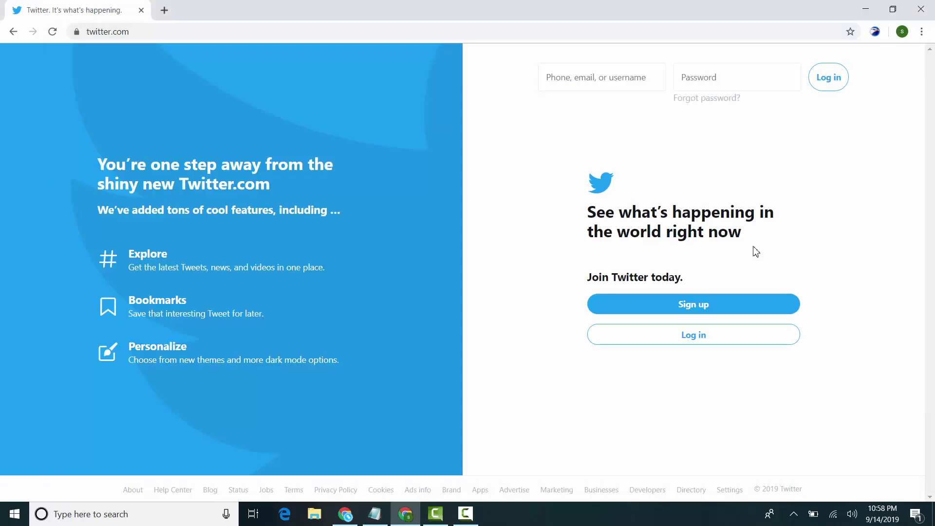
pyautogui.click(699, 308)
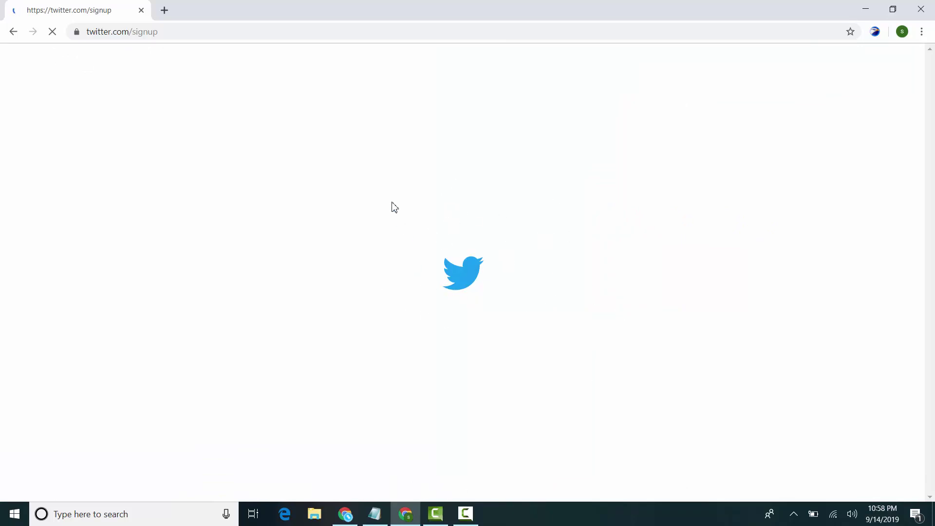
# - Load gmail.com in a new browser tab
pyautogui.hotkey('ctrl', 't')
pyautogui.write('gmail.com')
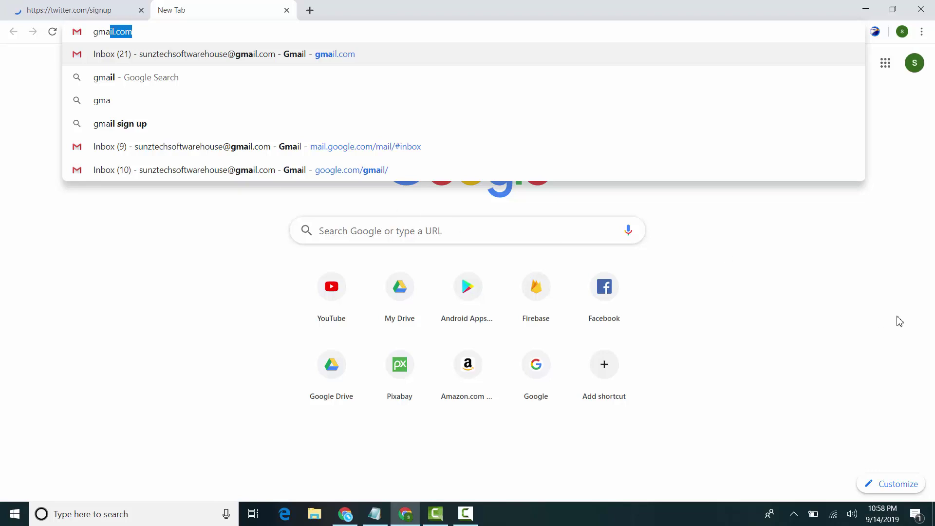
pyautogui.press('Return')
# - Check the email address of the signed-in Google account, and return to the Twitter sign-up form
pyautogui.click(915, 63)
pyautogui.tripleClick(849, 115)
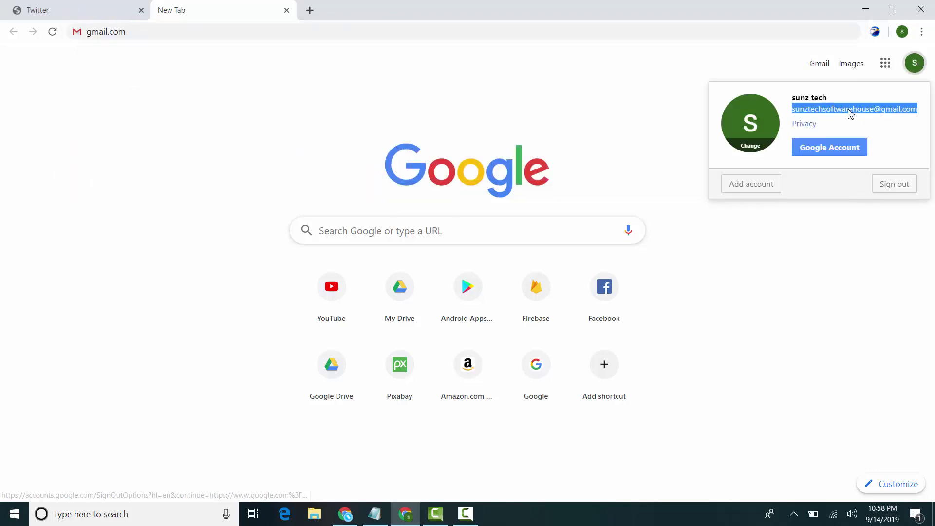
pyautogui.press('Escape')
pyautogui.click(916, 70)
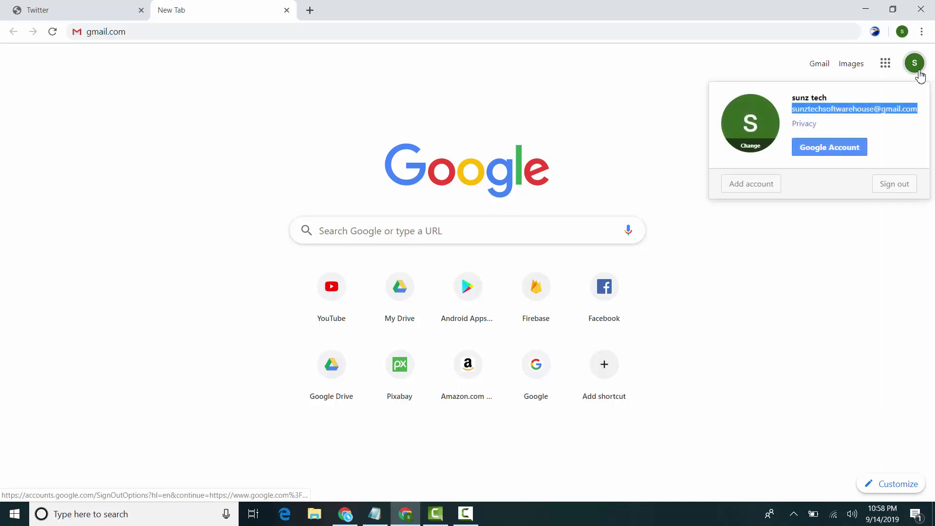
pyautogui.click(81, 142)
pyautogui.hotkey('ctrl', 'shift', 'Tab')
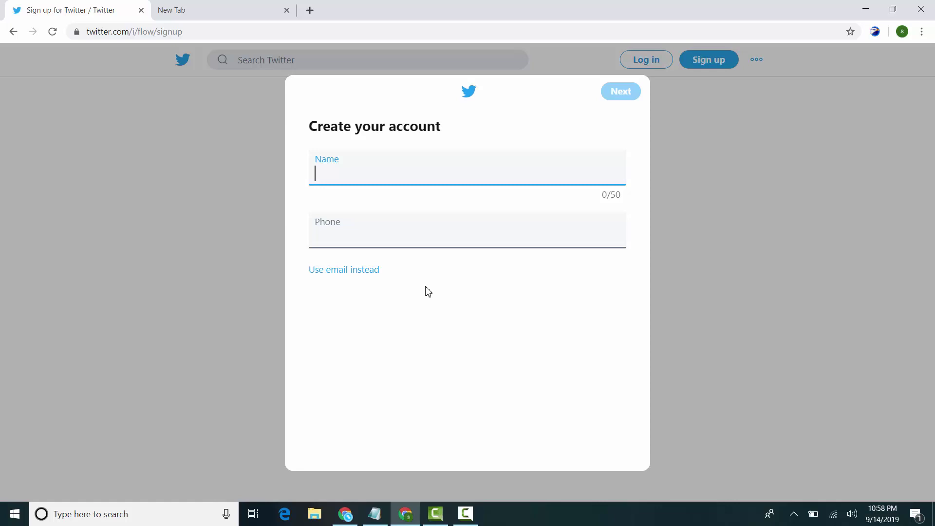
# - Search for "fakenamegenerator" in a new tab and open the Fake Name Generator website
pyautogui.hotkey('ctrl', 't')
pyautogui.write('fake')
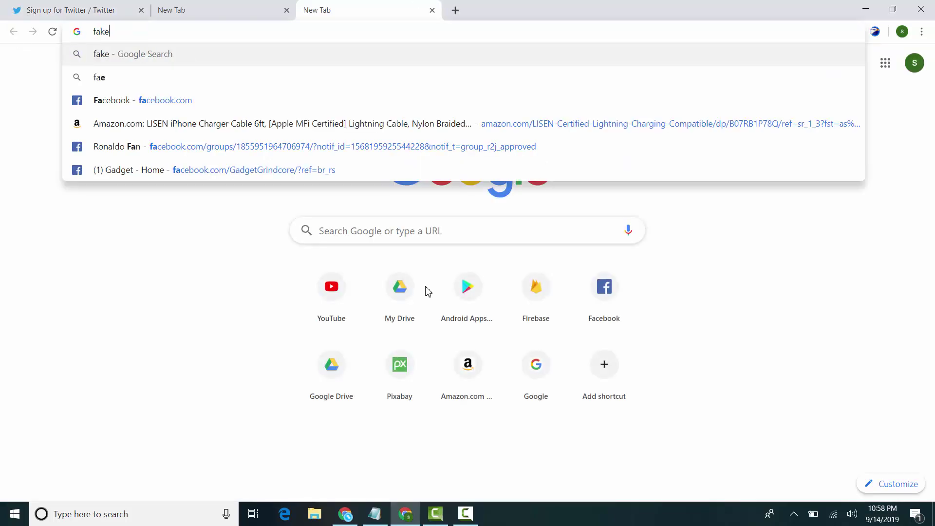
pyautogui.write('namegenerator')
pyautogui.press('Return')
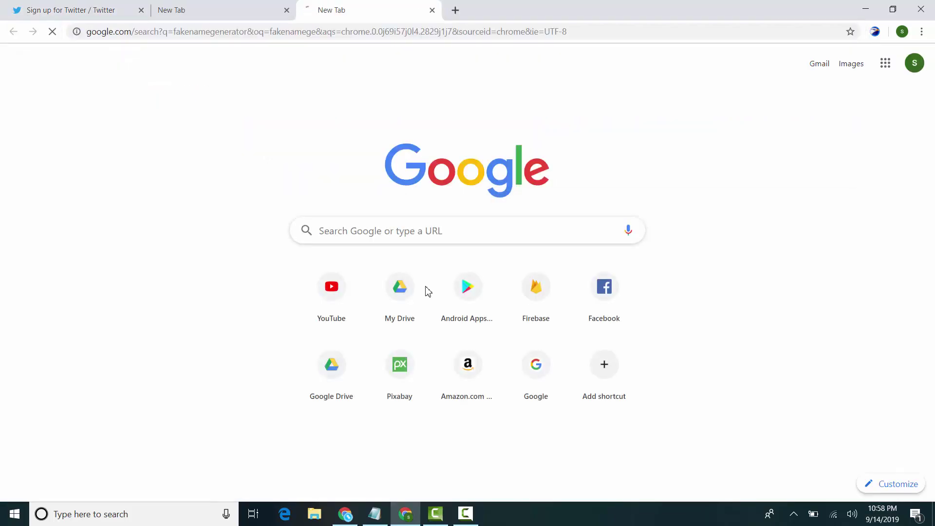
pyautogui.click(278, 159)
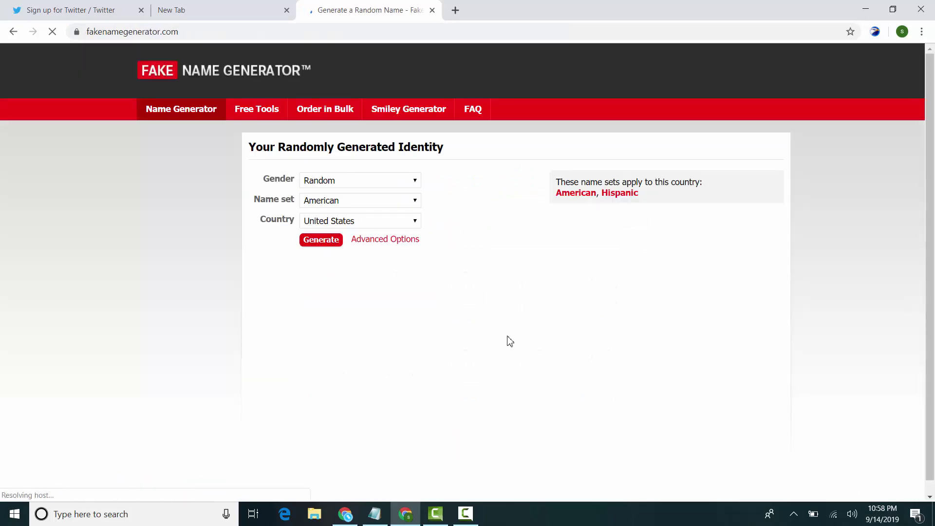
# - Copy the full name of the randomly generated identity
pyautogui.scroll(-2, 876, 190)
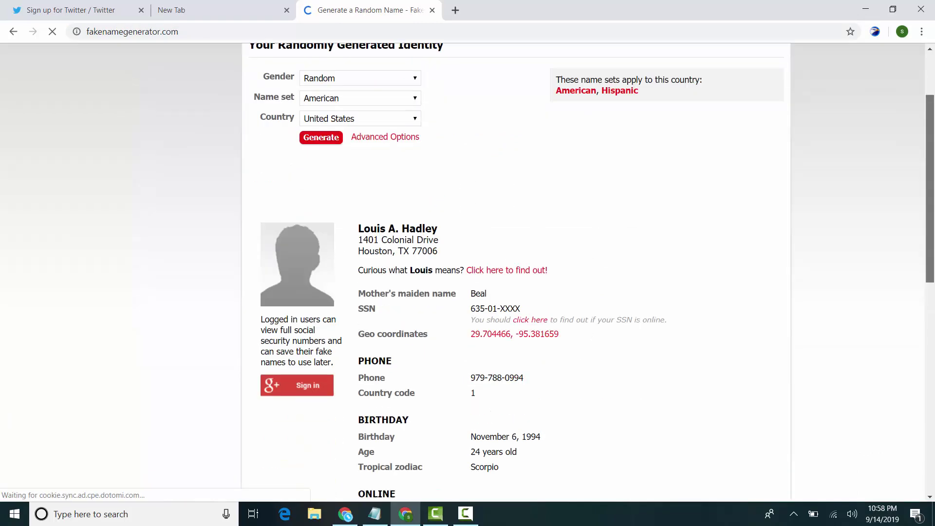
pyautogui.scroll(-2, 563, 146)
pyautogui.moveTo(432, 159)
pyautogui.mouseDown()
pyautogui.moveTo(424, 158)
pyautogui.moveTo(430, 147)
pyautogui.mouseUp()
pyautogui.tripleClick(431, 147)
pyautogui.hotkey('ctrl', 'c')
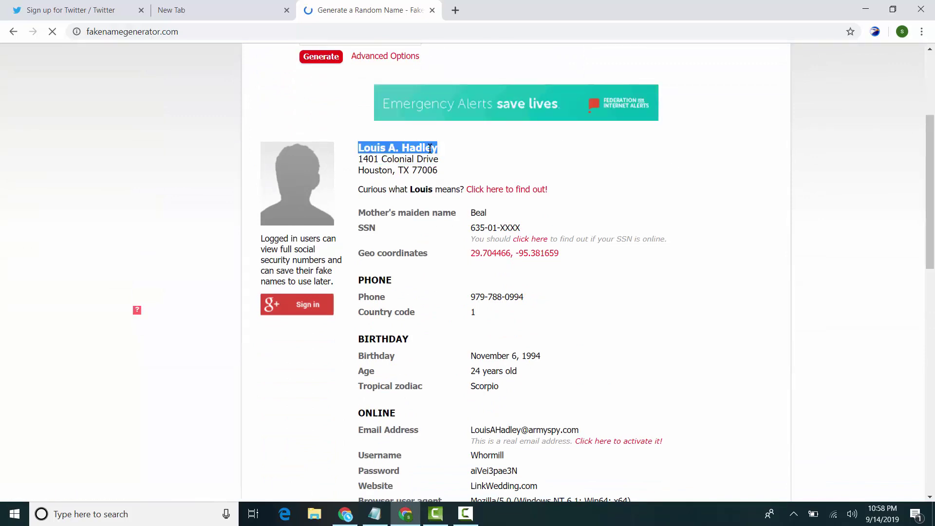
# - Paste the copied name into the Name field of the Twitter sign-up form and remove its middle initial
pyautogui.click(160, 9)
pyautogui.click(99, 4)
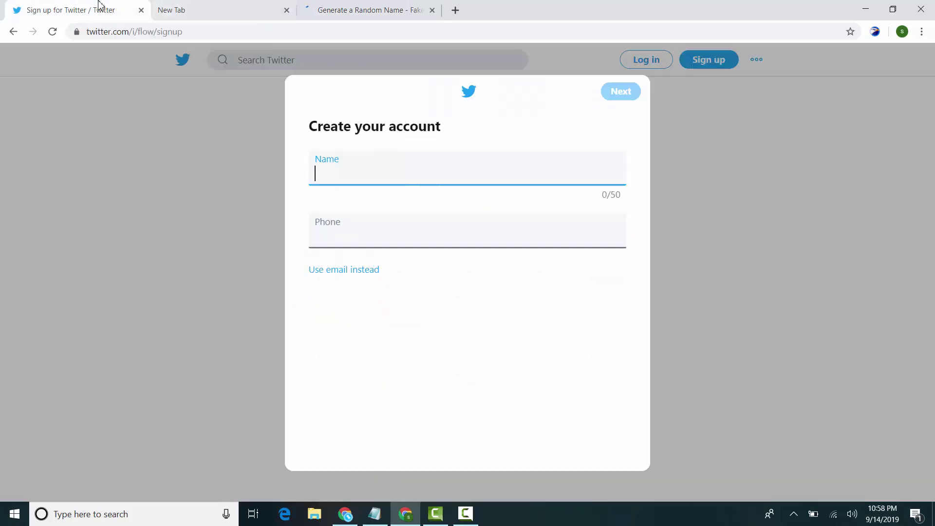
pyautogui.hotkey('ctrl', 'v')
pyautogui.press('BackSpace')
pyautogui.press('BackSpace')
pyautogui.press('BackSpace')
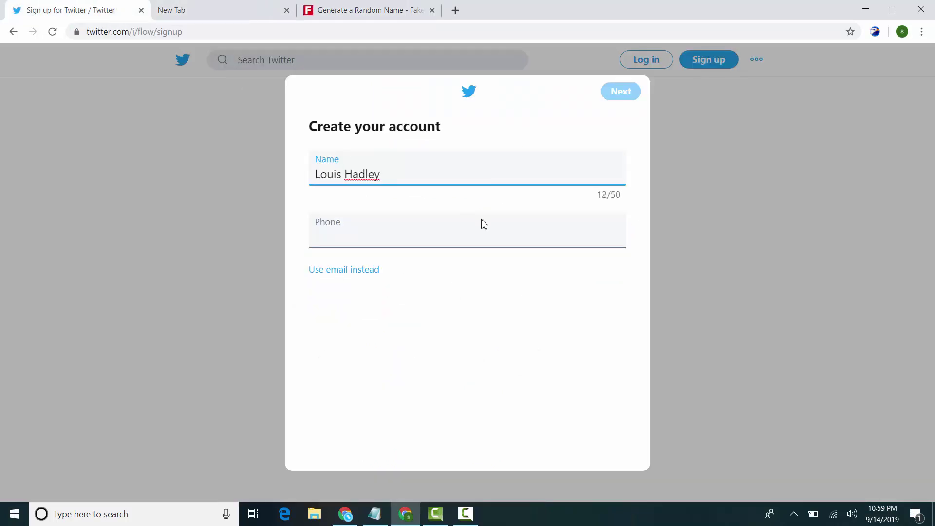
# - Change the sign-up form to use email instead of phone and fill in the Google account's email address
pyautogui.click(423, 233)
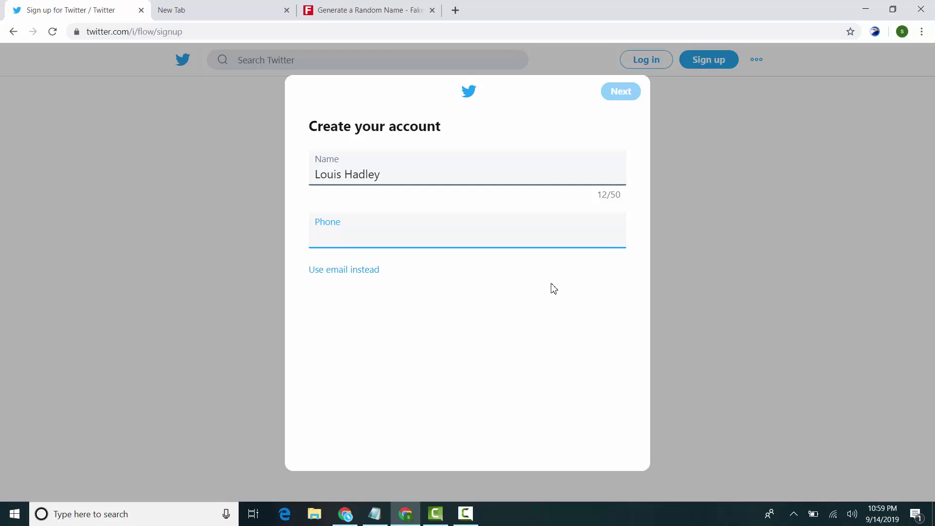
pyautogui.click(360, 268)
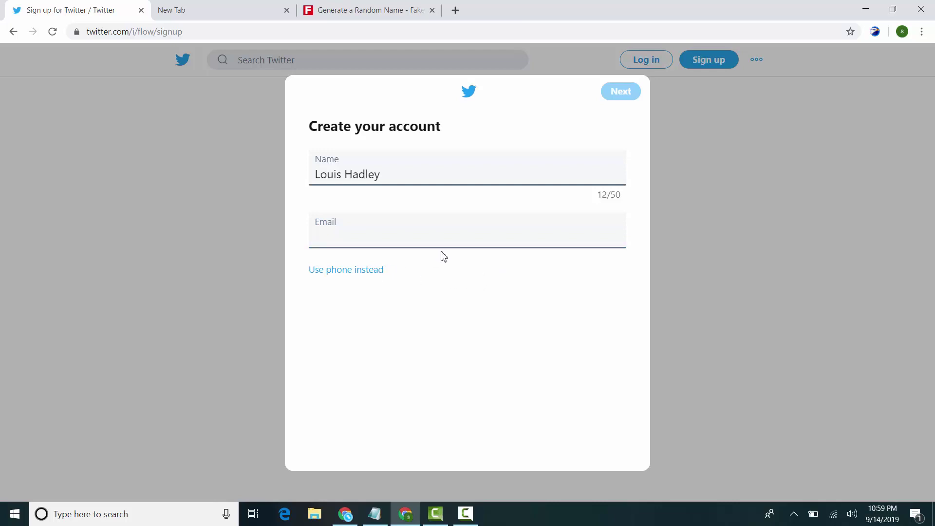
pyautogui.click(428, 245)
pyautogui.hotkey('ctrl', 'v')
pyautogui.hotkey('ctrl', 'a')
pyautogui.press('BackSpace')
pyautogui.press('Down')
pyautogui.press('Down')
pyautogui.press('Return')
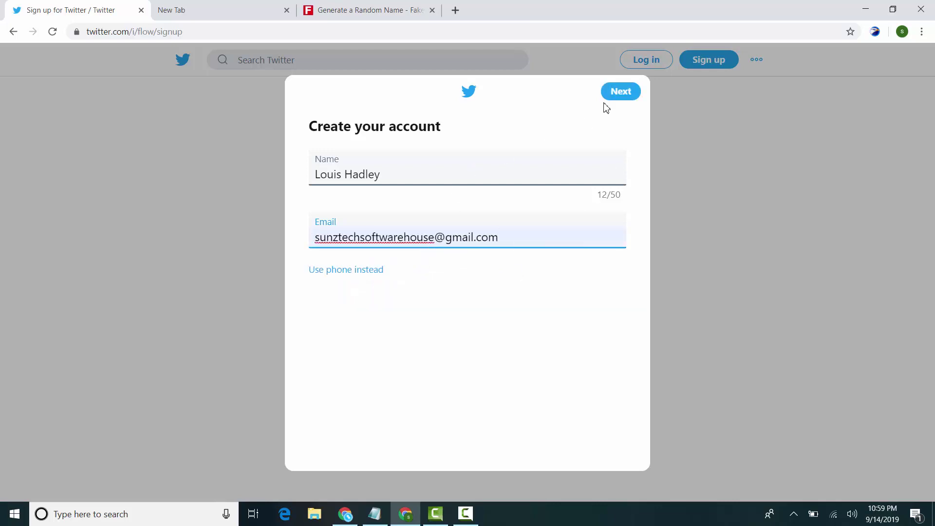
# - Continue with both experience options, personalized ads and web tracking, enabled and submit the Twitter sign-up
pyautogui.click(623, 99)
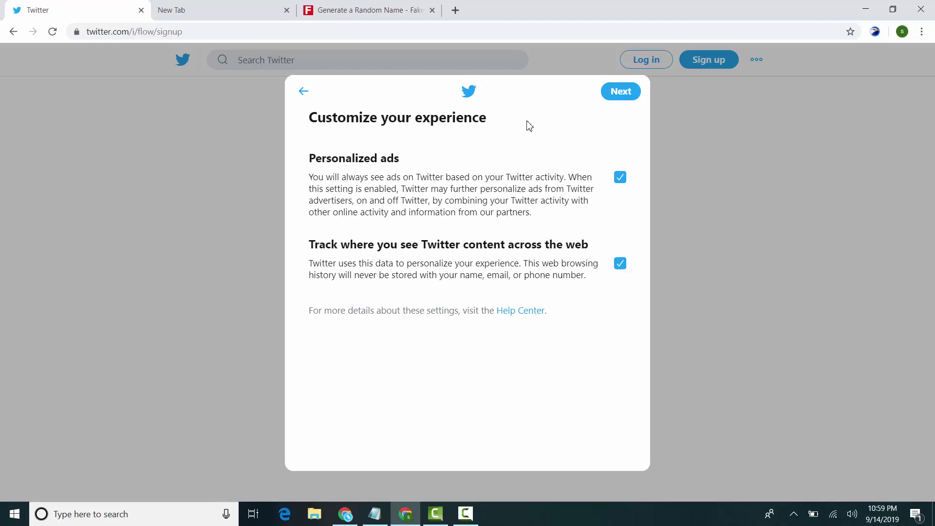
pyautogui.click(619, 97)
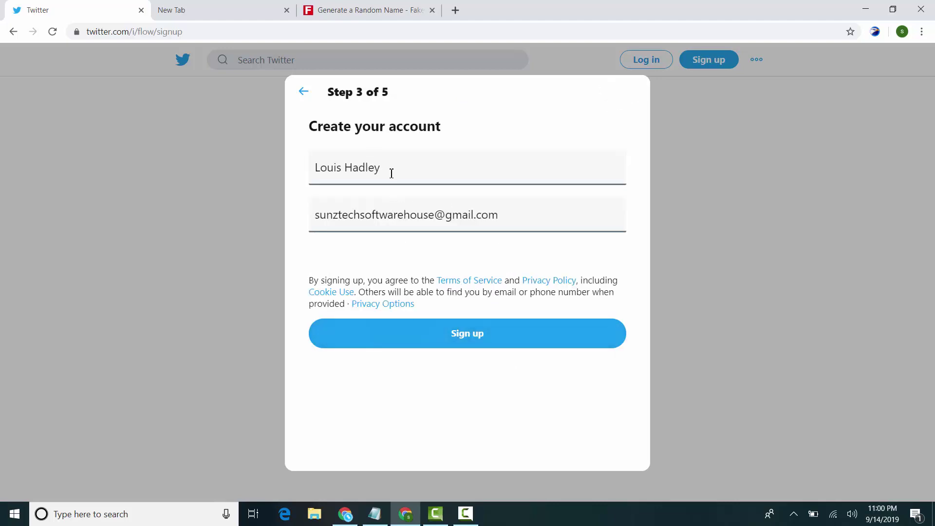
pyautogui.click(466, 339)
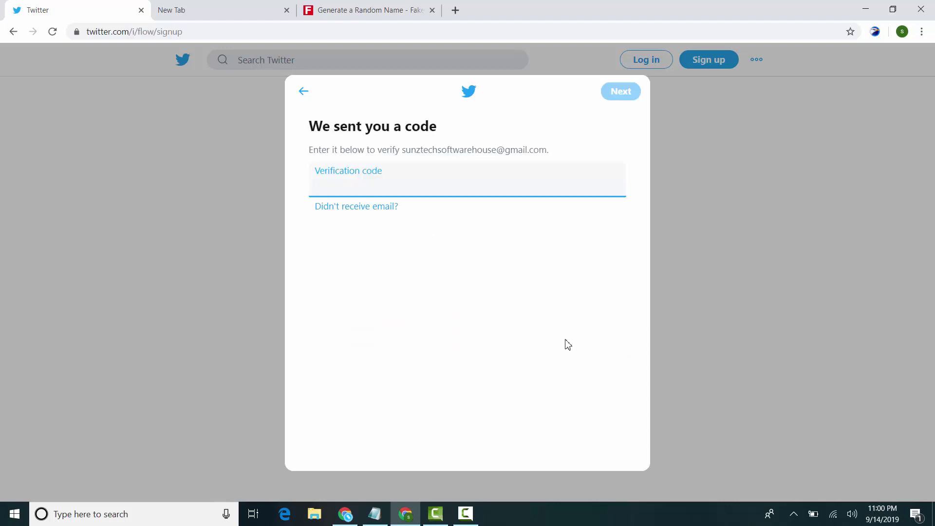
# - Load the Gmail inbox in the tab already addressed to gmail.com
pyautogui.hotkey('ctrl', 'Tab')
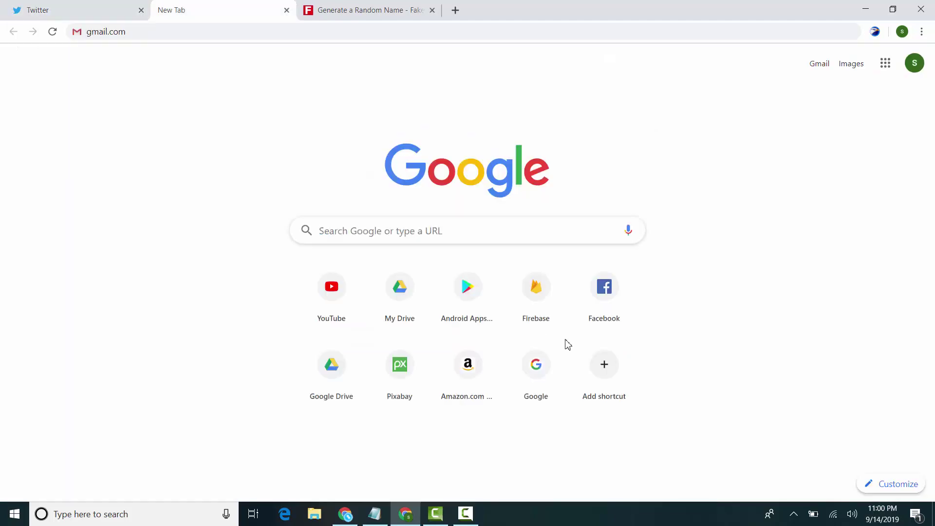
pyautogui.click(320, 26)
pyautogui.press('Return')
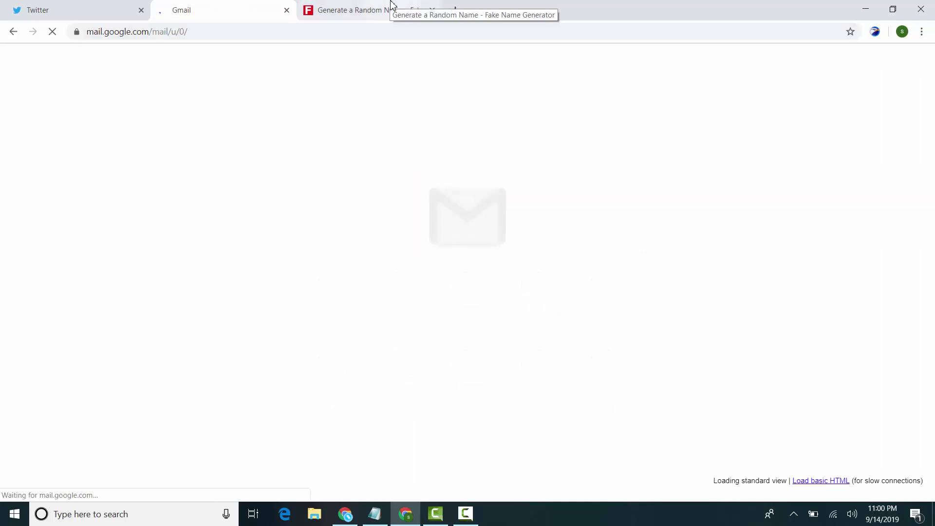
pyautogui.click(34, 8)
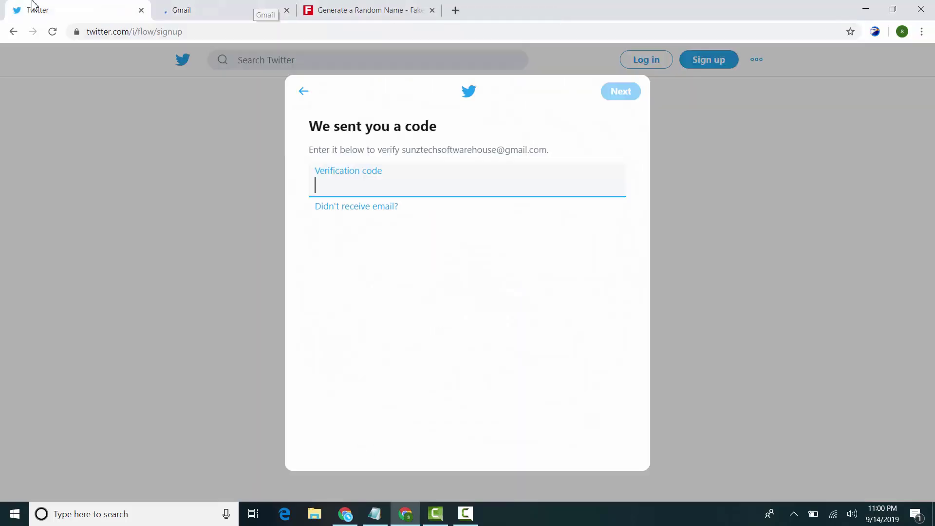
pyautogui.click(226, 4)
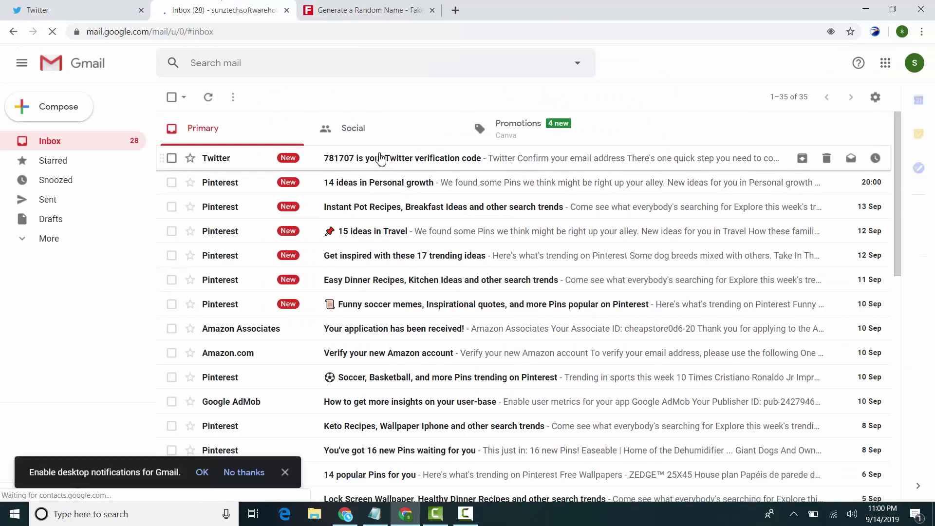
pyautogui.click(381, 158)
pyautogui.doubleClick(460, 385)
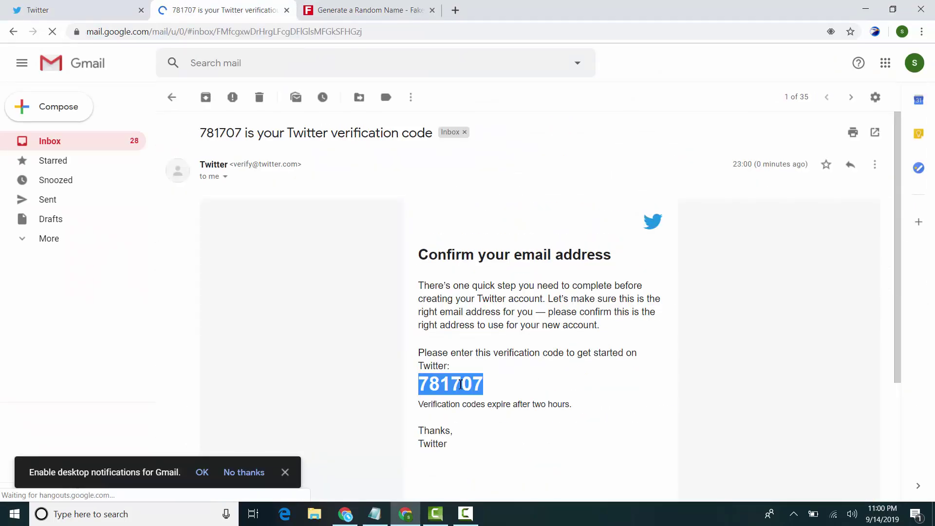
pyautogui.hotkey('ctrl', 'c')
pyautogui.hotkey('ctrl', '1')
pyautogui.hotkey('ctrl', 'v')
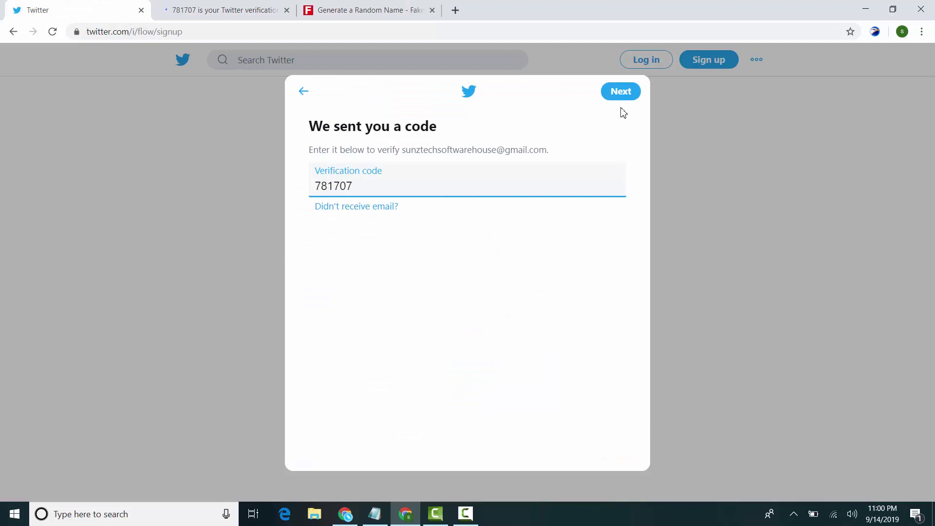
pyautogui.click(625, 96)
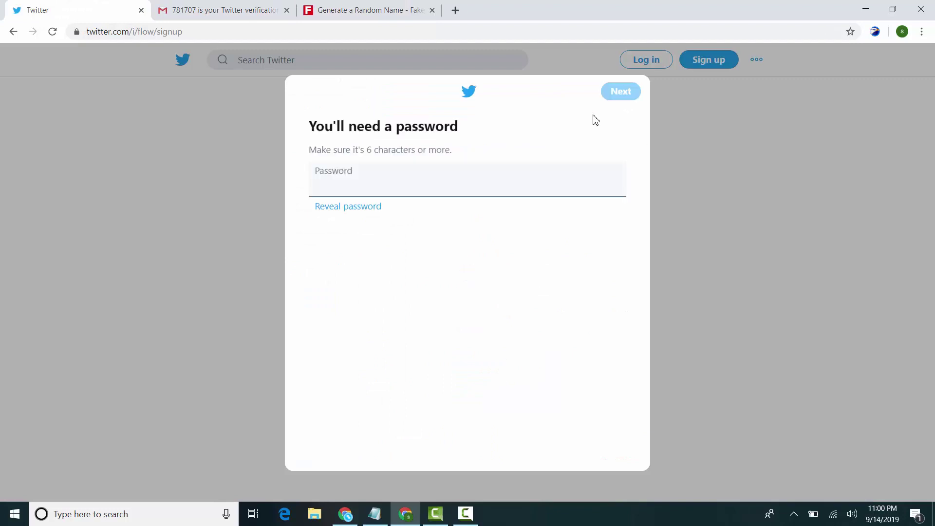
# - Enter the account password in the Password field of the Twitter sign-up
pyautogui.click(409, 192)
pyautogui.write('••••••••')
pyautogui.press('Tab')
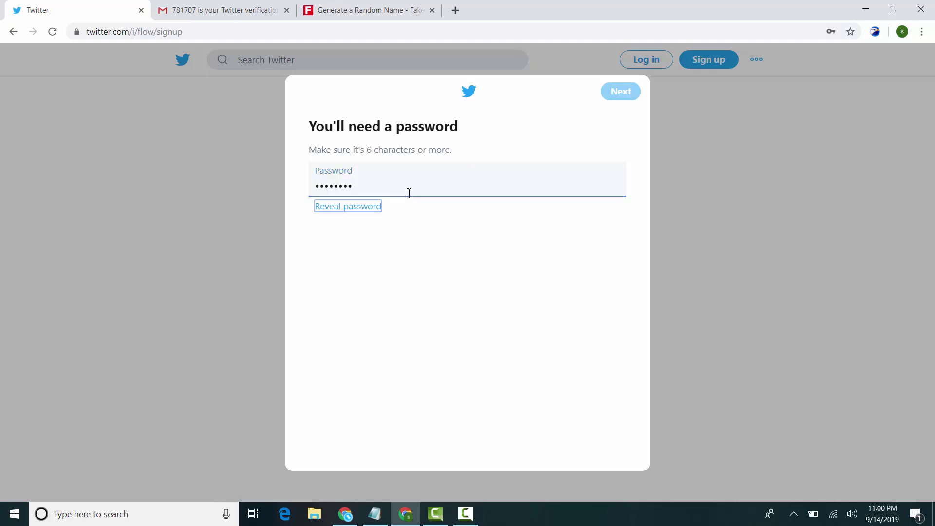
# - Submit the account password in the Twitter sign-up and save the new login in the browser
pyautogui.click(631, 99)
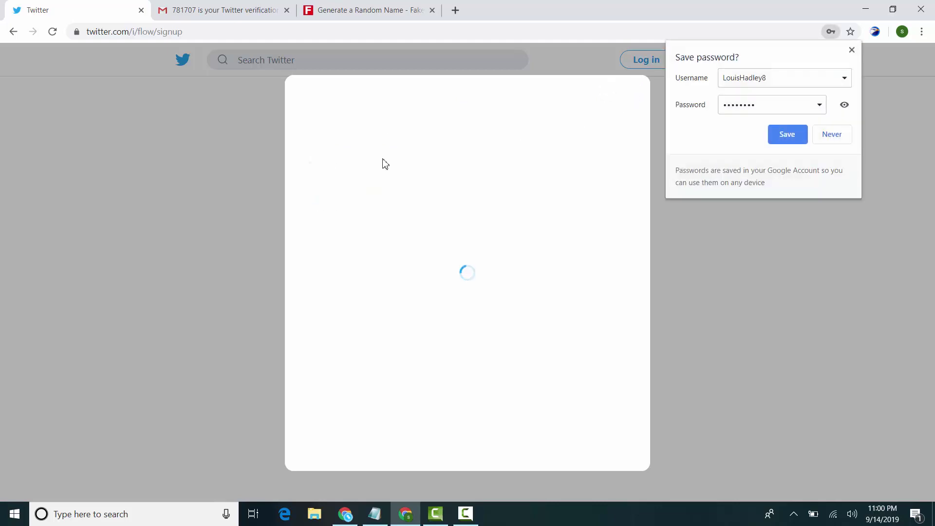
pyautogui.click(797, 138)
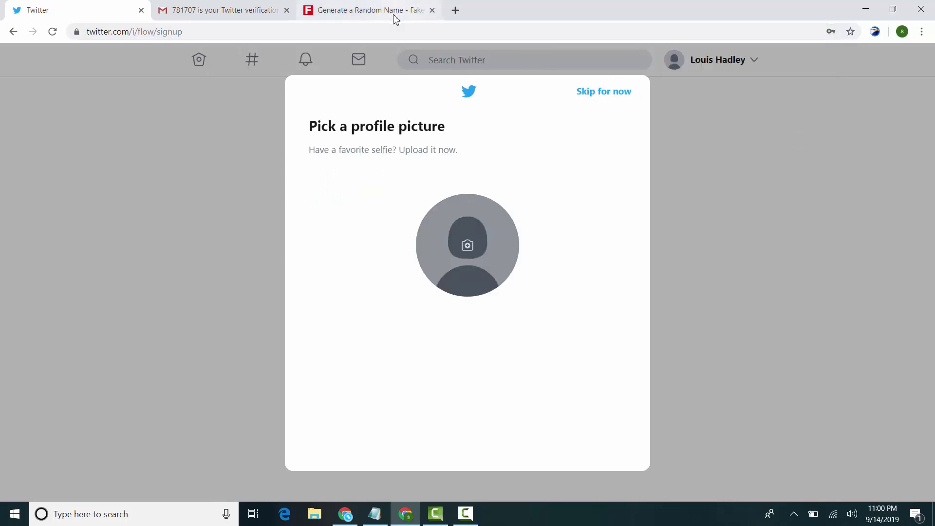
# - Search Google Images for "english boy" in a new browser tab
pyautogui.click(448, 13)
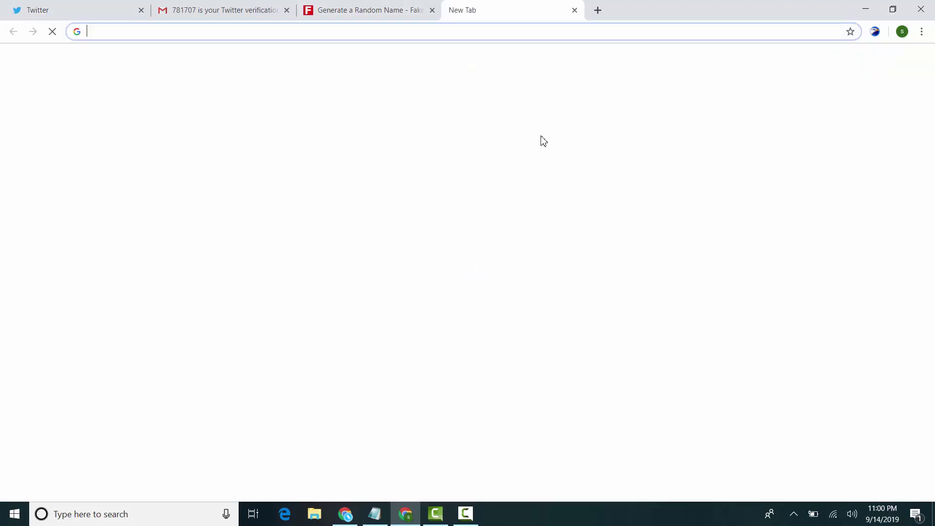
pyautogui.write('english boy')
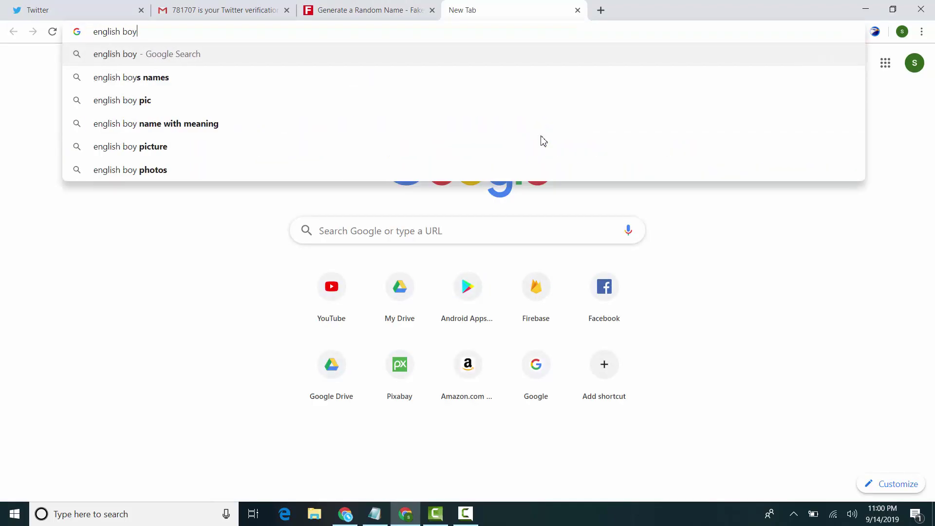
pyautogui.press('Return')
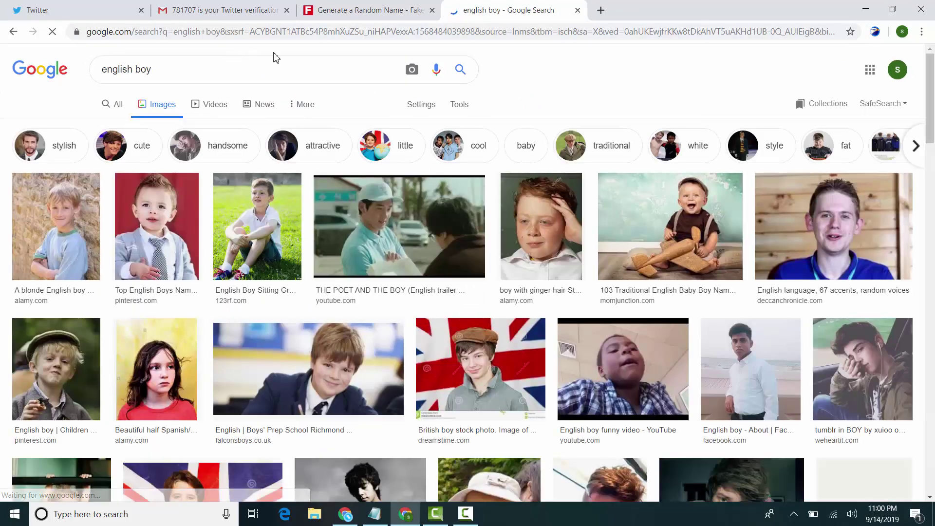
# - Change the image search query to "english man passport size" and run it
pyautogui.click(298, 74)
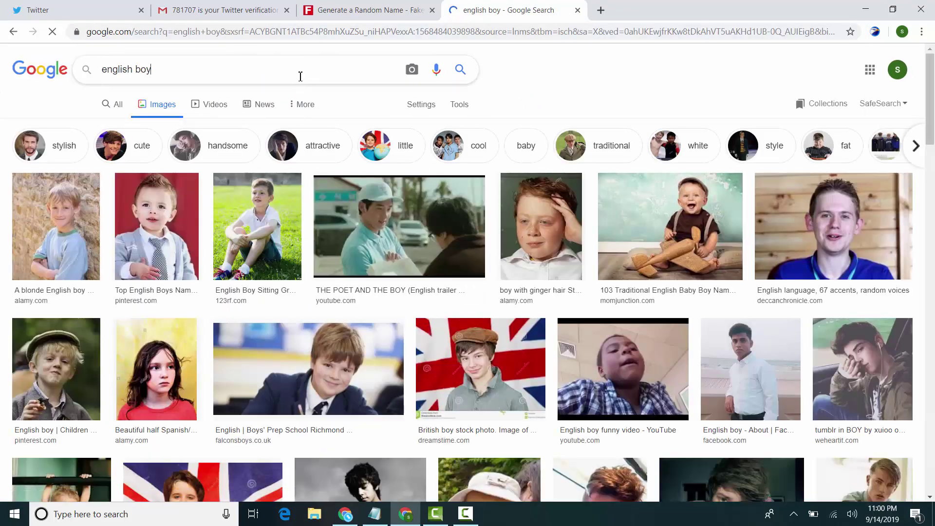
pyautogui.write('man passport size')
pyautogui.press('Return')
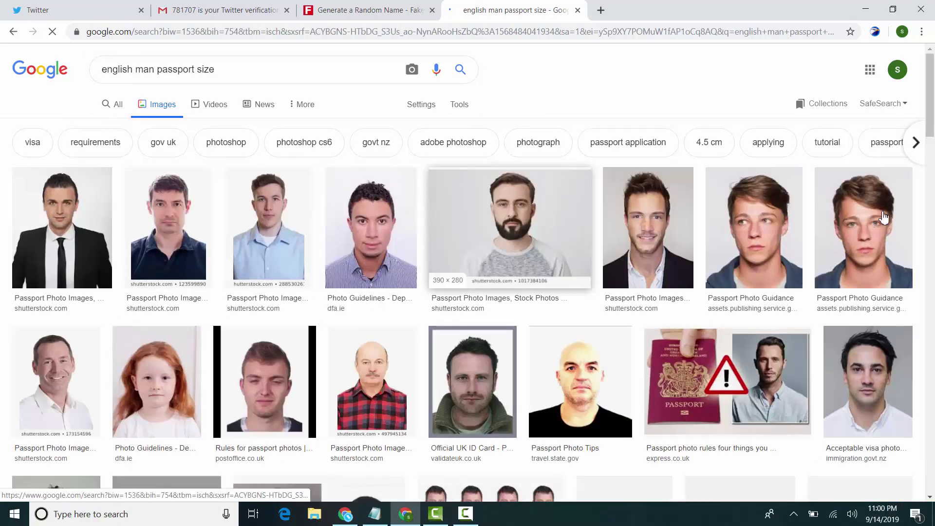
# - Browse the passport photo results and related images, previewing several male portraits as profile picture candidates
pyautogui.scroll(-5, 933, 162)
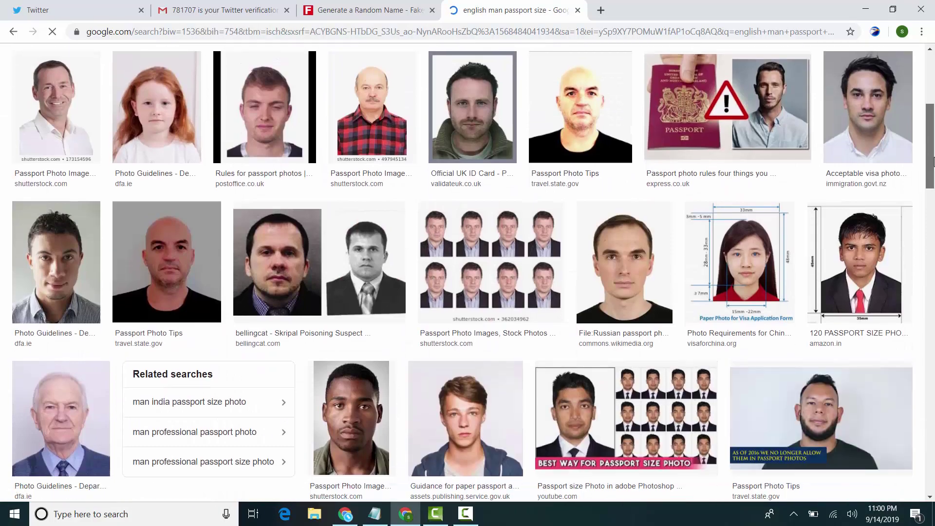
pyautogui.scroll(-5, 933, 162)
pyautogui.scroll(-5, 932, 269)
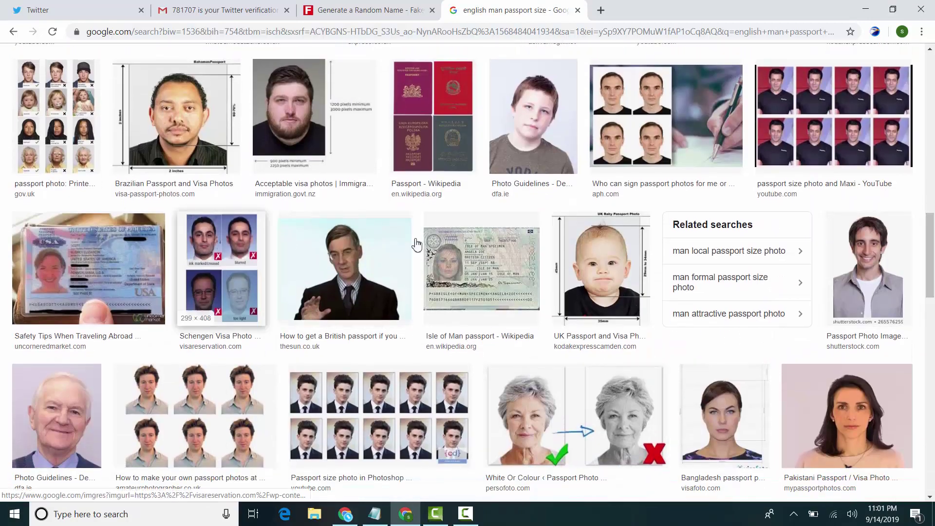
pyautogui.moveTo(933, 240); pyautogui.dragTo(932, 124)
pyautogui.click(869, 189)
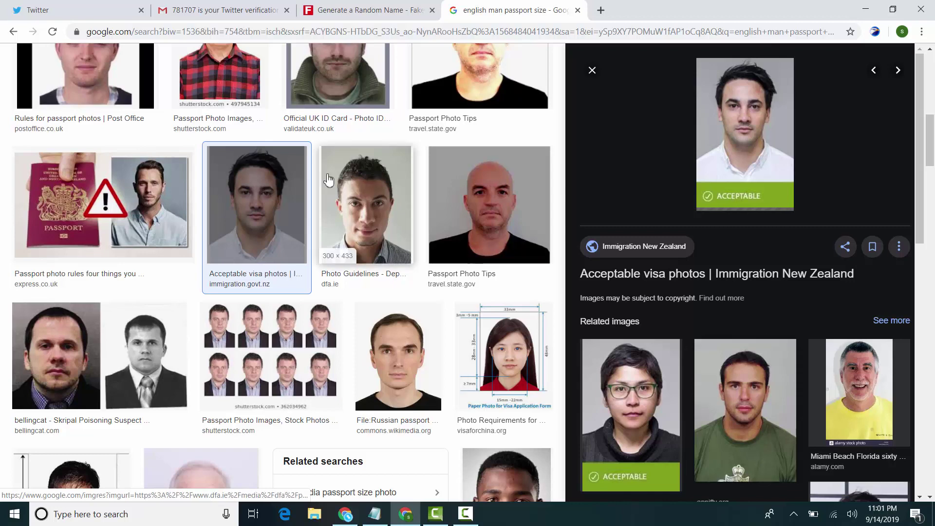
pyautogui.click(371, 205)
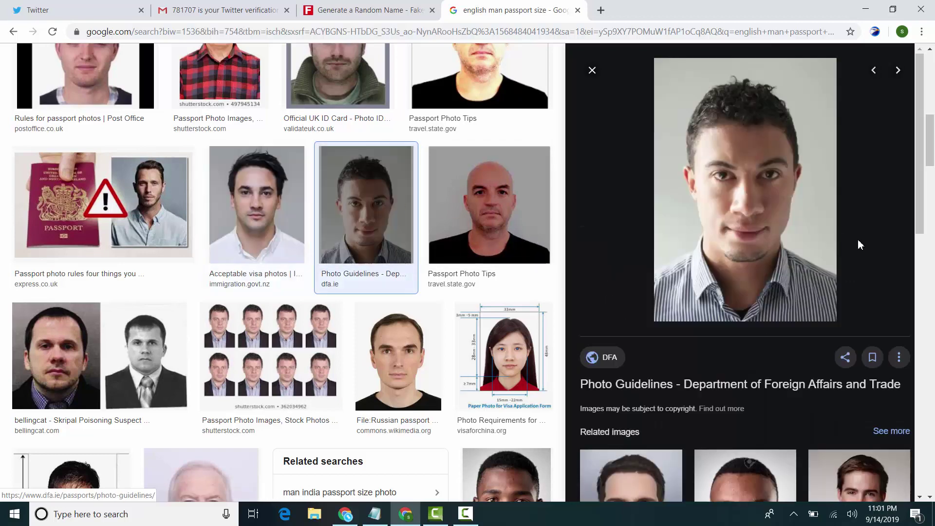
pyautogui.moveTo(930, 140); pyautogui.dragTo(929, 199)
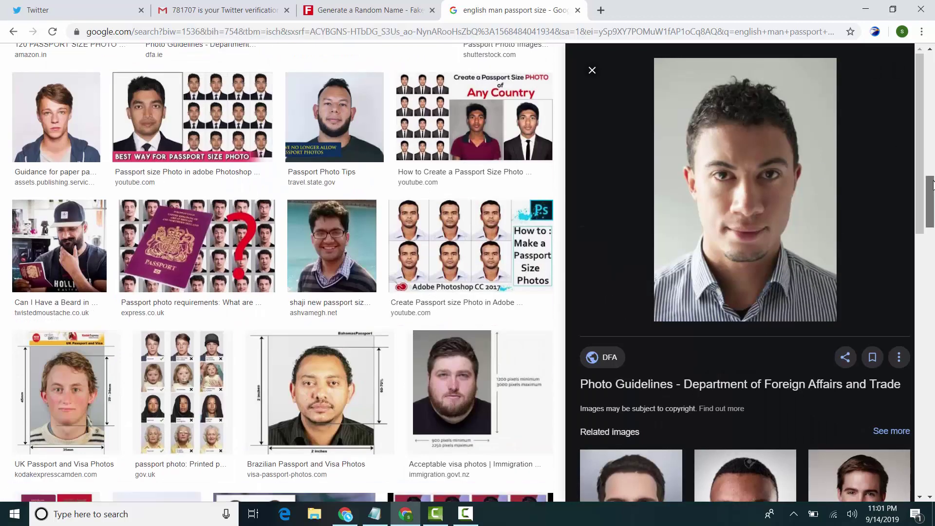
pyautogui.scroll(-4, 931, 200)
pyautogui.moveTo(923, 215); pyautogui.dragTo(923, 362)
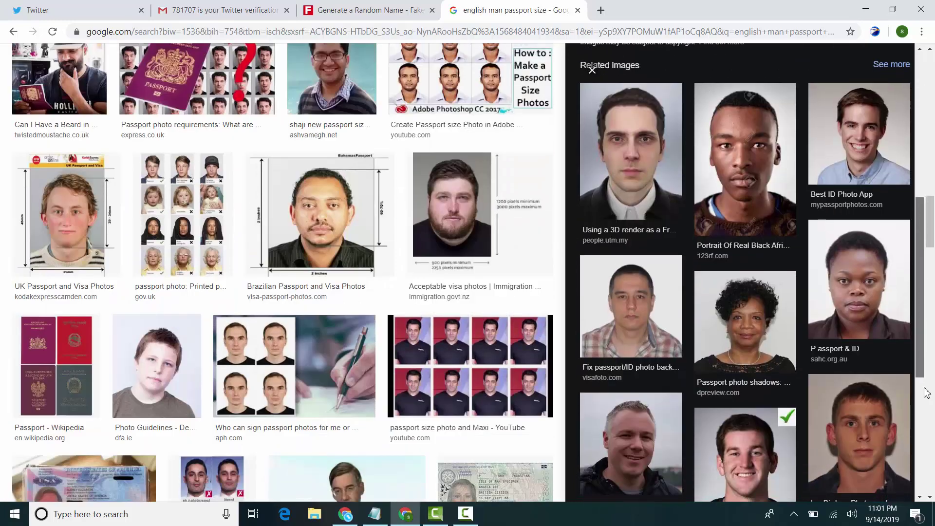
pyautogui.scroll(-3, 924, 390)
pyautogui.click(640, 282)
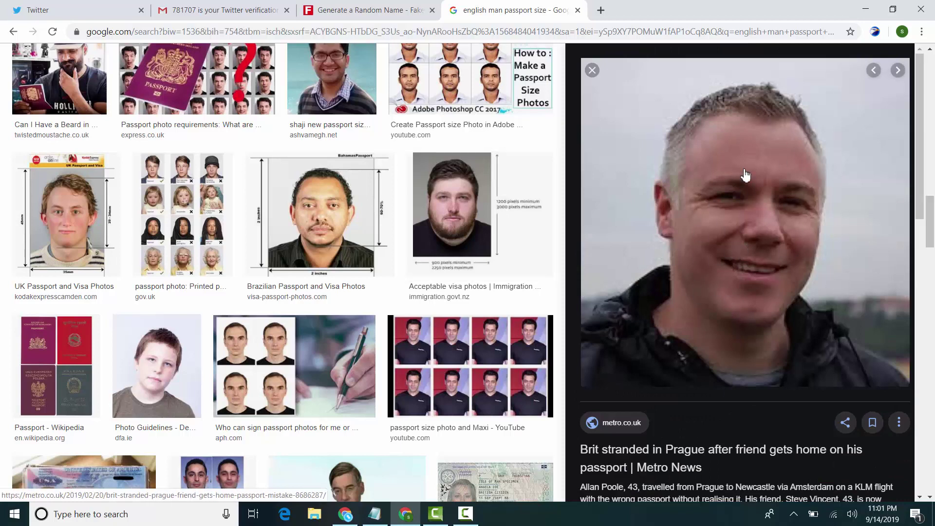
# - Open the related portrait from ibtimes.co.uk, showing a man in a black scarf, and download the image
pyautogui.moveTo(919, 214); pyautogui.dragTo(933, 364)
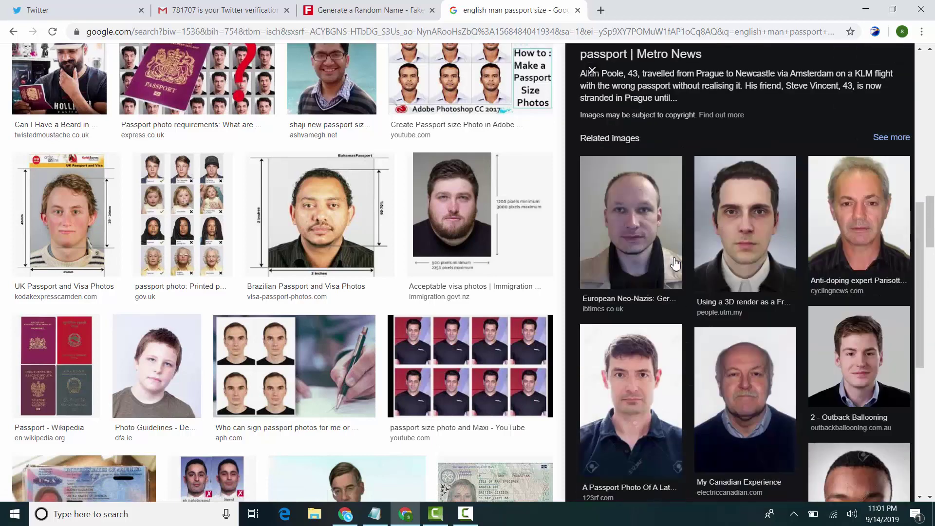
pyautogui.click(649, 247)
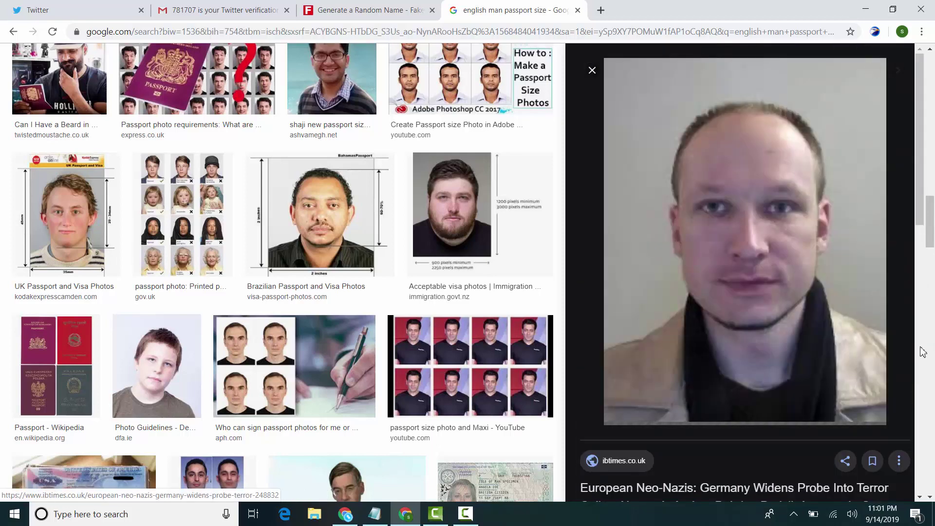
pyautogui.rightClick(752, 252)
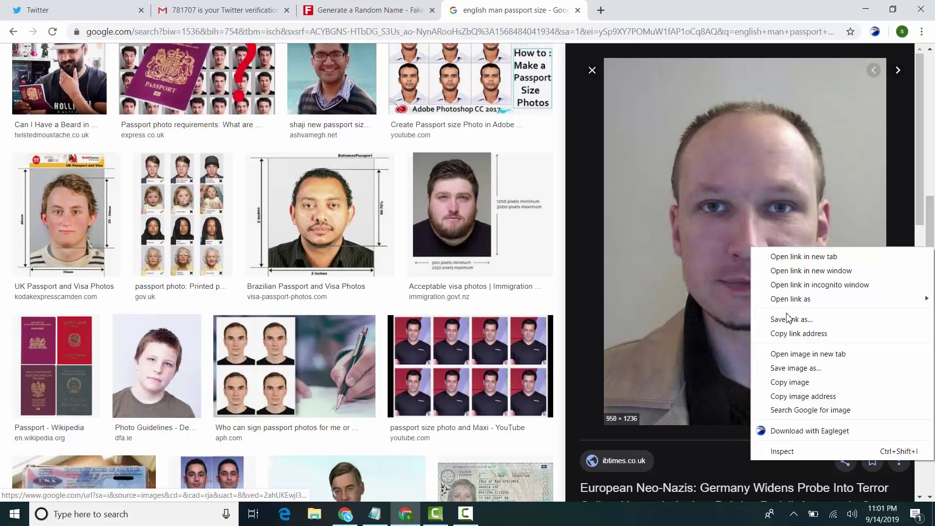
pyautogui.click(817, 367)
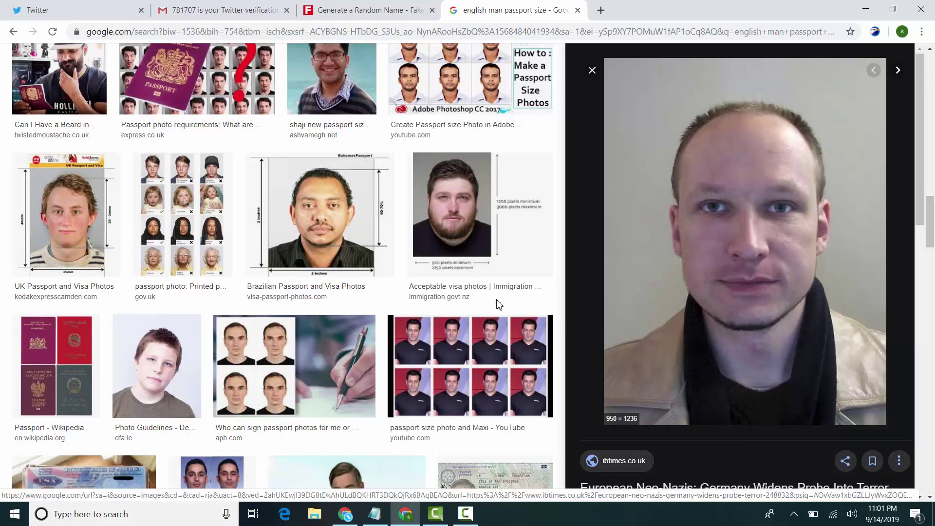
pyautogui.click(720, 273)
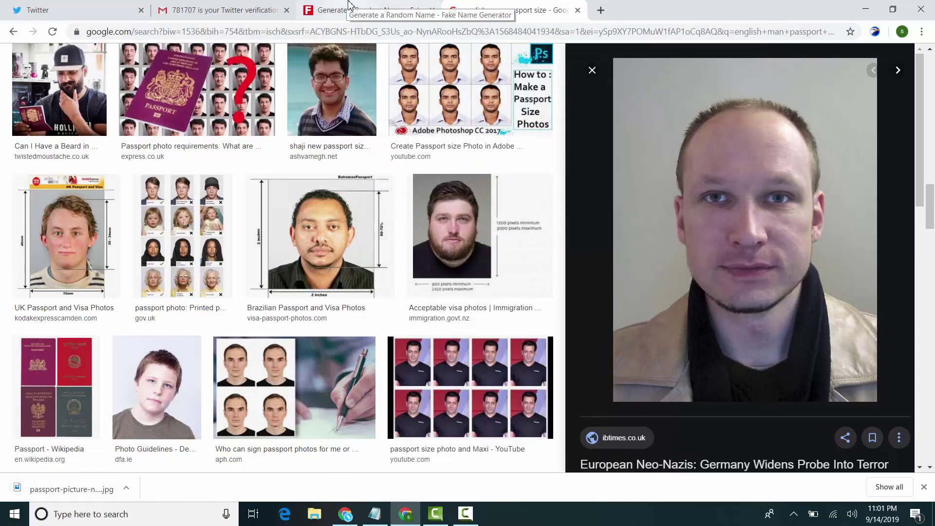
# - Return to the Twitter sign-up tab and upload the downloaded passport-picture JPG as the profile picture
pyautogui.click(348, 4)
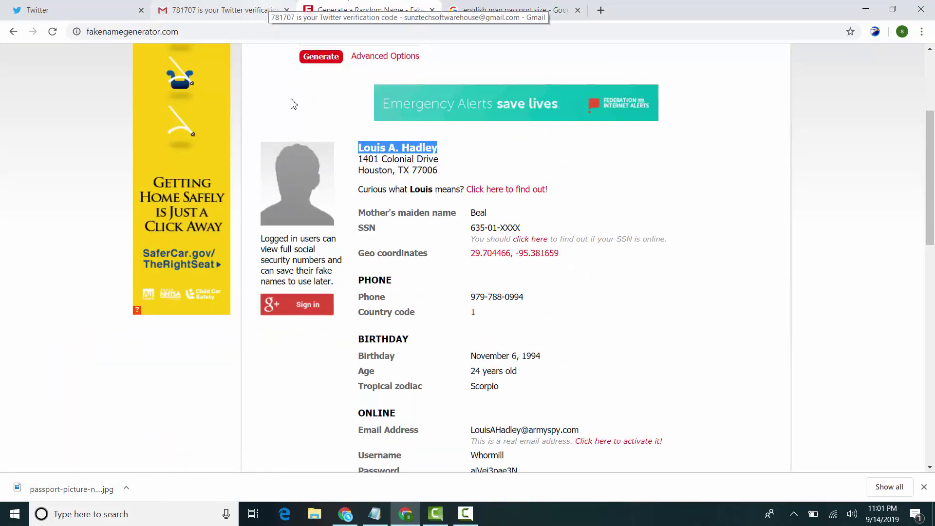
pyautogui.click(215, 9)
pyautogui.click(81, 10)
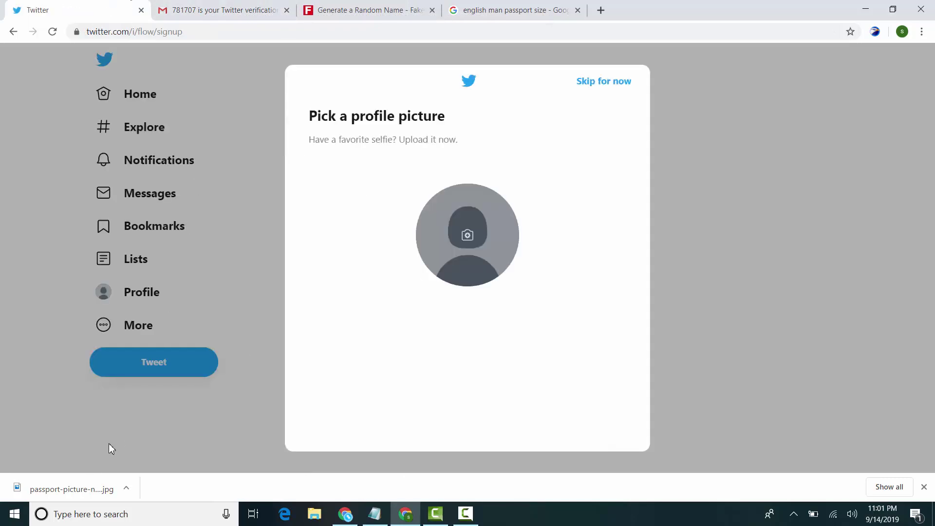
pyautogui.moveTo(67, 491); pyautogui.dragTo(476, 242)
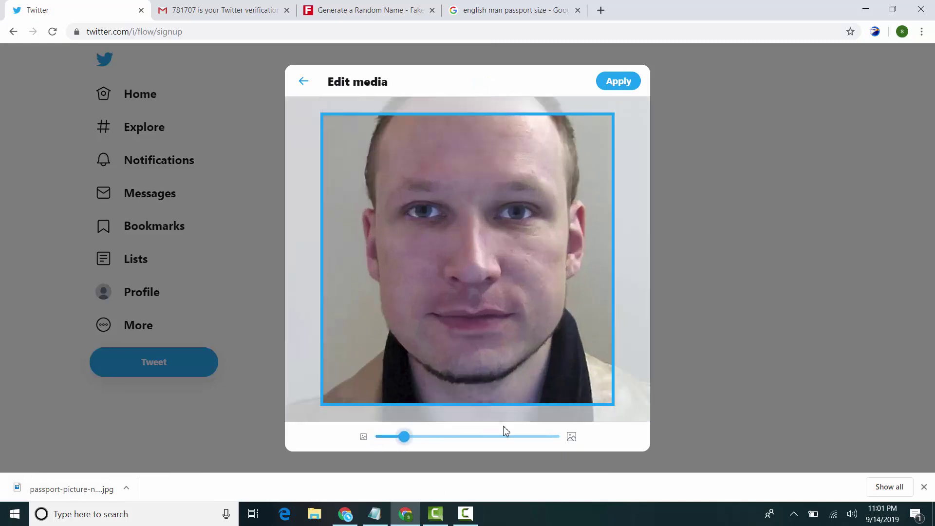
# - Frame the profile picture at the smallest zoom, apply the crop and continue the sign-up
pyautogui.moveTo(530, 253)
pyautogui.mouseDown()
pyautogui.moveTo(529, 230)
pyautogui.moveTo(531, 257)
pyautogui.mouseUp()
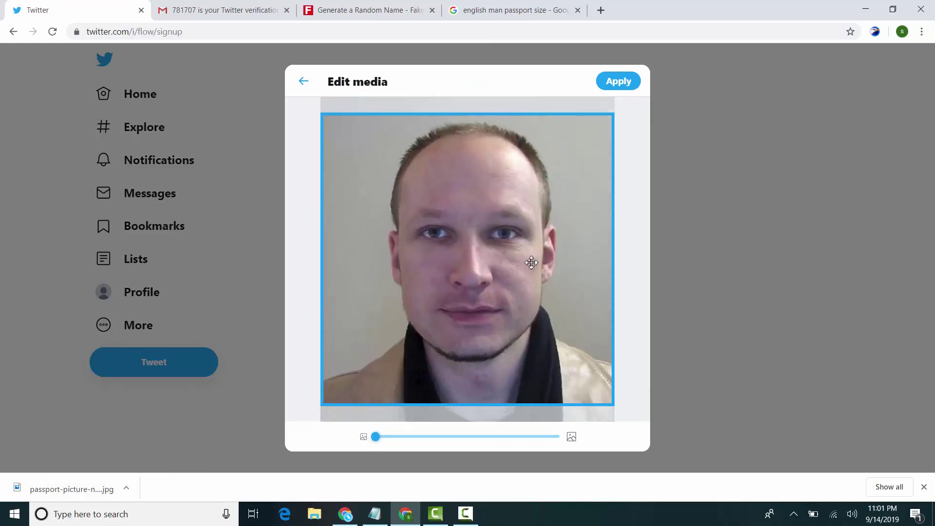
pyautogui.click(619, 82)
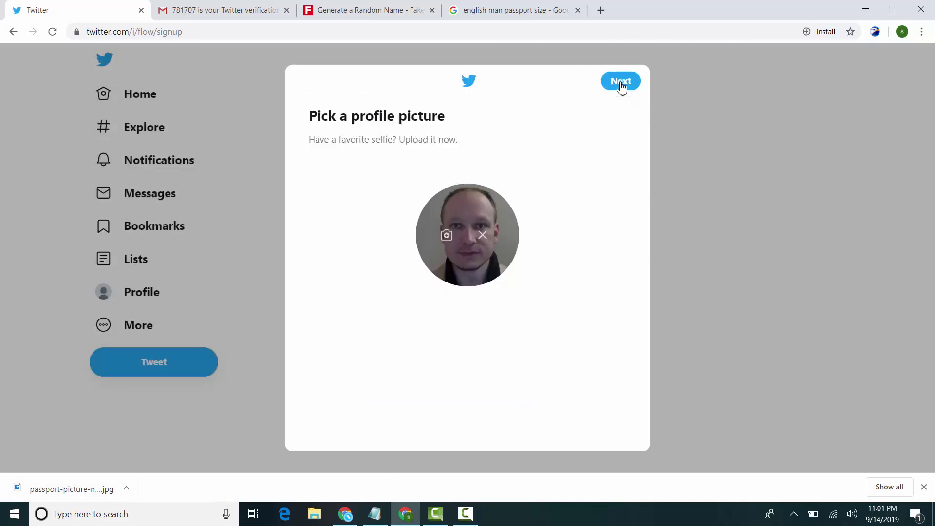
pyautogui.click(621, 82)
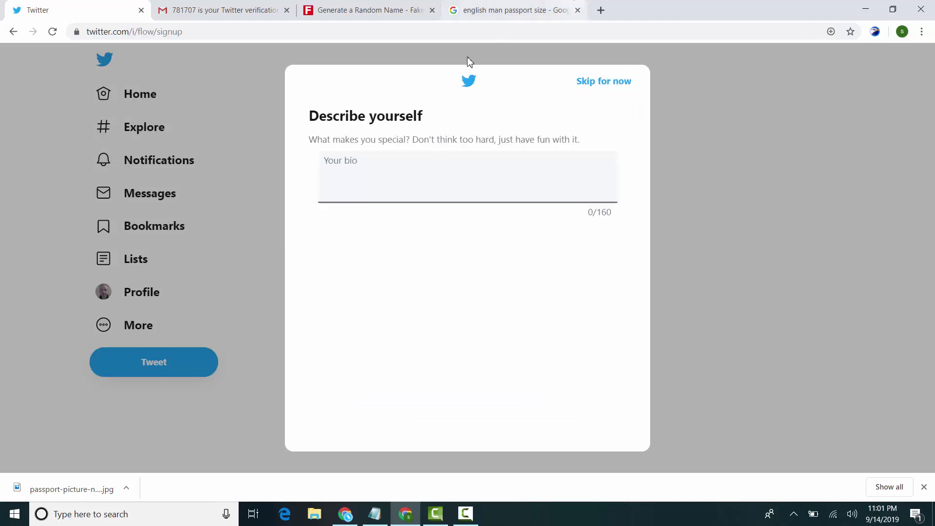
# - Submit the bio "I am web designer and developer also android app developer." and decline the contacts upload
pyautogui.click(372, 189)
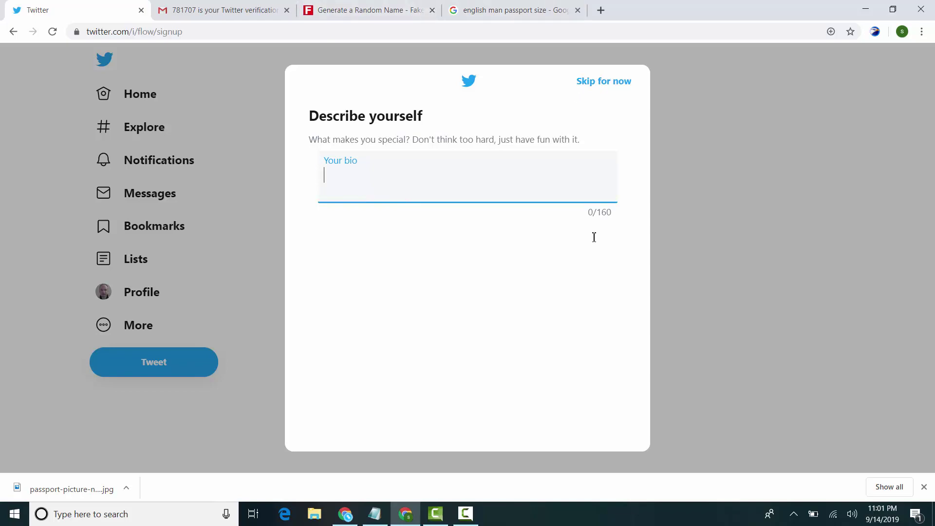
pyautogui.write('I am web designer and devloper')
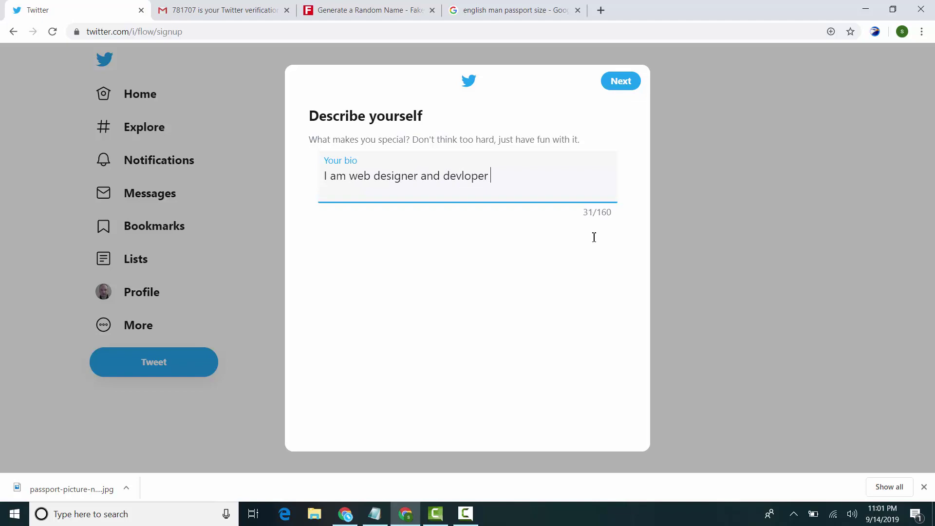
pyautogui.press('BackSpace')
pyautogui.write('android app developer.')
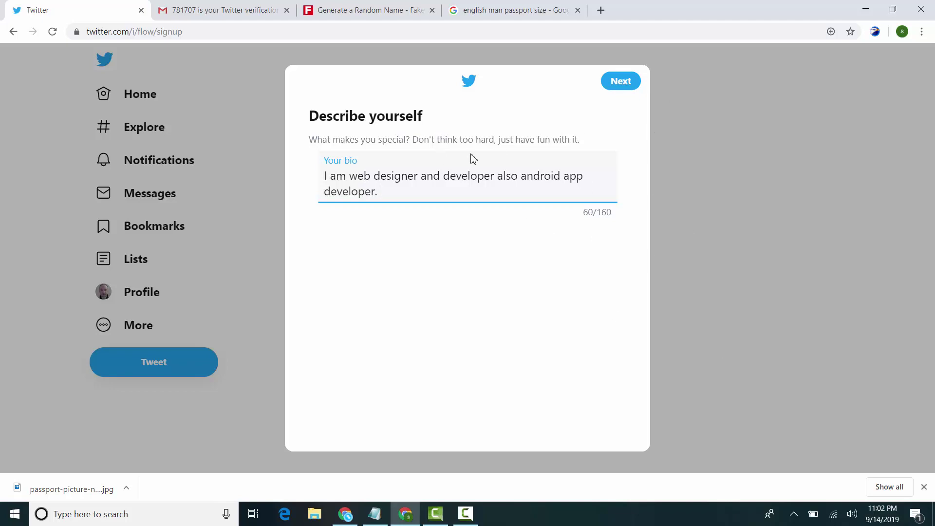
pyautogui.tripleClick(399, 191)
pyautogui.click(411, 190)
pyautogui.click(620, 87)
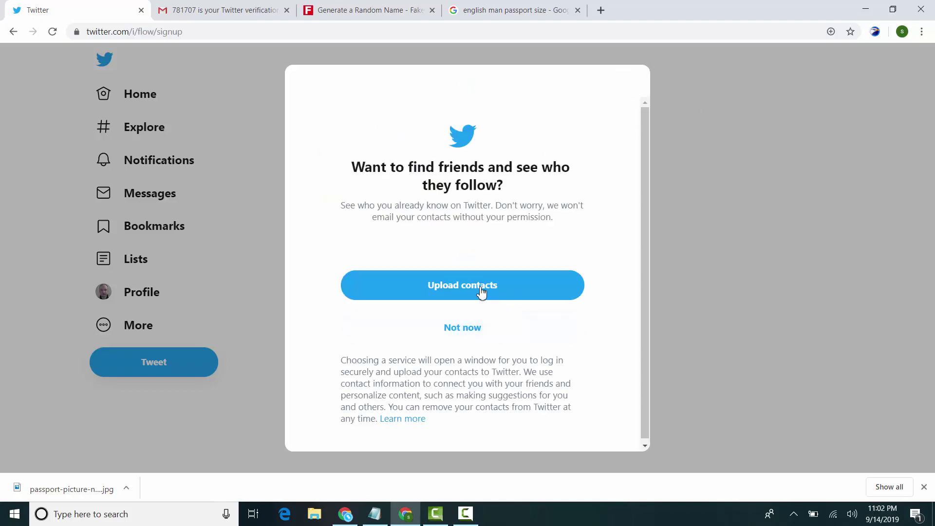
pyautogui.click(461, 337)
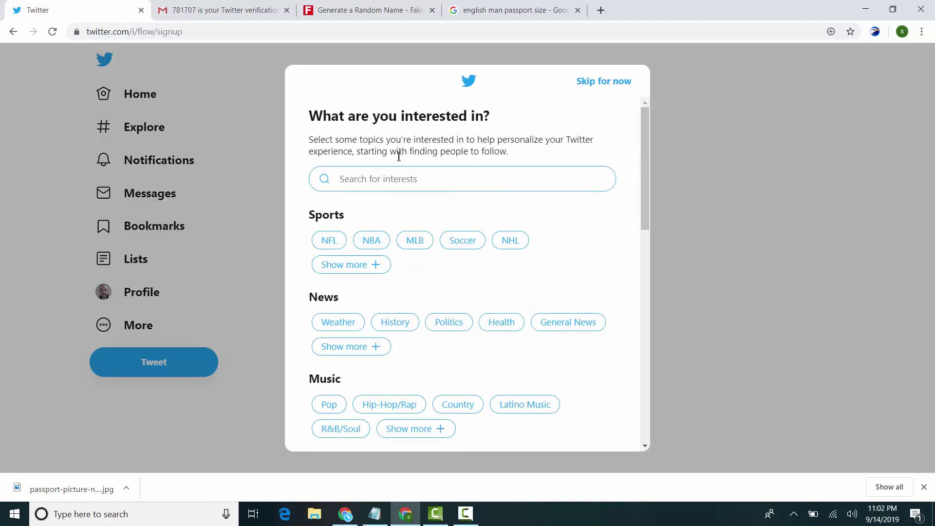
# - Select Tech Professionals & Reporters, Tech News, Trending and Science News as interests, expanding the full list of Fun topics
pyautogui.moveTo(641, 159); pyautogui.dragTo(688, 411)
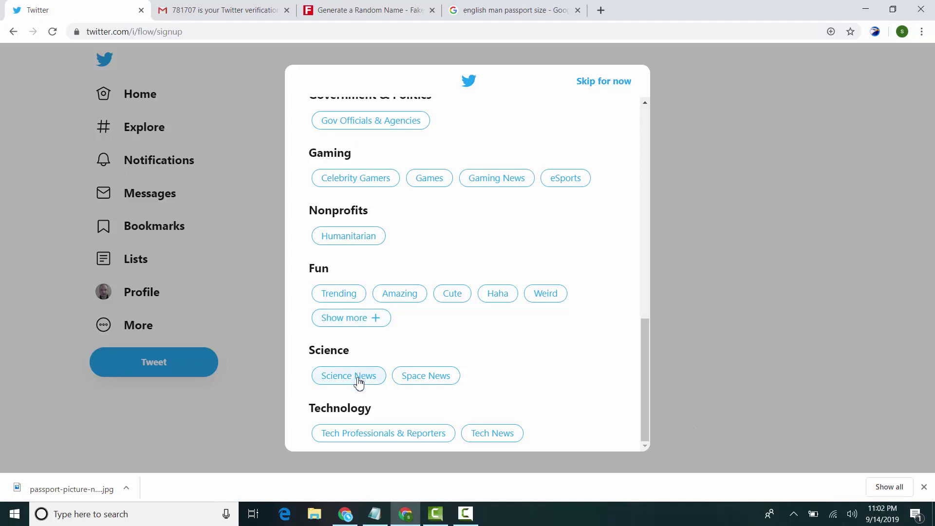
pyautogui.click(377, 436)
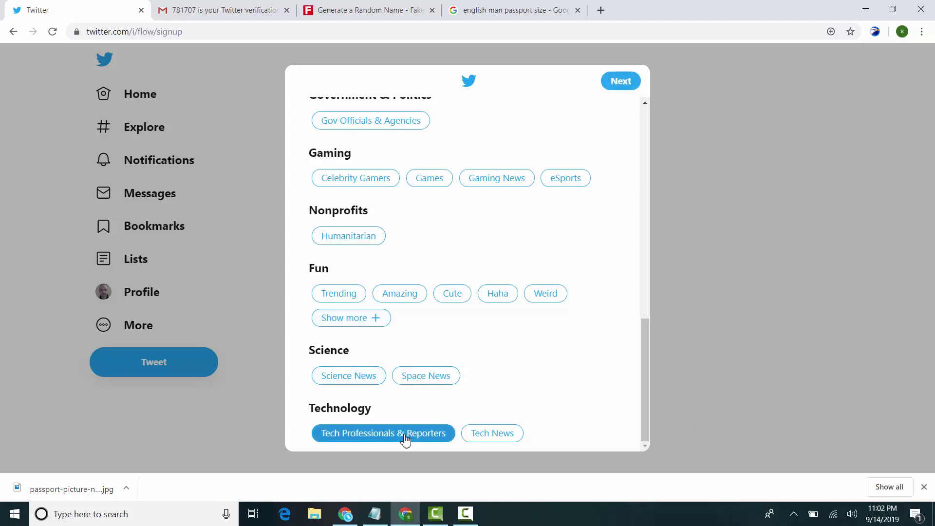
pyautogui.click(486, 436)
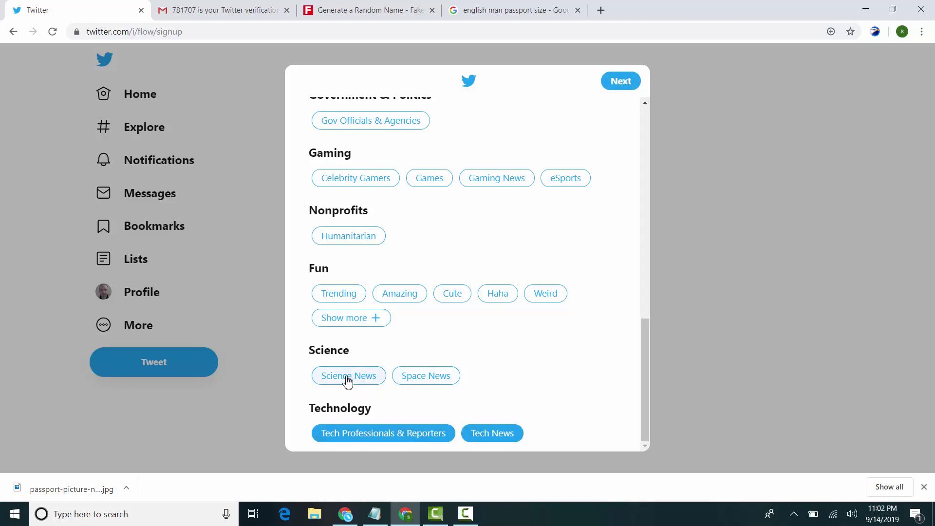
pyautogui.click(335, 299)
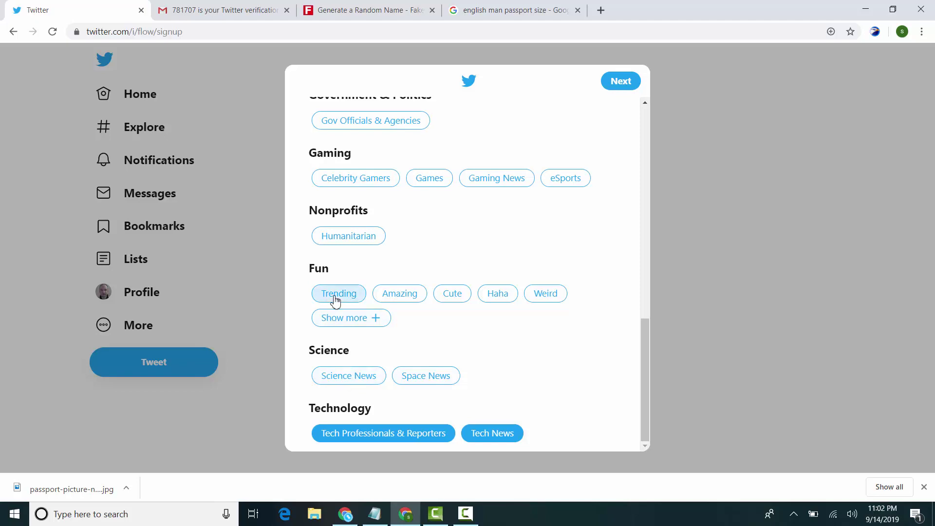
pyautogui.click(375, 319)
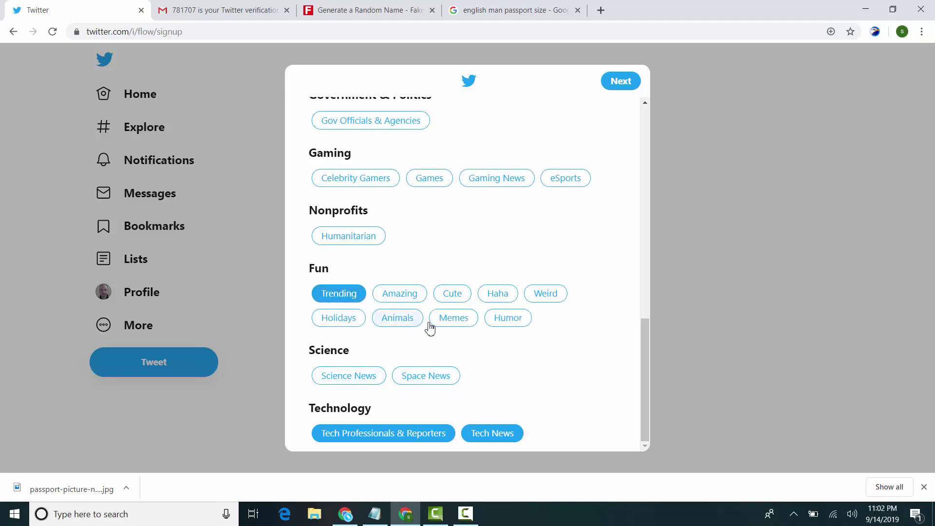
pyautogui.click(358, 381)
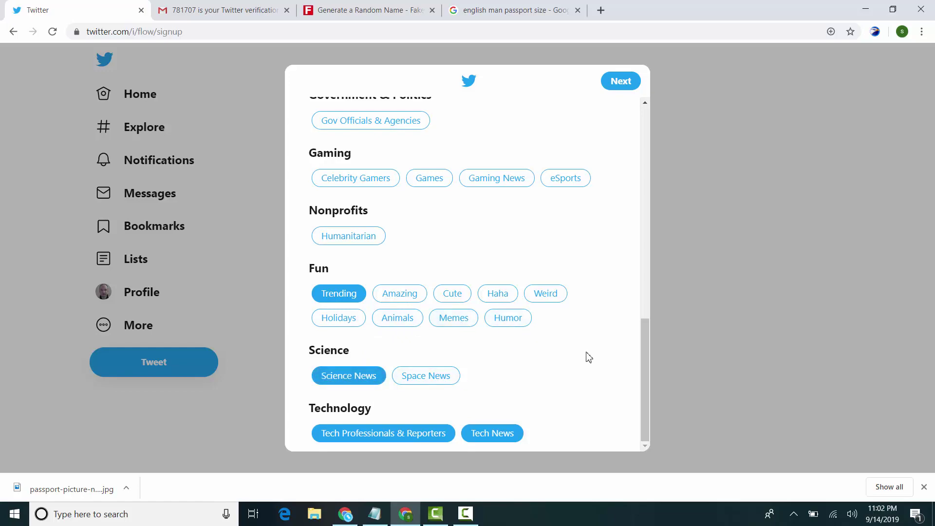
# - Expand the News topics, add Technology as an interest and submit the interest selection
pyautogui.moveTo(646, 367); pyautogui.dragTo(616, 186)
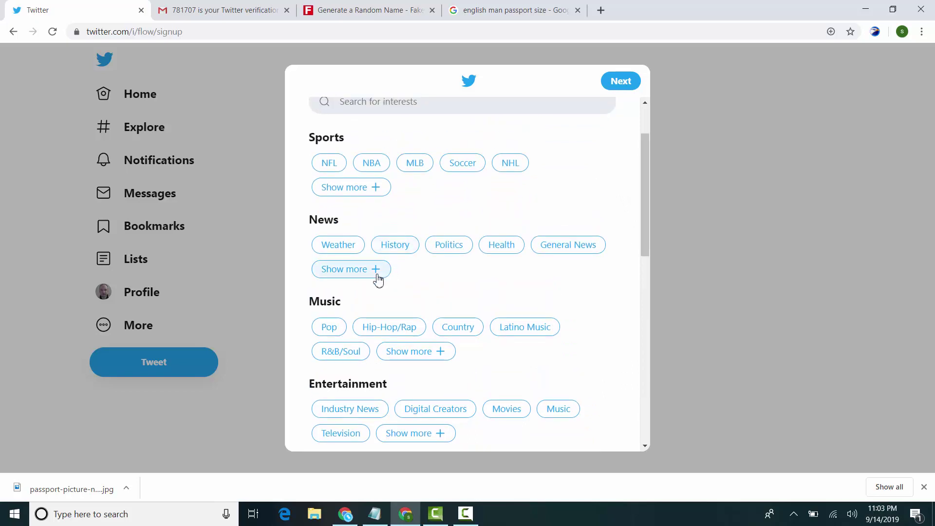
pyautogui.click(376, 273)
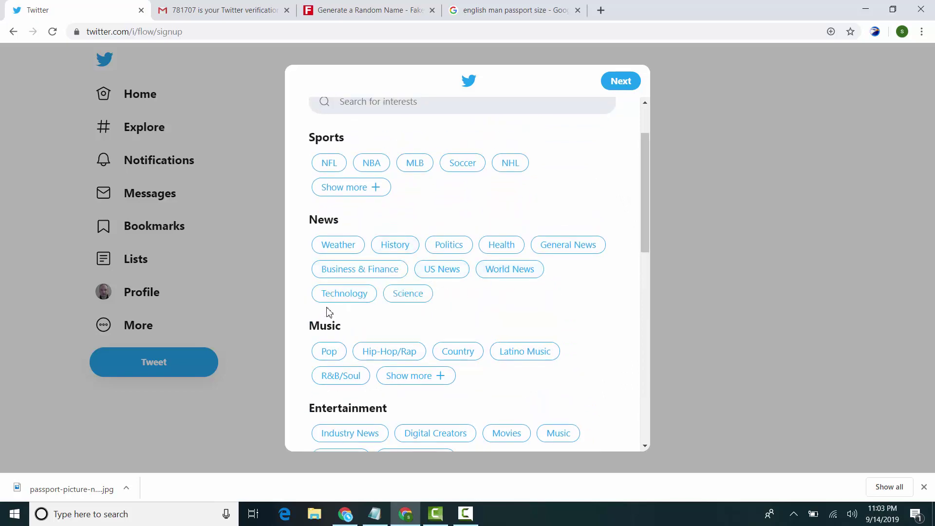
pyautogui.click(344, 295)
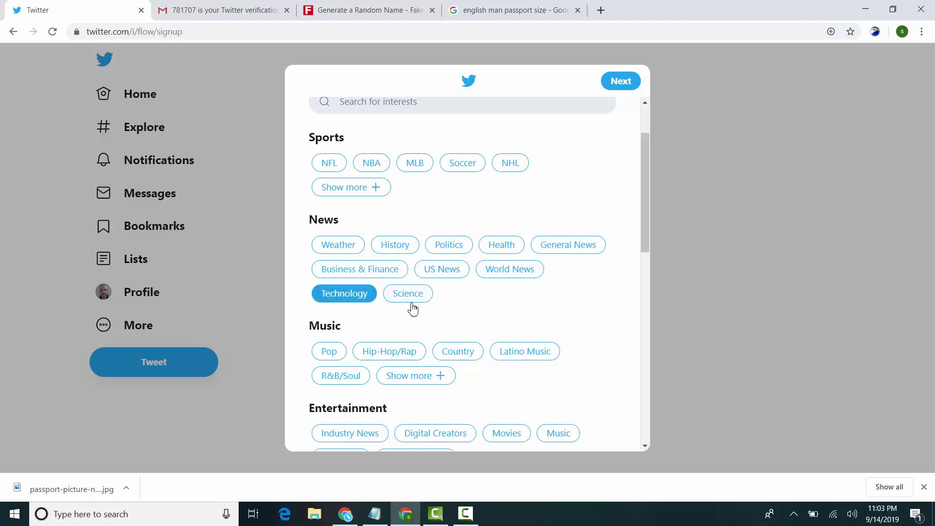
pyautogui.moveTo(643, 155); pyautogui.dragTo(639, 111)
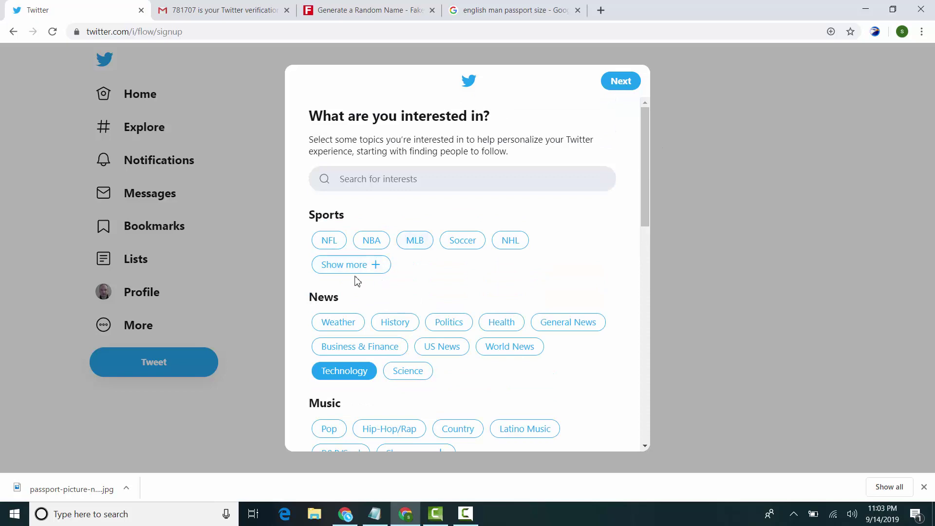
pyautogui.click(618, 83)
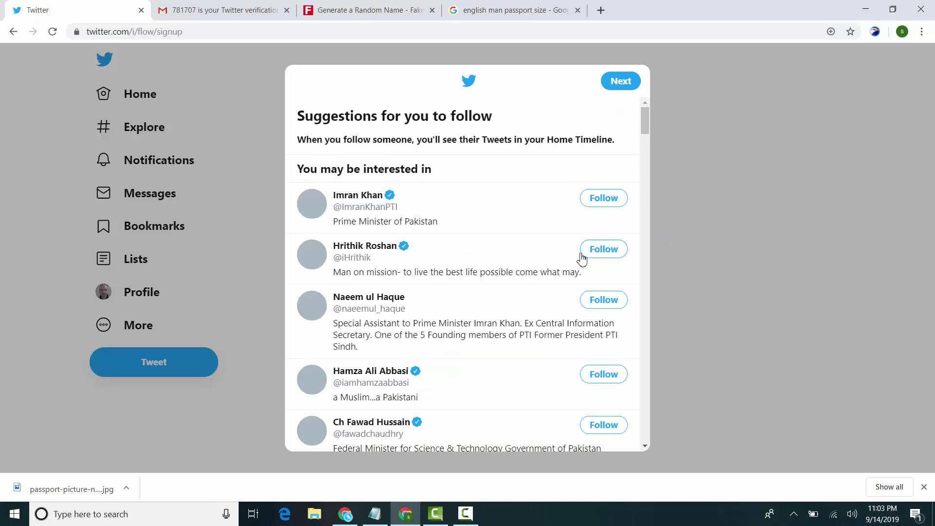
# - Look through the suggested accounts, continue without following anyone and skip turning on notifications
pyautogui.moveTo(642, 130); pyautogui.dragTo(644, 460)
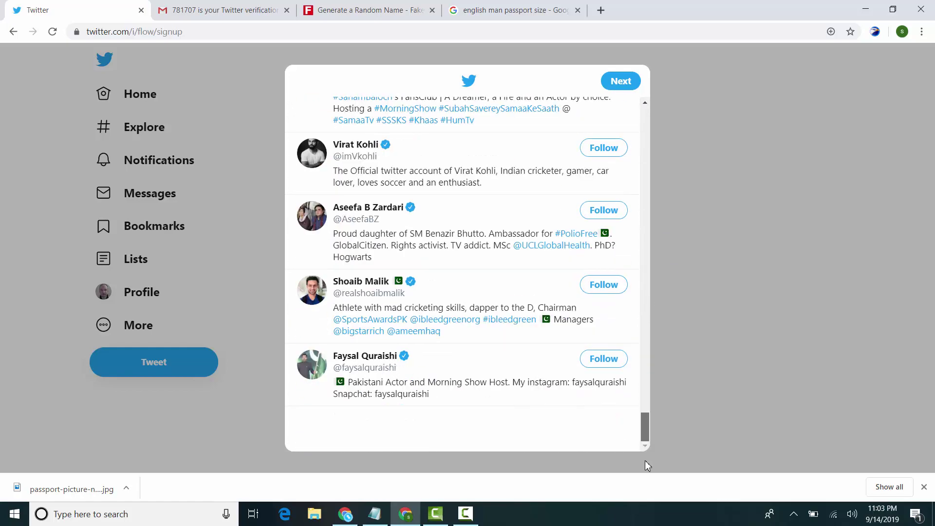
pyautogui.scroll(20, 611, 240)
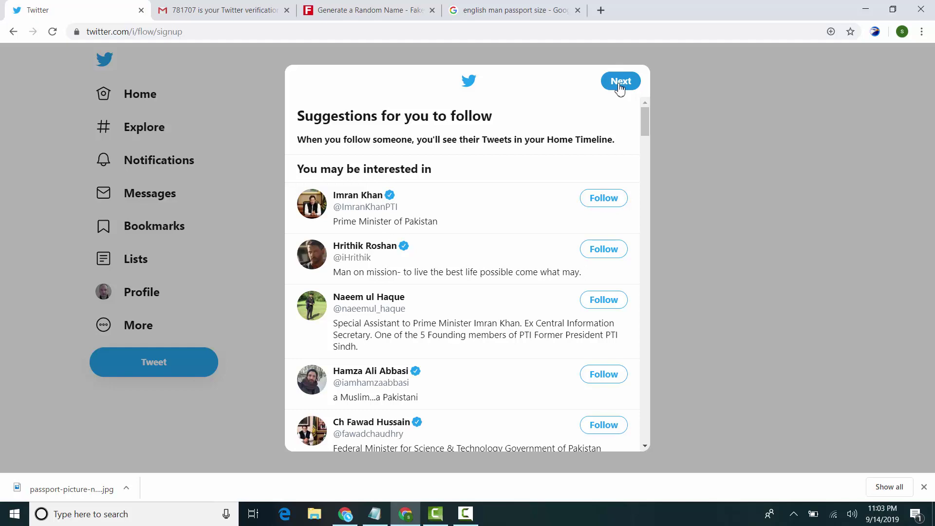
pyautogui.click(619, 81)
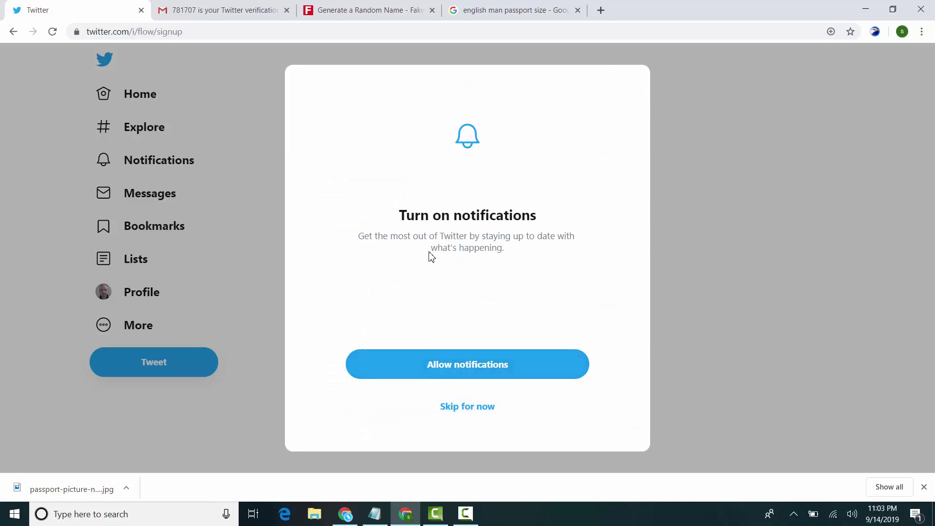
pyautogui.click(463, 409)
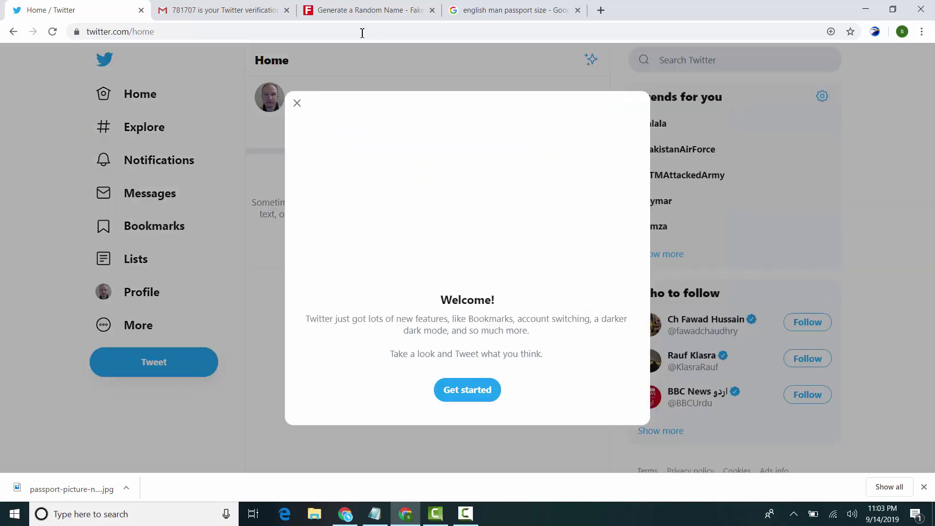
# - Switch to Gmail and go back from the Twitter verification e-mail to the inbox
pyautogui.click(263, 10)
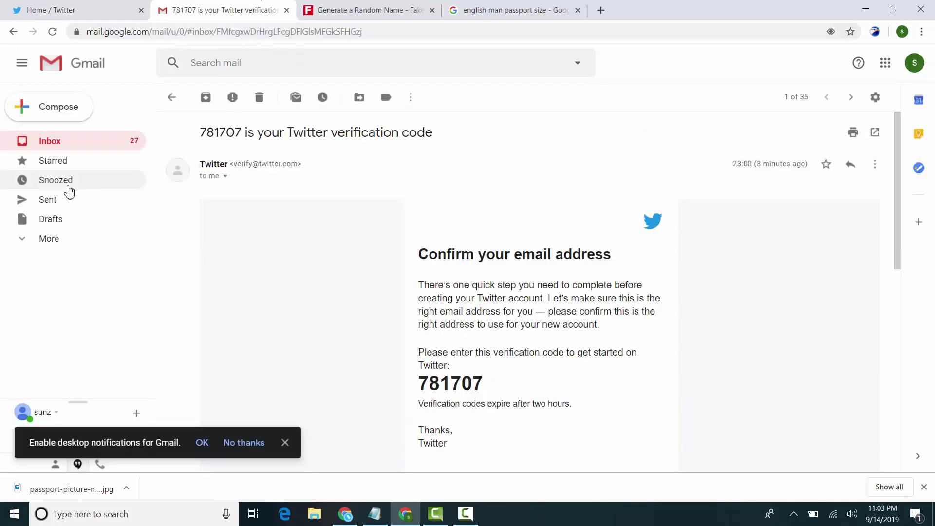
pyautogui.click(164, 128)
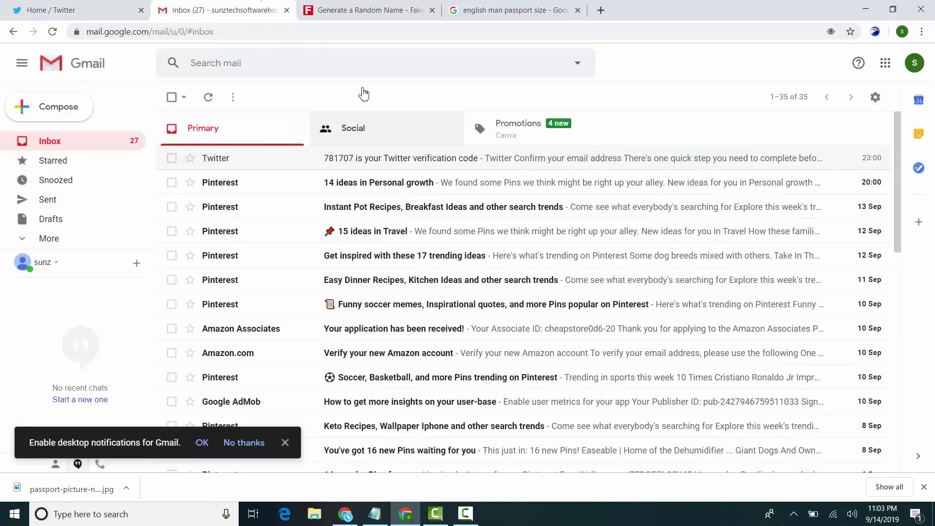
pyautogui.click(370, 9)
pyautogui.click(509, 5)
pyautogui.click(231, 6)
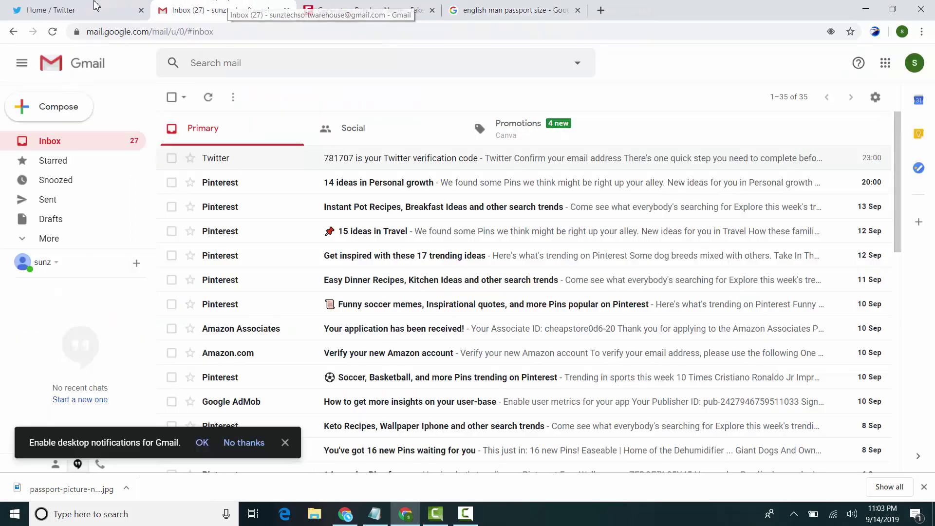
# - Return to Twitter, start the welcome customization and set the background to Dim
pyautogui.click(101, 6)
pyautogui.click(468, 395)
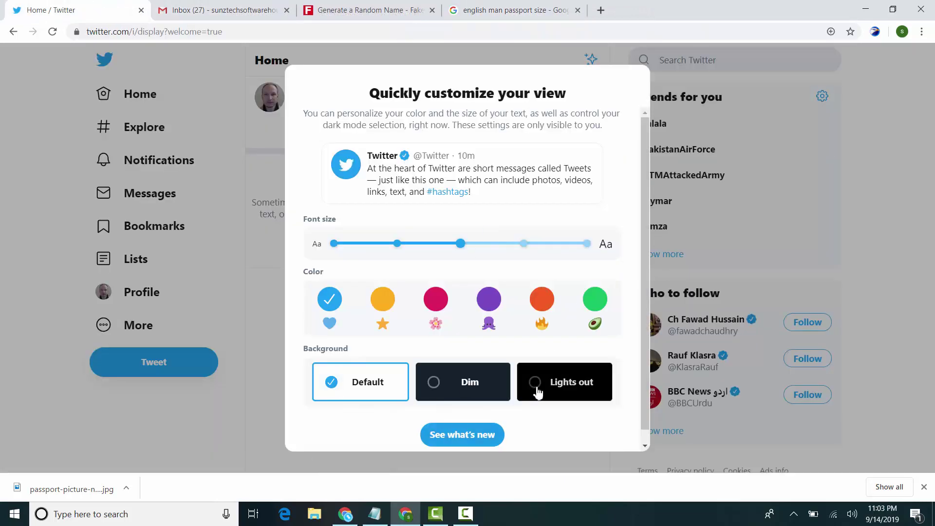
pyautogui.click(494, 395)
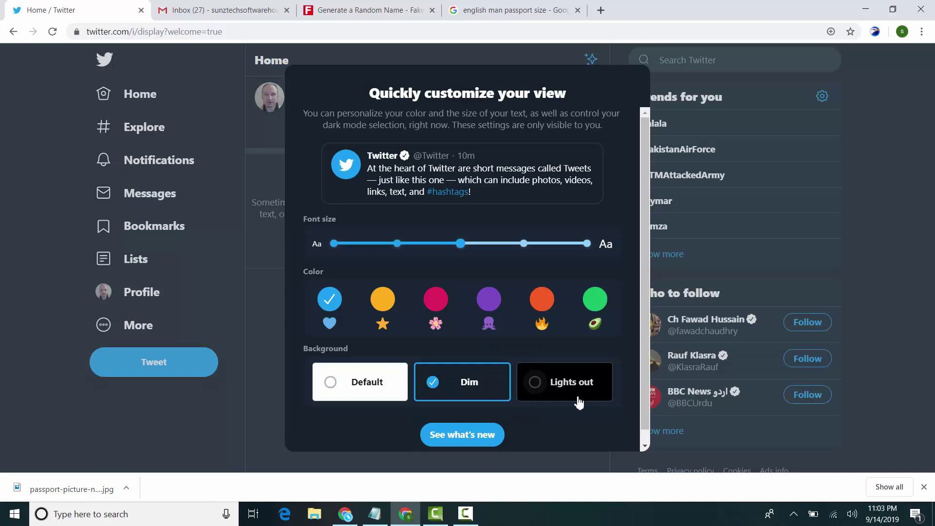
pyautogui.click(586, 396)
pyautogui.click(448, 380)
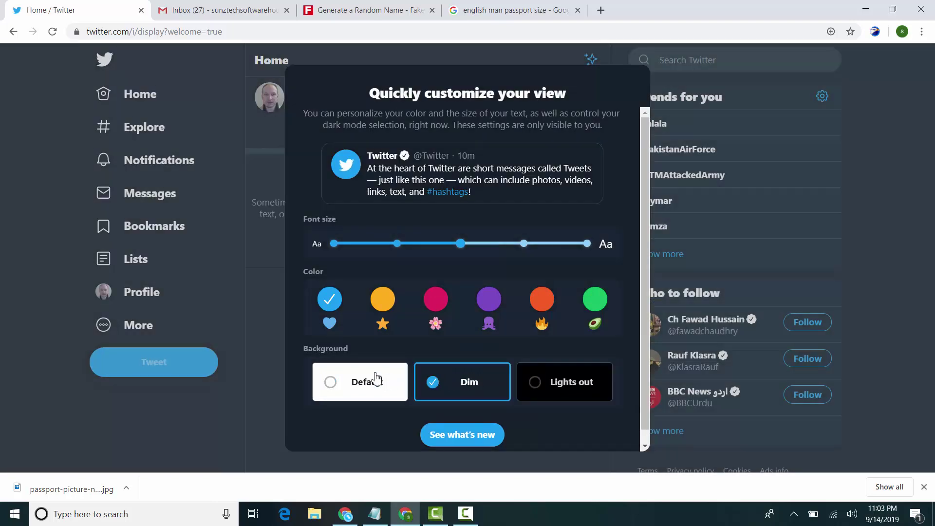
# - Try the yellow, pink, purple and green colors, increase the font size one notch, and leave the customization with blue selected
pyautogui.click(381, 308)
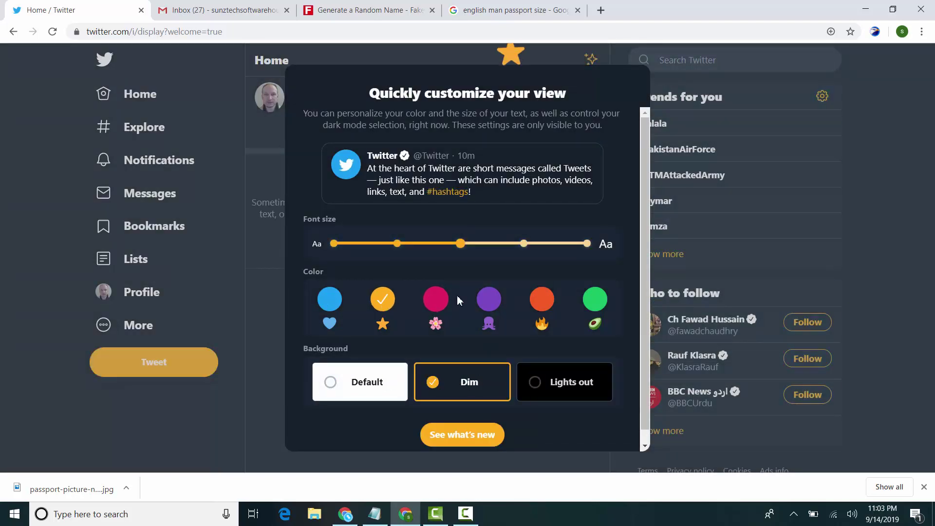
pyautogui.click(441, 304)
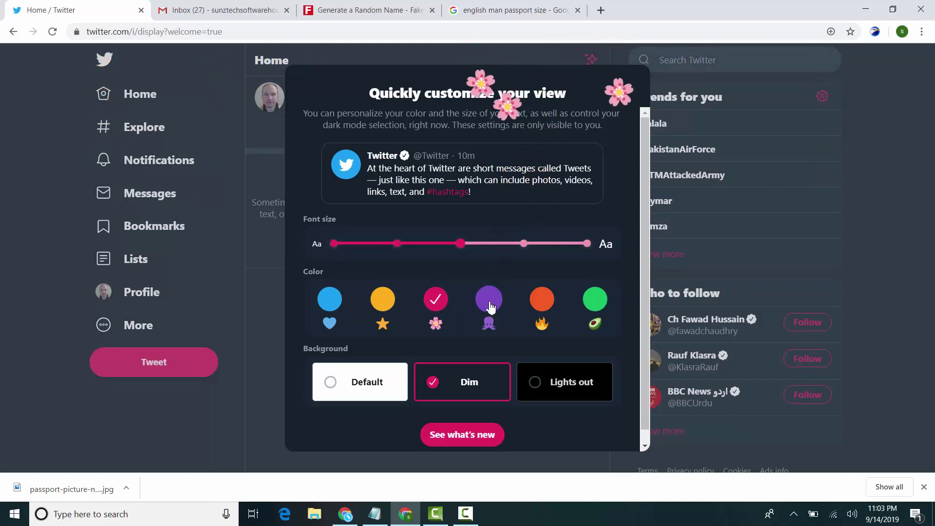
pyautogui.click(488, 299)
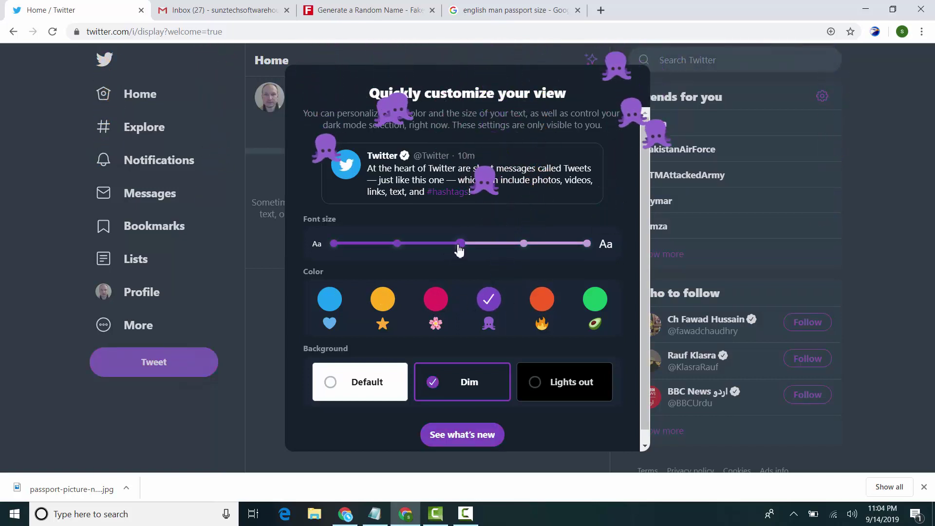
pyautogui.click(524, 243)
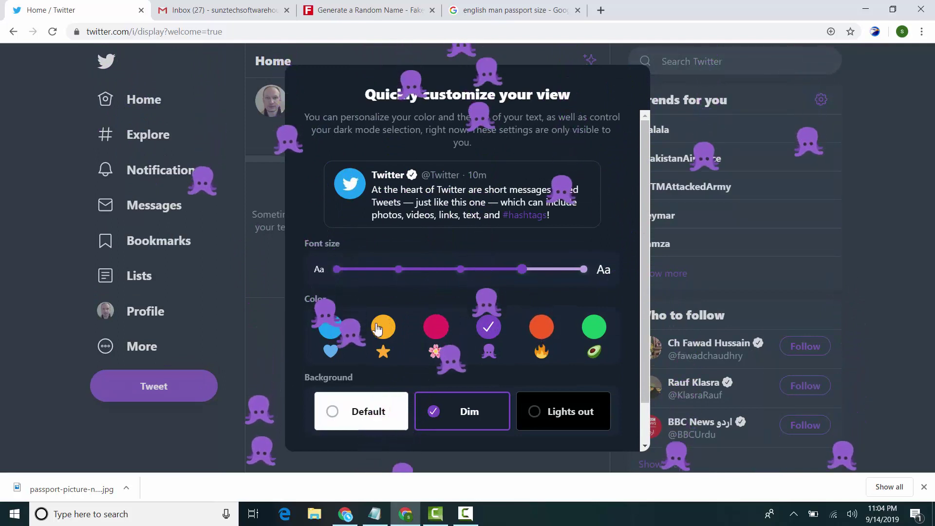
pyautogui.click(595, 326)
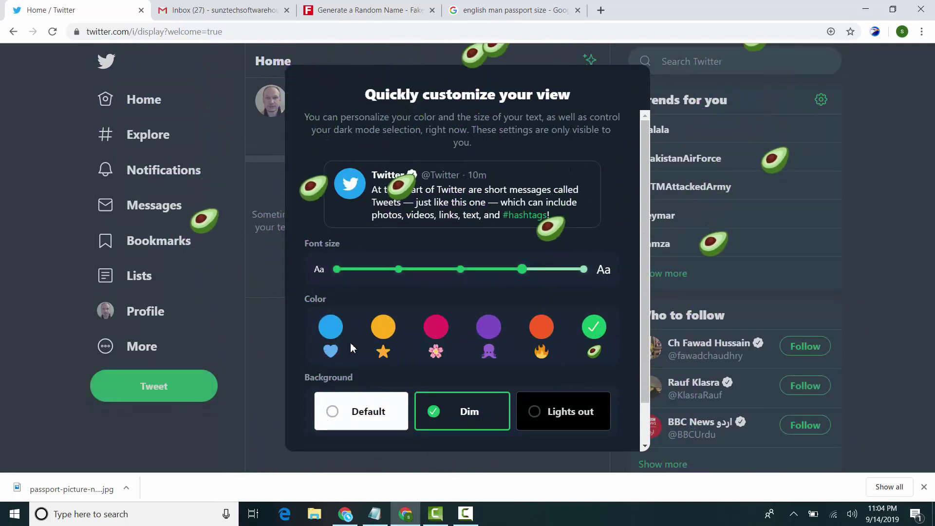
pyautogui.click(330, 326)
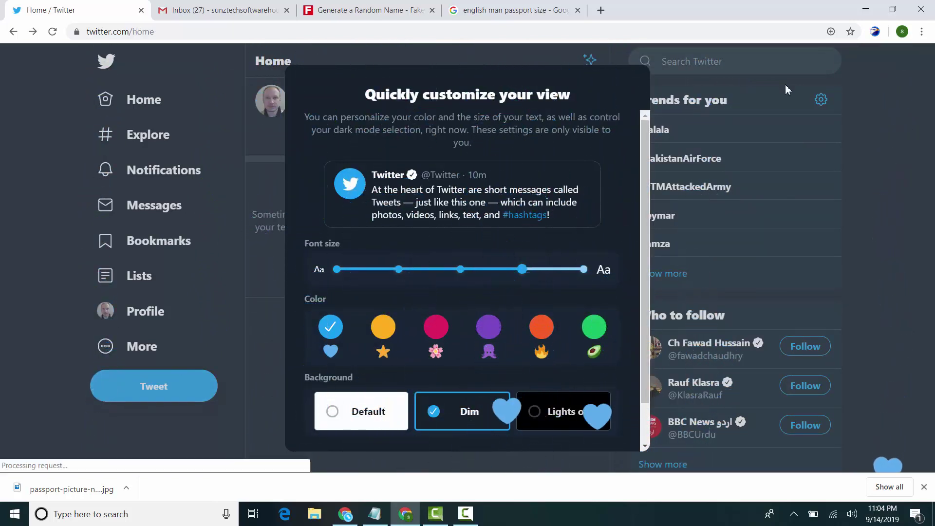
pyautogui.click(817, 85)
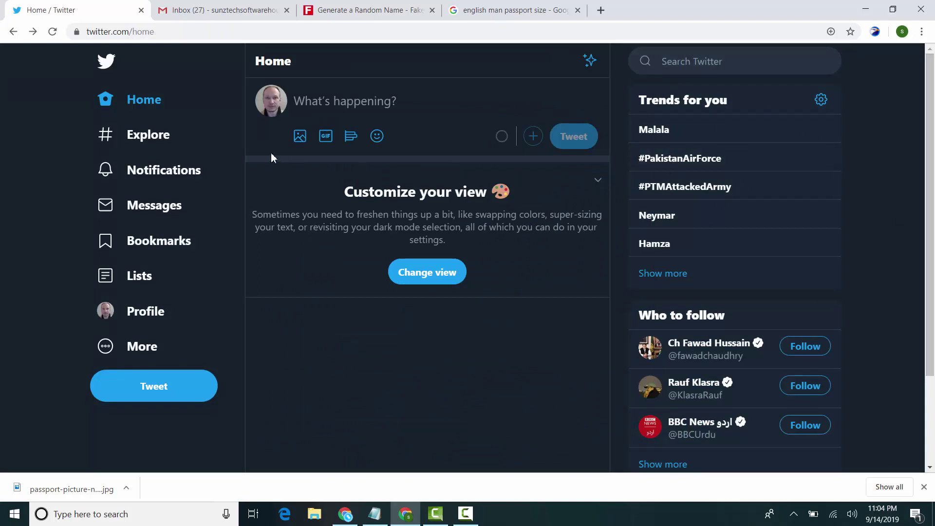
# - Open the account's own profile page and bring up its editing form at the location and website fields
pyautogui.moveTo(927, 78); pyautogui.dragTo(668, 76)
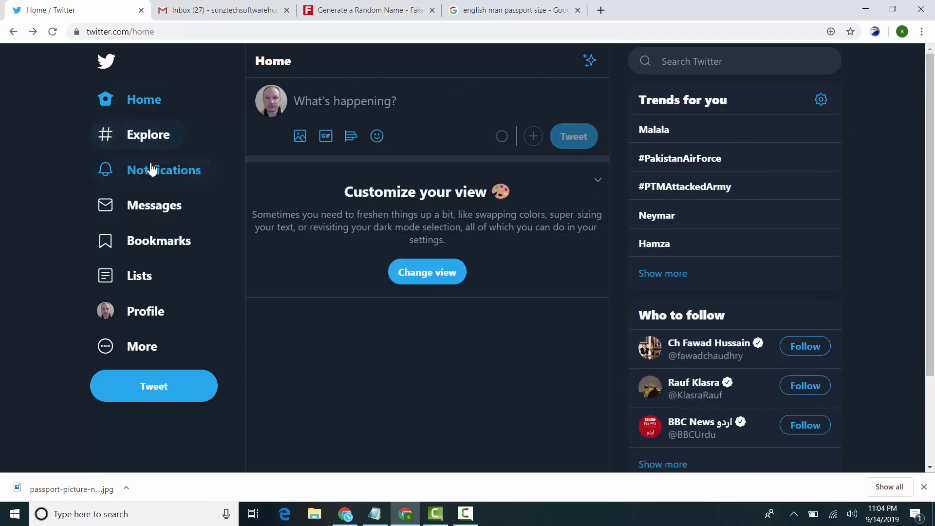
pyautogui.click(164, 315)
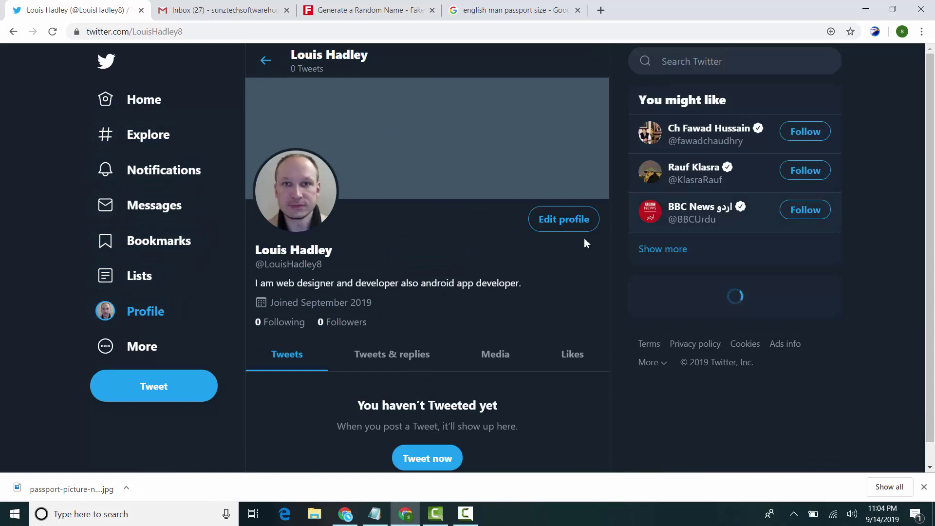
pyautogui.scroll(-2, 799, 170)
pyautogui.scroll(2, 932, 99)
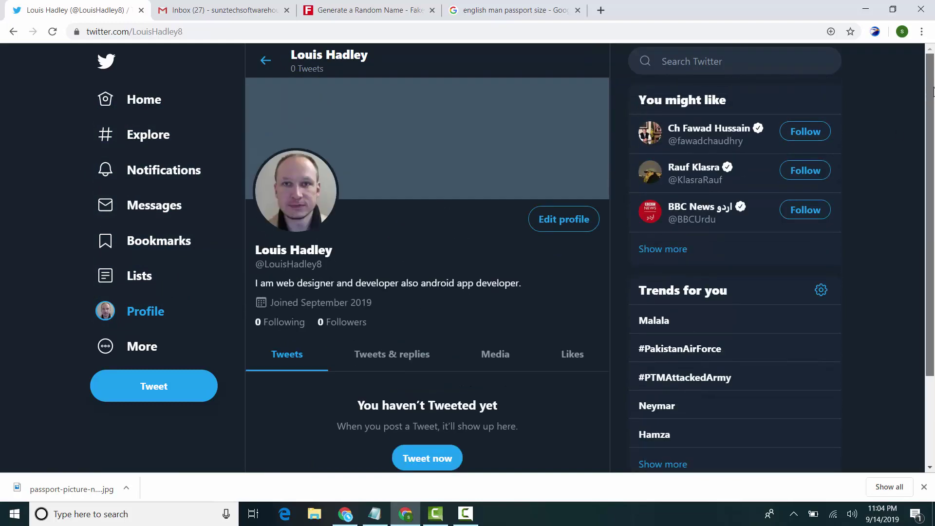
pyautogui.click(572, 227)
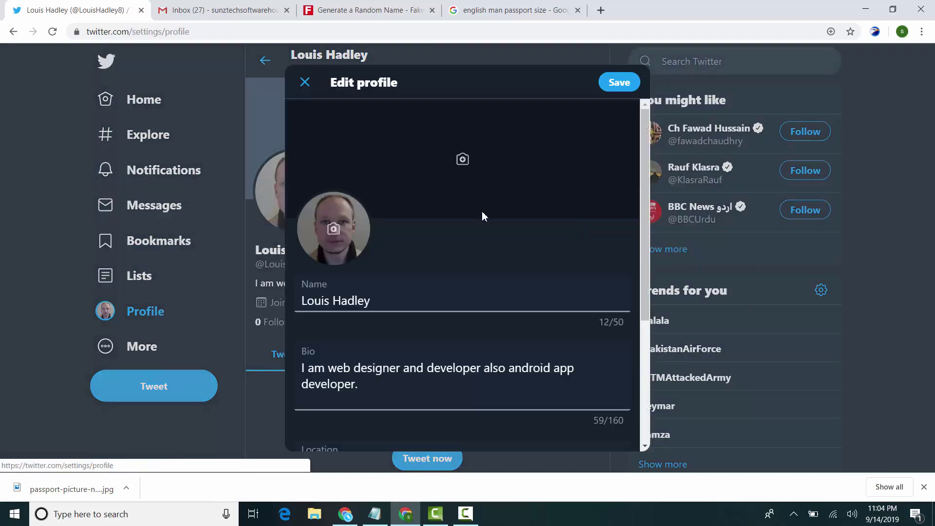
pyautogui.moveTo(646, 176); pyautogui.dragTo(661, 300)
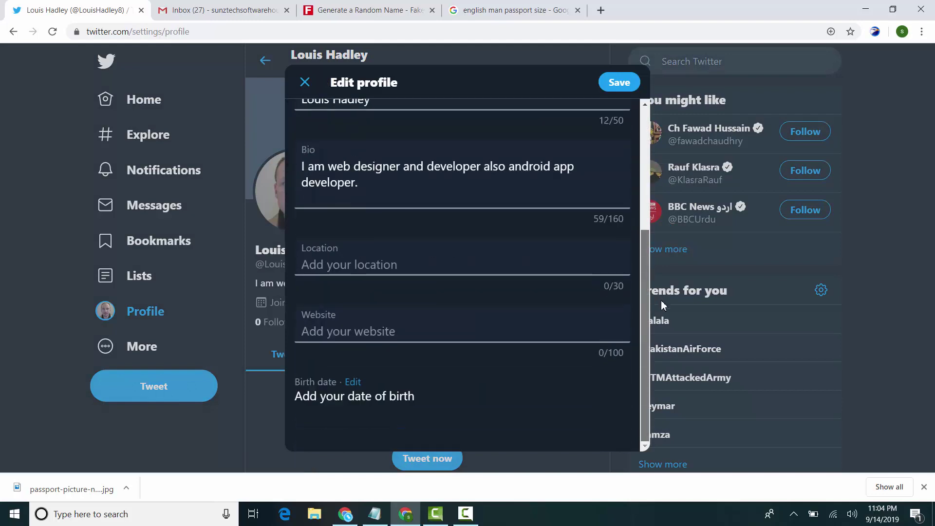
# - Enter United States as the profile's location
pyautogui.click(426, 335)
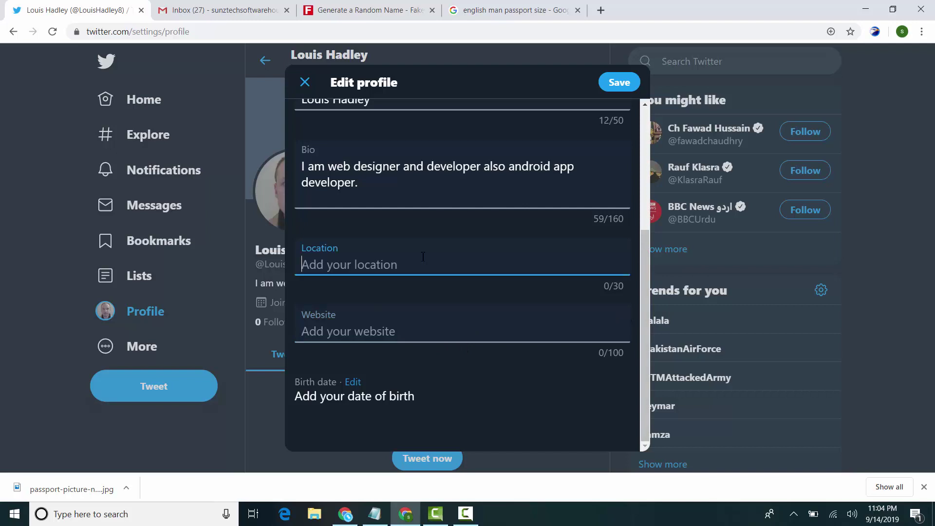
pyautogui.moveTo(646, 205); pyautogui.dragTo(676, 283)
pyautogui.write('United')
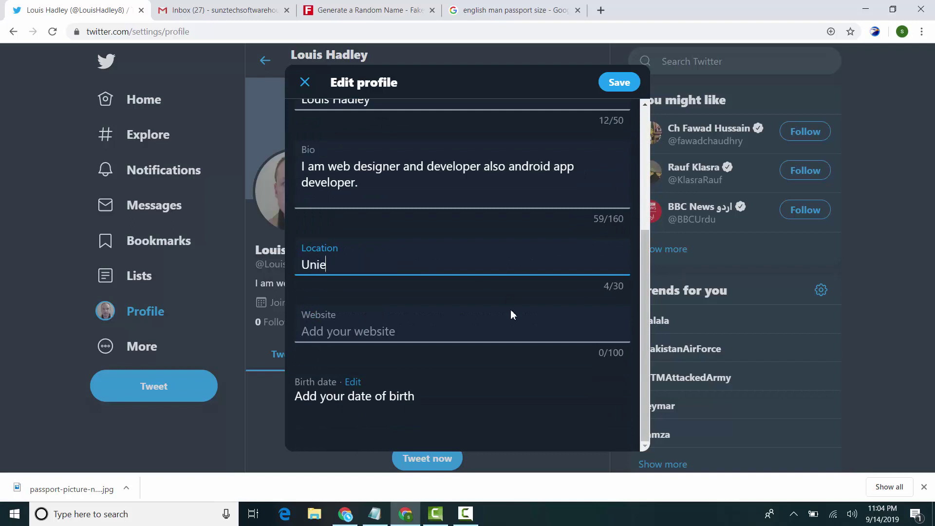
pyautogui.write(' States')
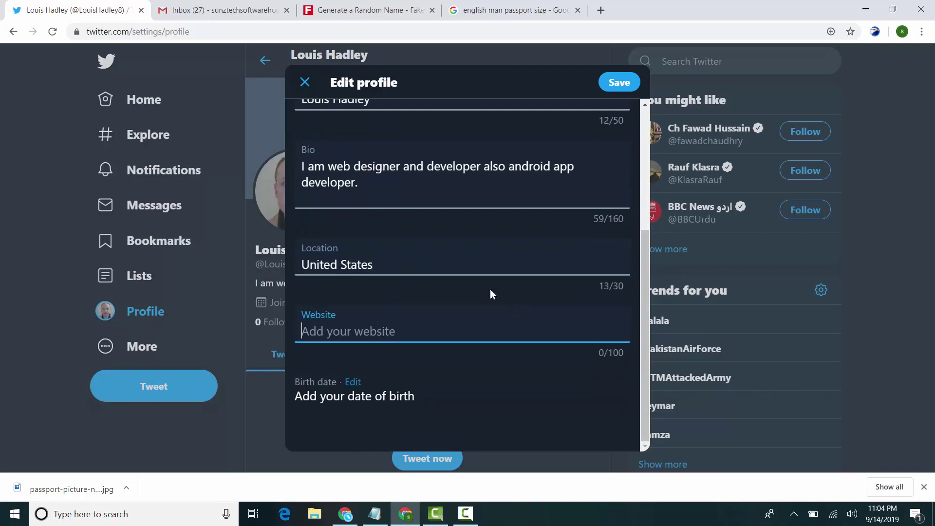
# - Retype the profile's location as united states and clear the field again
pyautogui.tripleClick(446, 266)
pyautogui.write(']')
pyautogui.press('BackSpace')
pyautogui.write('united states')
pyautogui.press('BackSpace')
pyautogui.press('BackSpace')
pyautogui.press('BackSpace')
pyautogui.press('BackSpace')
pyautogui.press('BackSpace')
pyautogui.press('BackSpace')
pyautogui.press('BackSpace')
pyautogui.press('BackSpace')
pyautogui.press('BackSpace')
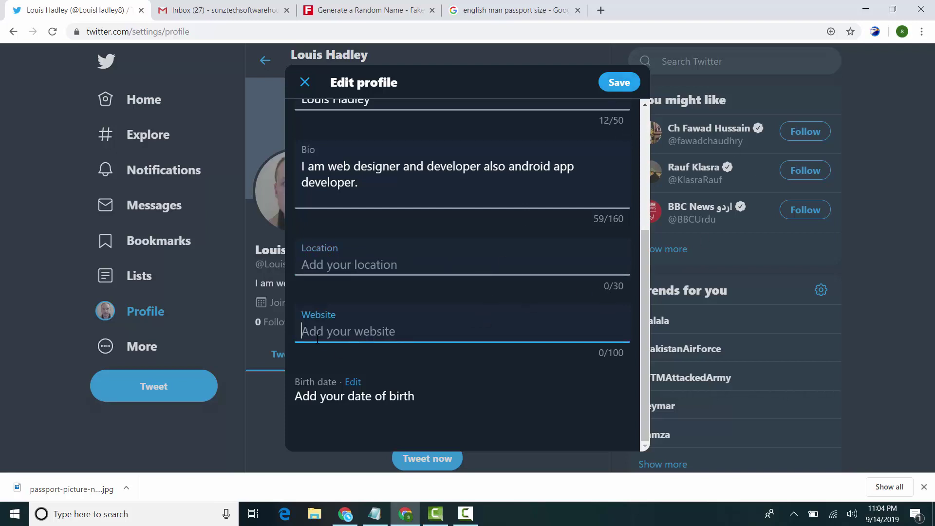
# - Leave the profile form at its header image area and open canva.com in a new browser tab
pyautogui.moveTo(643, 290); pyautogui.dragTo(599, 151)
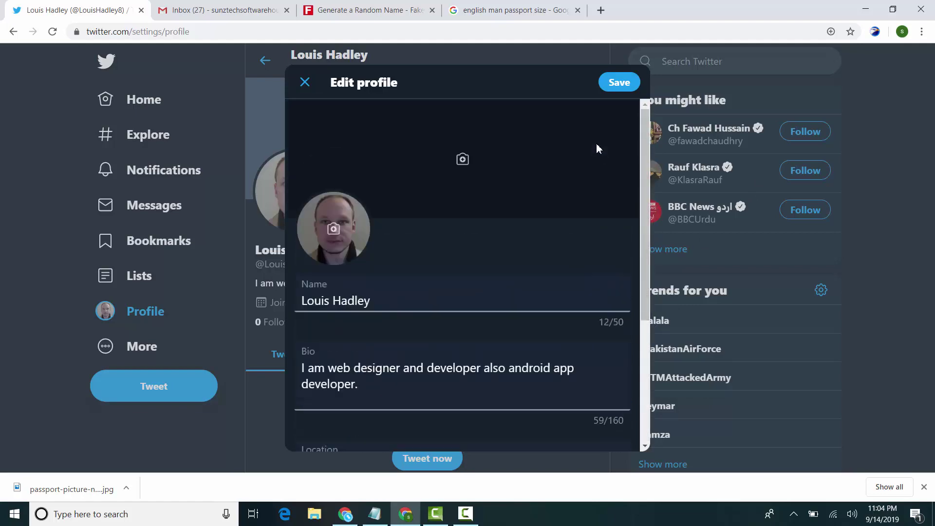
pyautogui.click(360, 10)
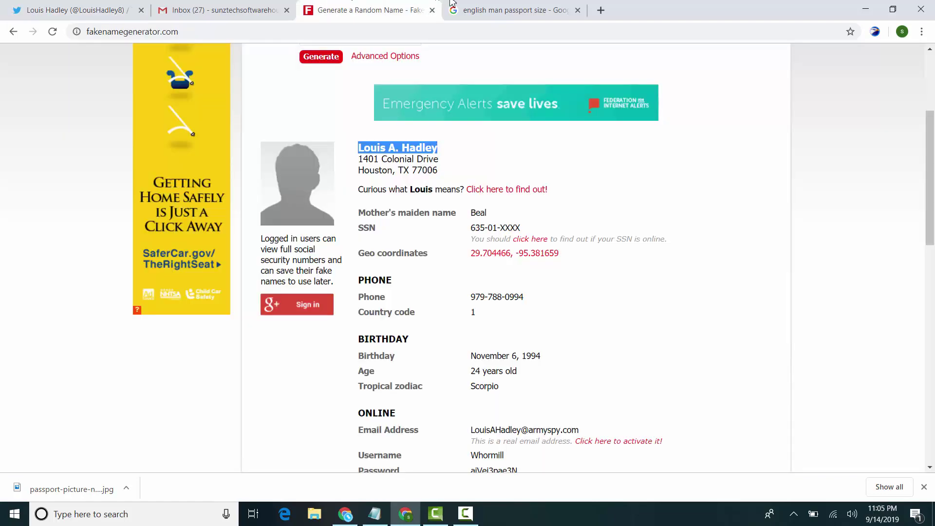
pyautogui.click(512, 10)
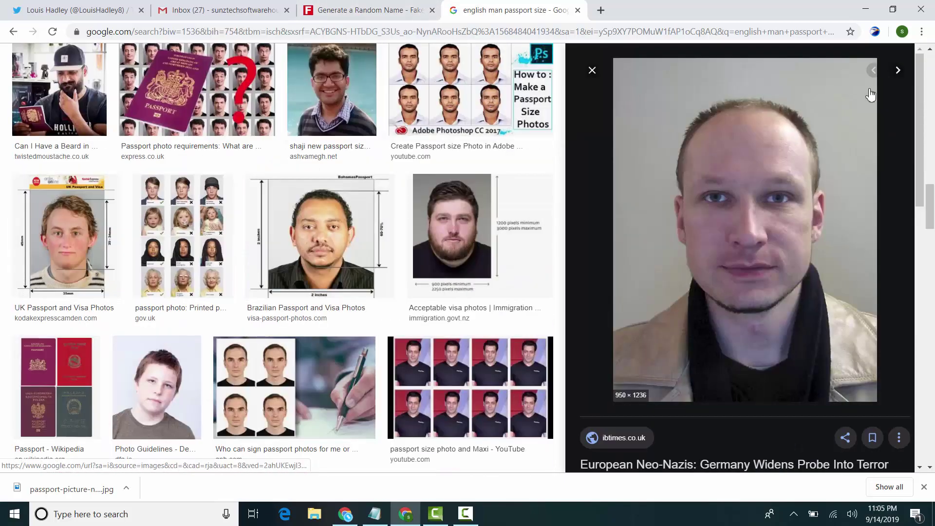
pyautogui.scroll(10, 256, 195)
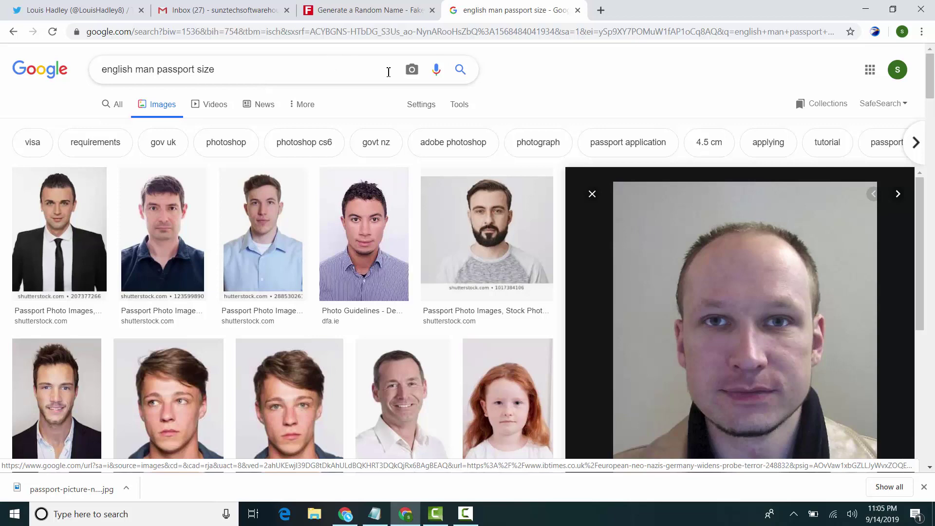
pyautogui.hotkey('ctrl', 't')
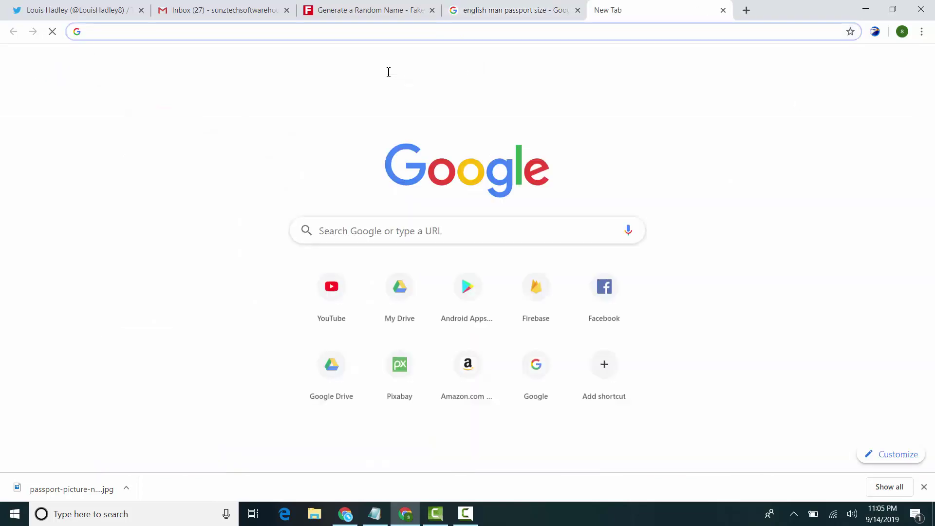
pyautogui.write('canva.com')
pyautogui.press('Return')
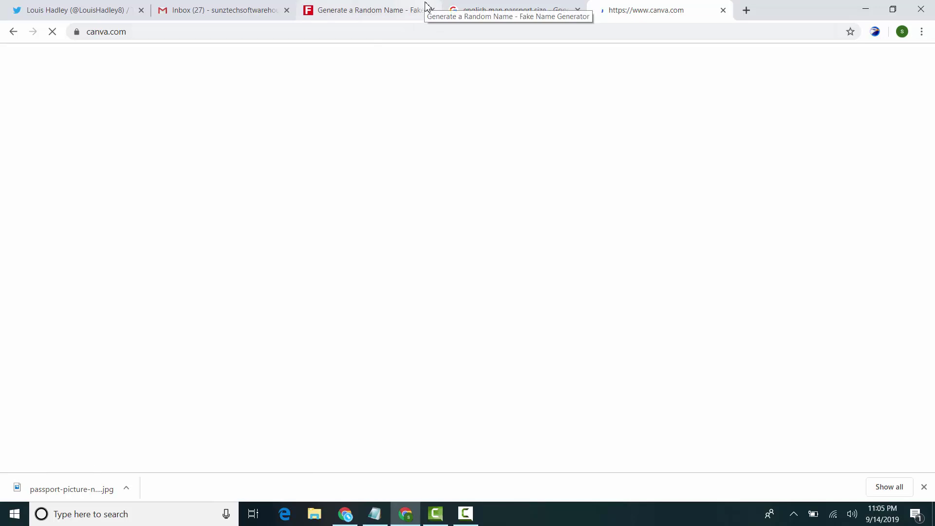
# - Switch to the Google Images results and search for "tech cover"
pyautogui.click(495, 7)
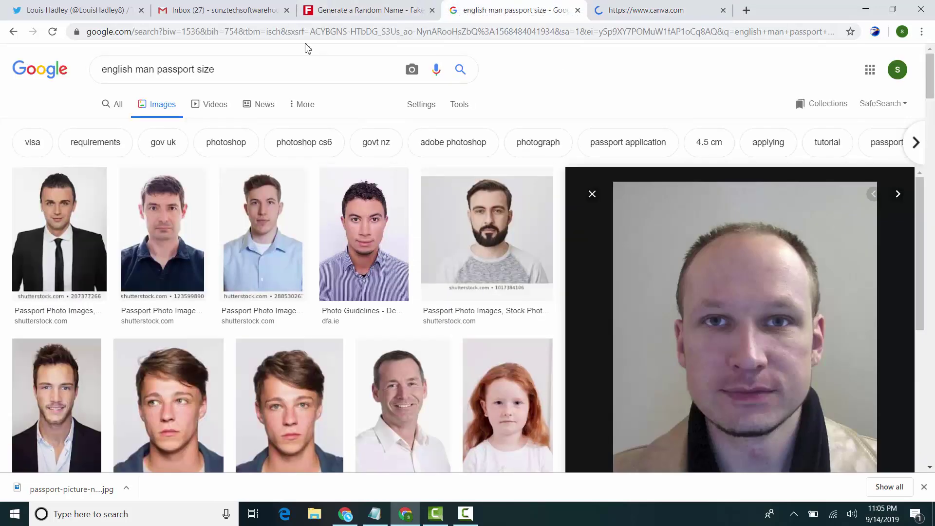
pyautogui.tripleClick(315, 63)
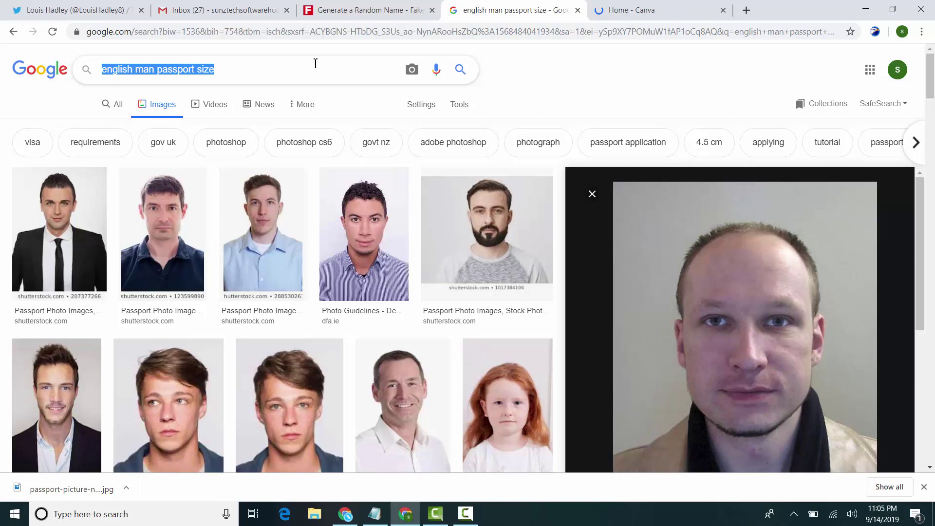
pyautogui.write('tech cover')
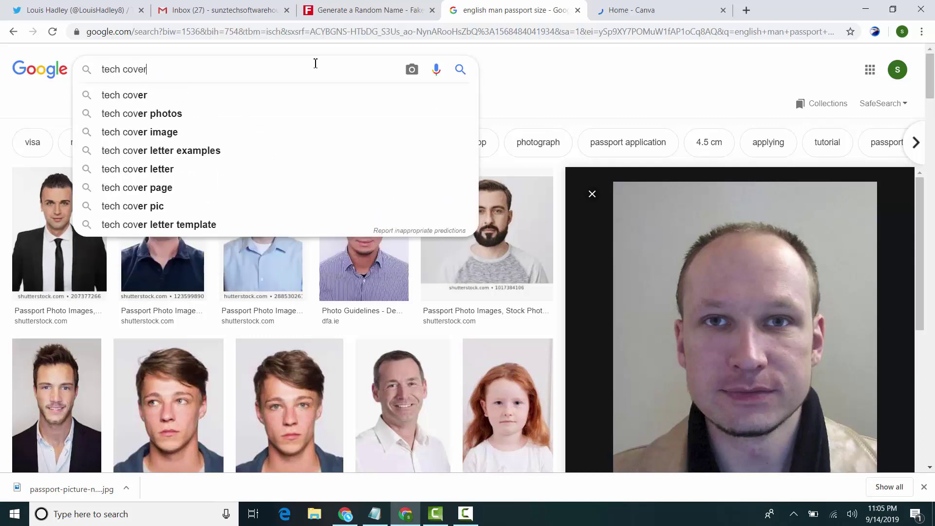
pyautogui.press('Return')
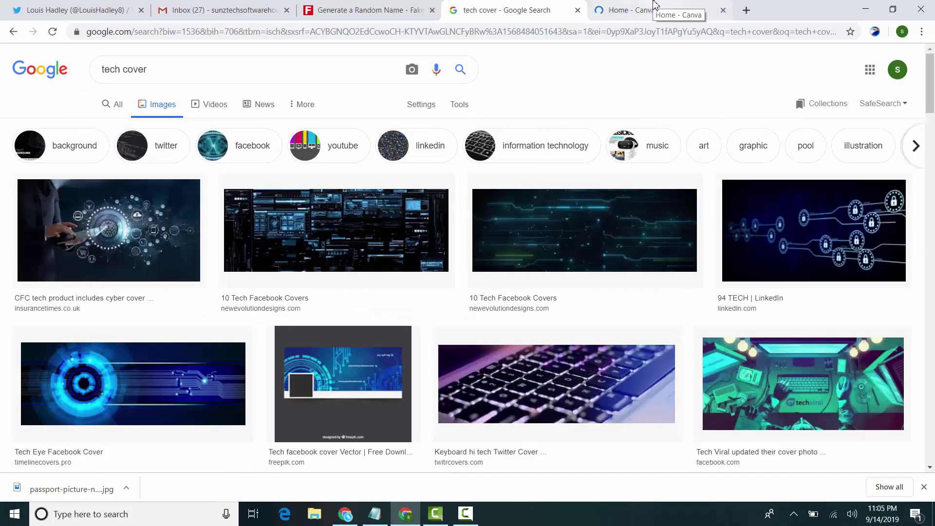
# - Switch to Canva, search for "twitter" and create a blank Twitter Header design
pyautogui.click(650, 9)
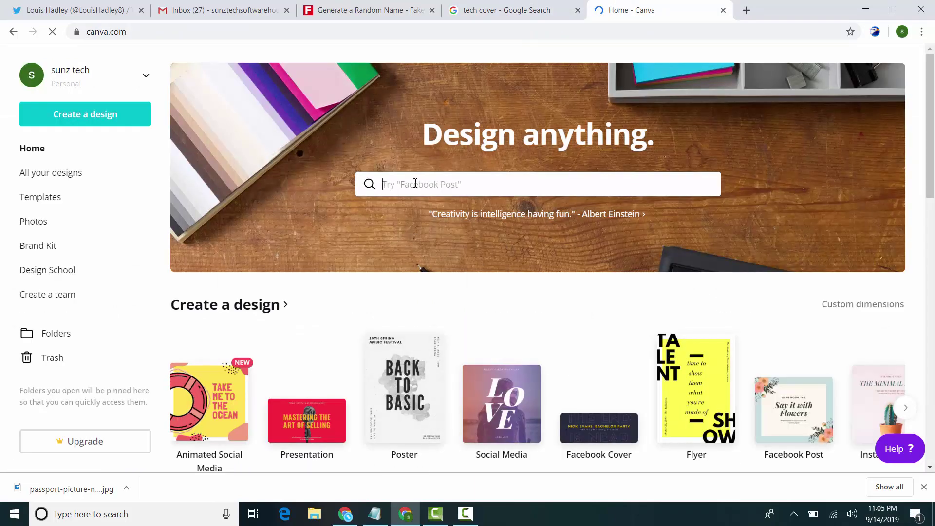
pyautogui.click(413, 184)
pyautogui.write('twitter')
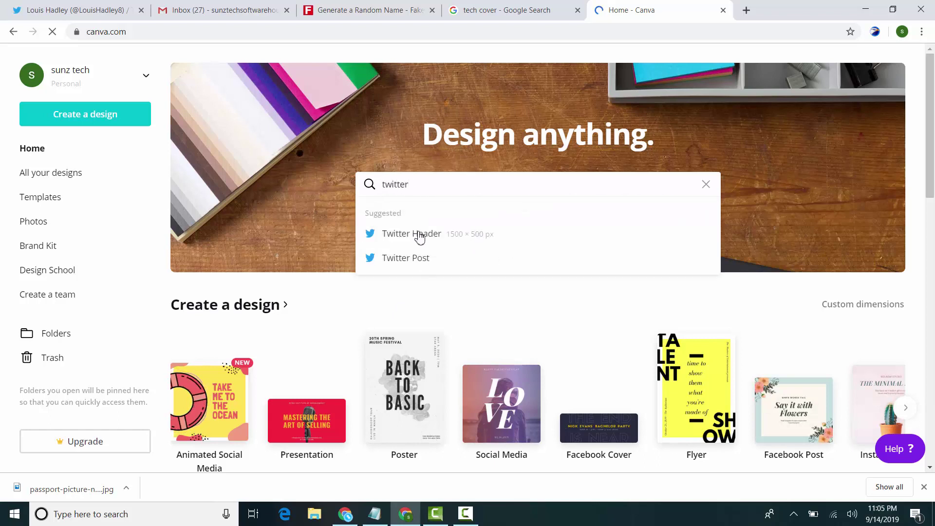
pyautogui.click(420, 237)
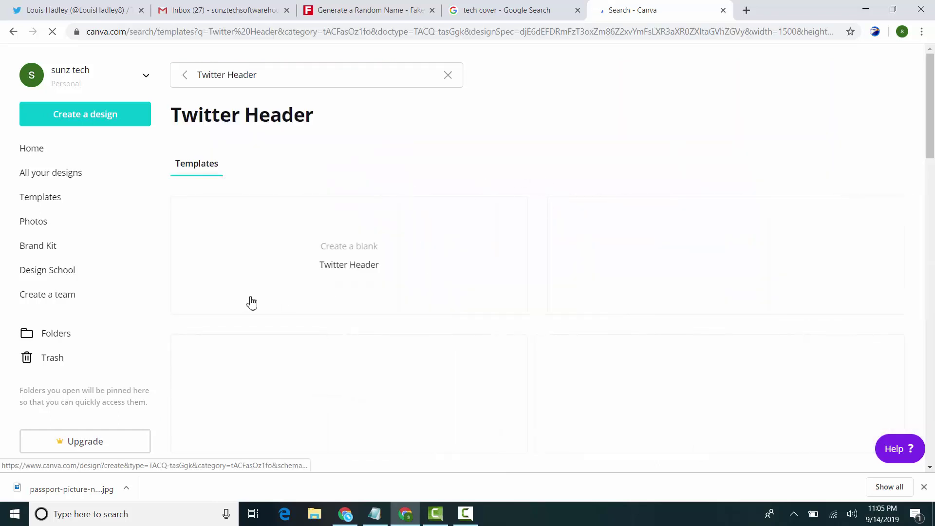
pyautogui.moveTo(930, 98)
pyautogui.mouseDown()
pyautogui.moveTo(932, 292)
pyautogui.moveTo(931, 97)
pyautogui.mouseUp()
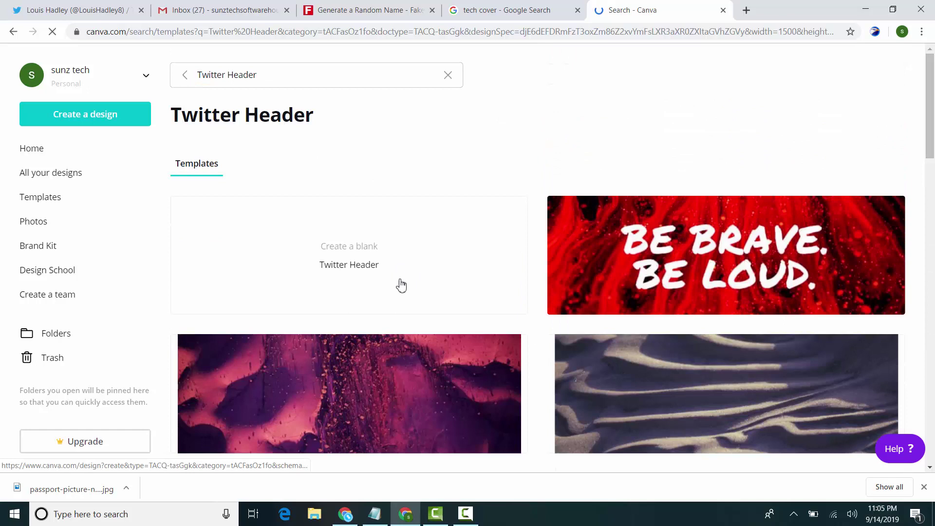
pyautogui.click(393, 259)
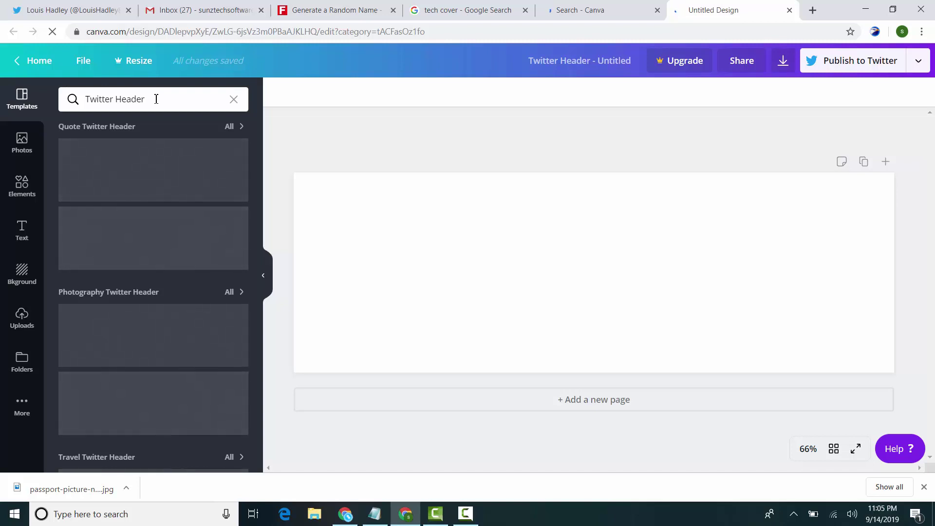
# - Search the design's templates for "tech" and apply the Cyber Monday Sale template with the smartwatch photo
pyautogui.doubleClick(155, 99)
pyautogui.tripleClick(156, 99)
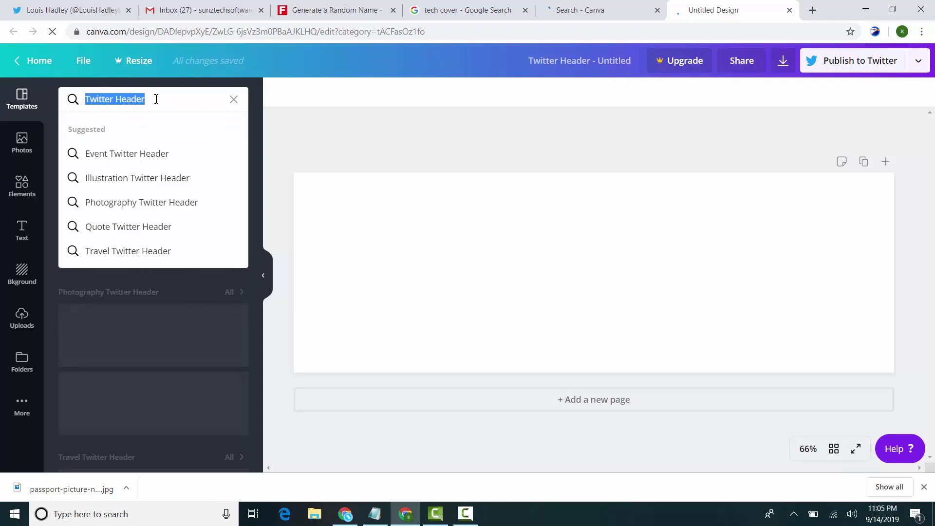
pyautogui.press('BackSpace')
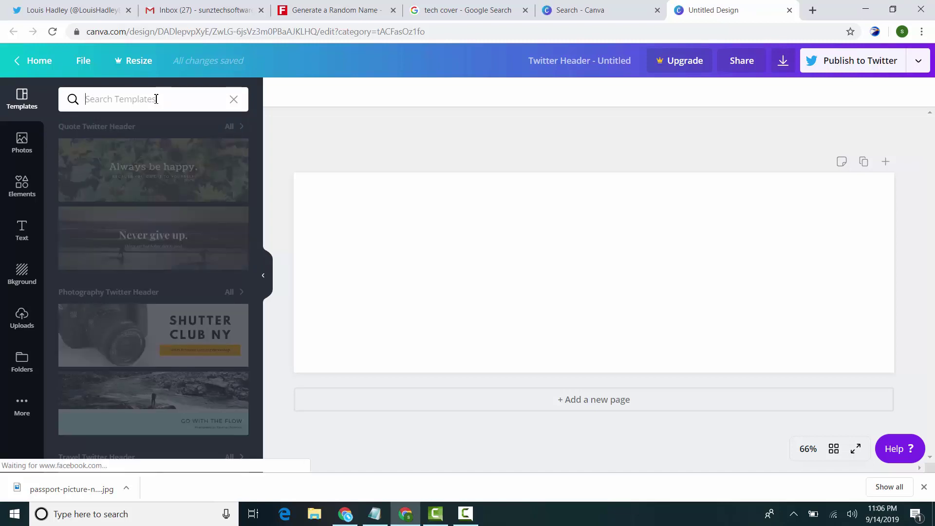
pyautogui.write('tech')
pyautogui.press('Return')
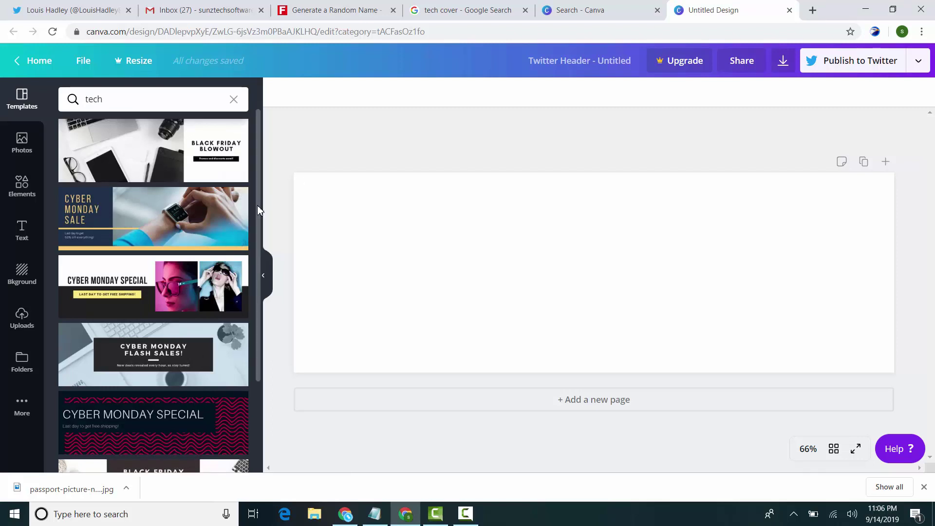
pyautogui.scroll(-3, 257, 205)
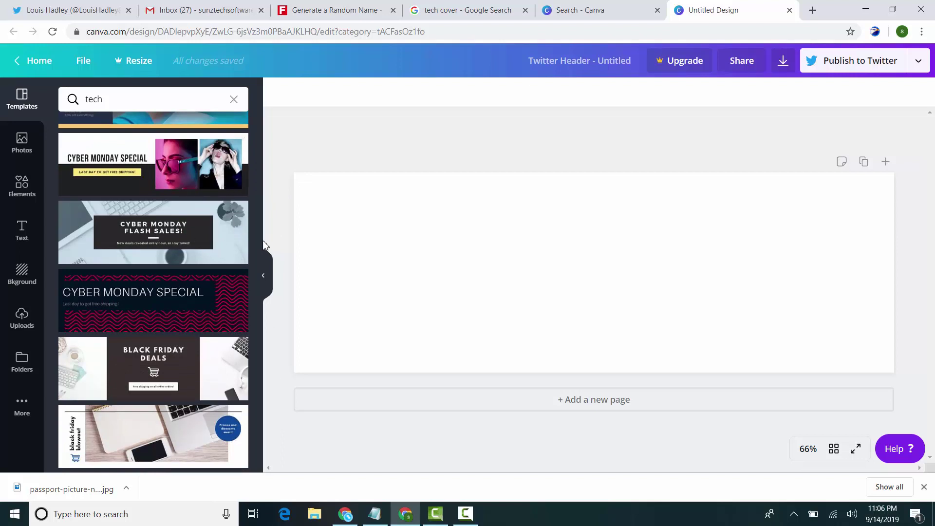
pyautogui.scroll(2, 154, 207)
pyautogui.click(154, 207)
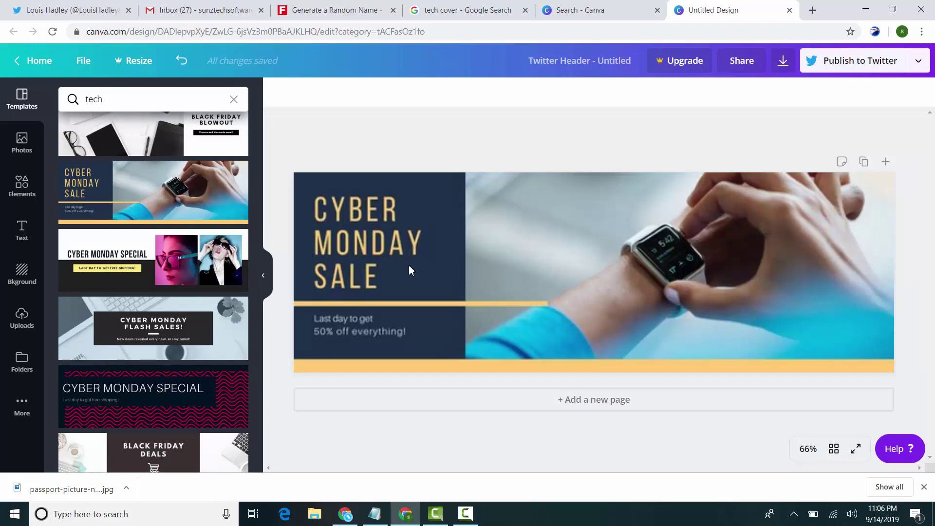
pyautogui.click(357, 225)
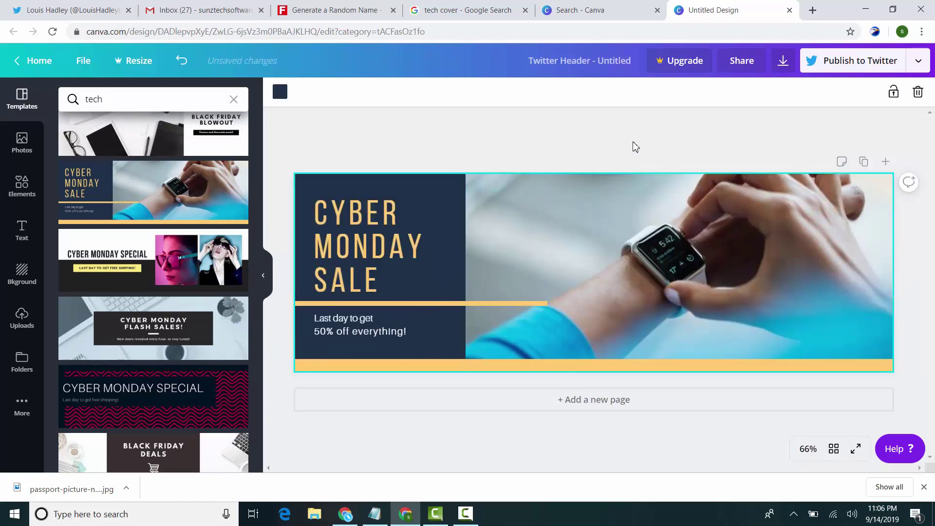
# - Check the "tech cover" image results for comparison and return to the Canva header design
pyautogui.click(588, 6)
pyautogui.click(467, 10)
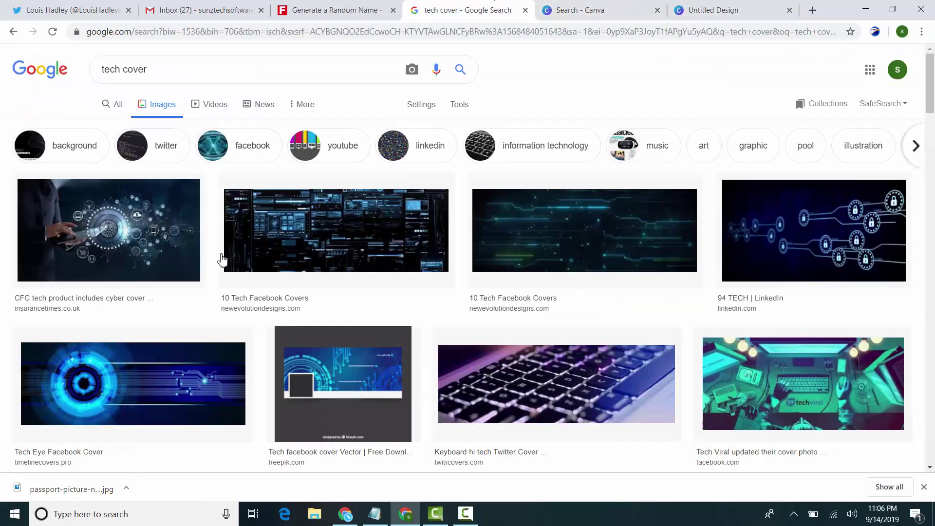
pyautogui.moveTo(930, 78); pyautogui.dragTo(932, 49)
pyautogui.click(768, 9)
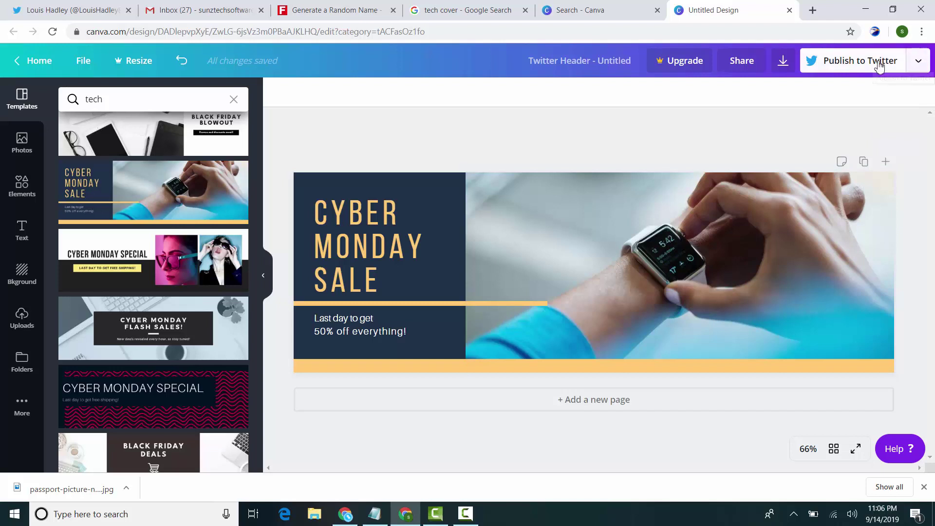
# - Download the Twitter header design from the publishing options
pyautogui.click(862, 66)
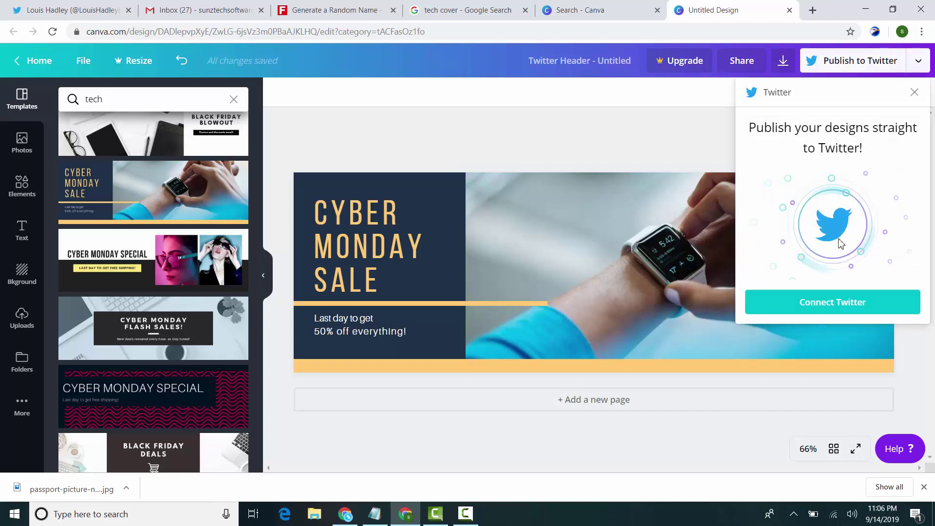
pyautogui.click(923, 68)
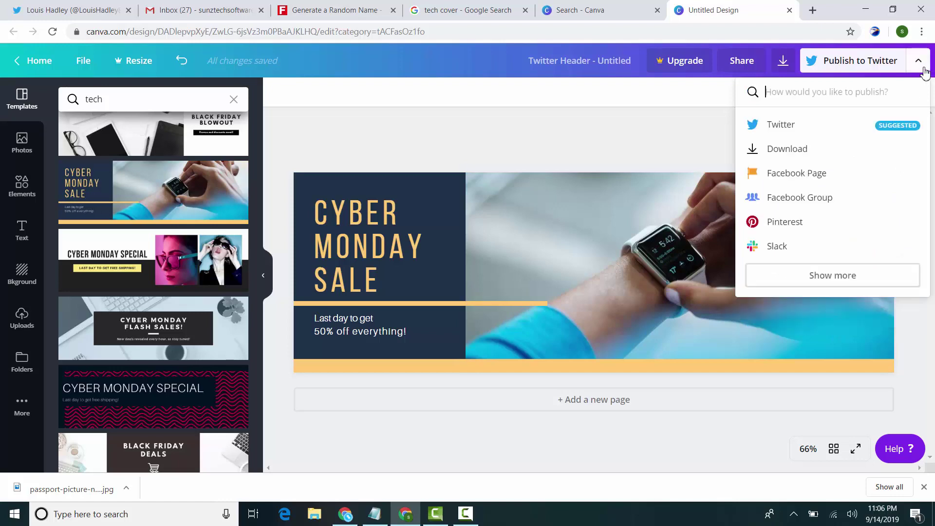
pyautogui.click(795, 155)
pyautogui.click(824, 209)
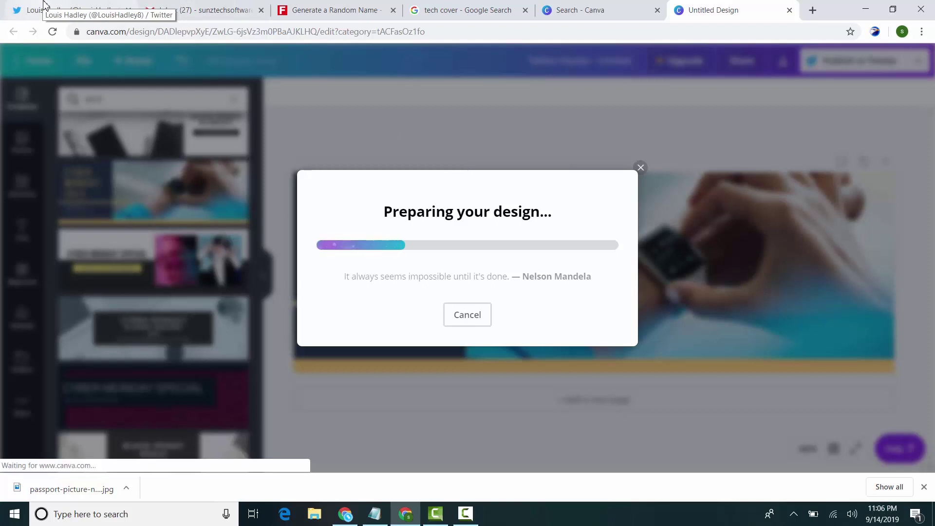
# - Switch to Twitter and load the downloaded file Untitled design (1).png as the profile's header image
pyautogui.click(67, 7)
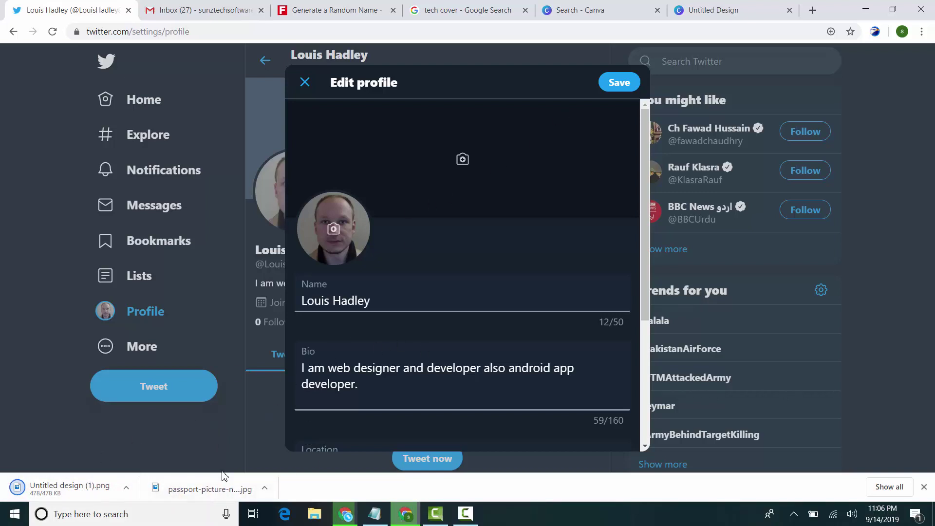
pyautogui.moveTo(63, 489); pyautogui.dragTo(460, 184)
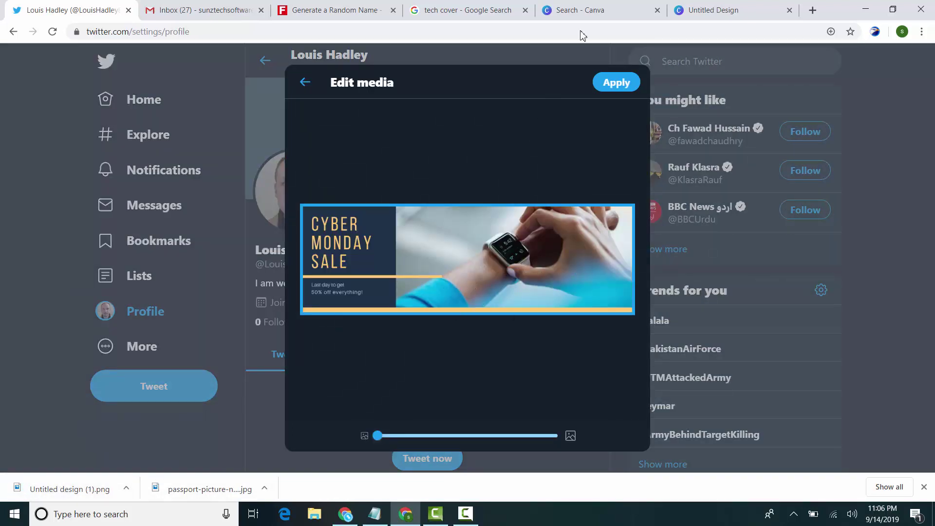
# - Return to Canva, dismiss the Pro trial offer and look for another header among its tech templates and the "tech cover" image results
pyautogui.click(726, 10)
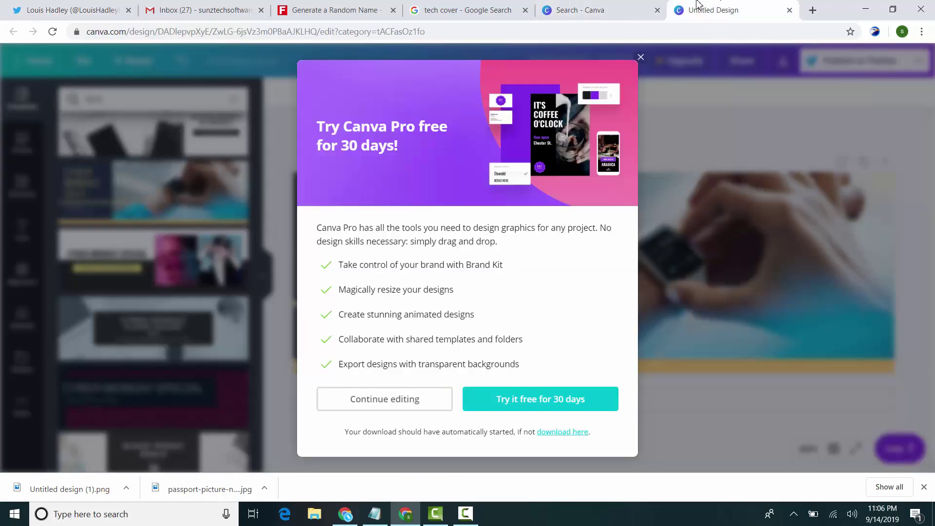
pyautogui.click(656, 188)
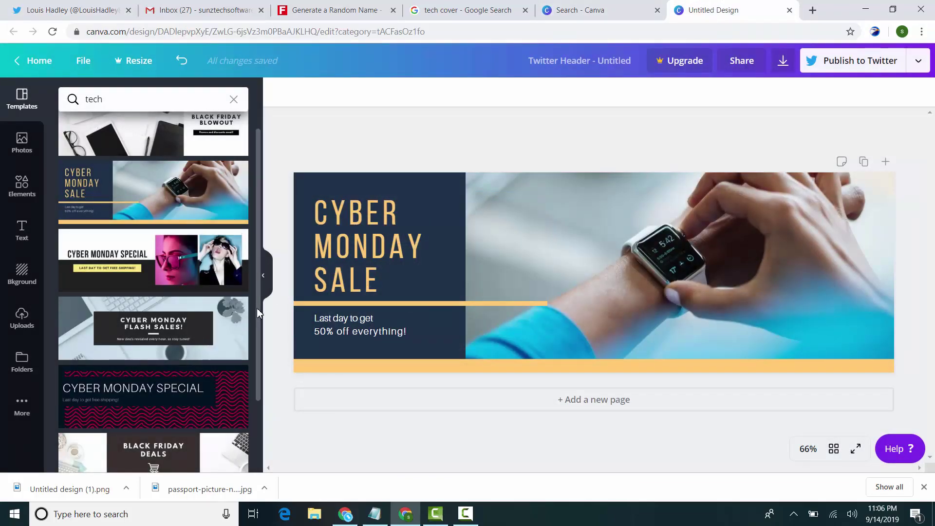
pyautogui.scroll(-1, 257, 308)
pyautogui.scroll(2, 256, 308)
pyautogui.click(584, 10)
pyautogui.click(445, 5)
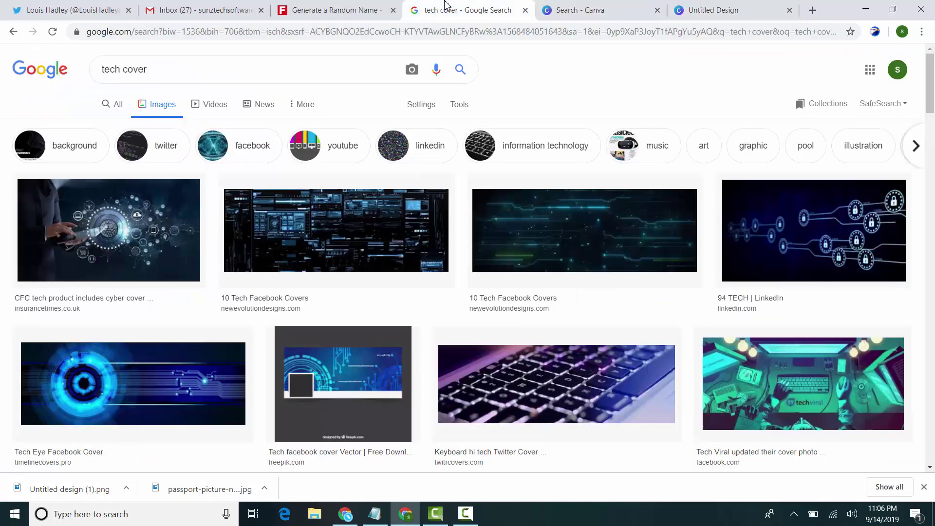
# - Switch back to Twitter, apply the Cyber Monday Sale image as the header and save the profile
pyautogui.click(205, 10)
pyautogui.click(83, 8)
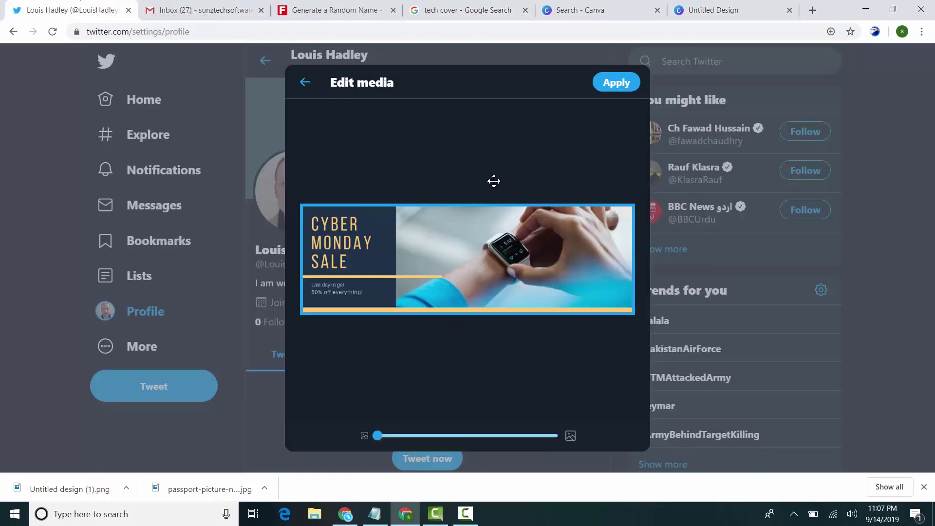
pyautogui.click(617, 84)
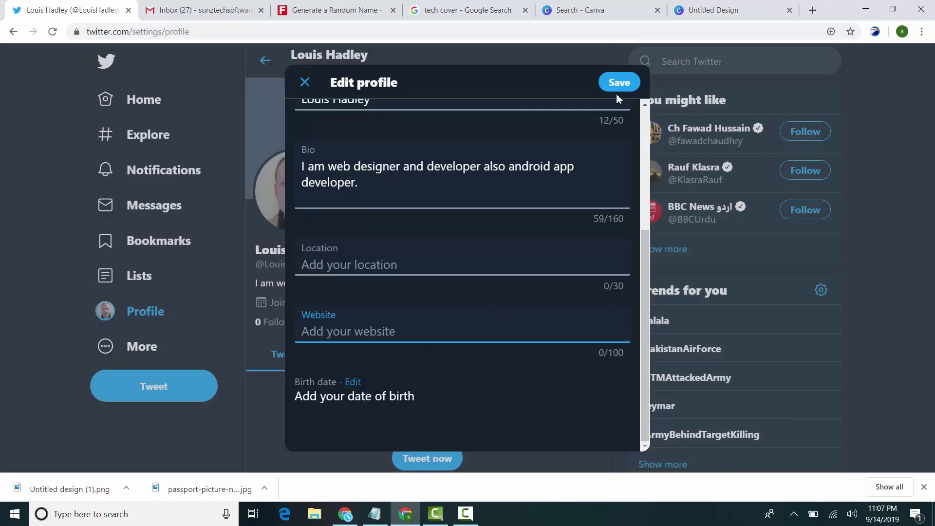
pyautogui.click(612, 90)
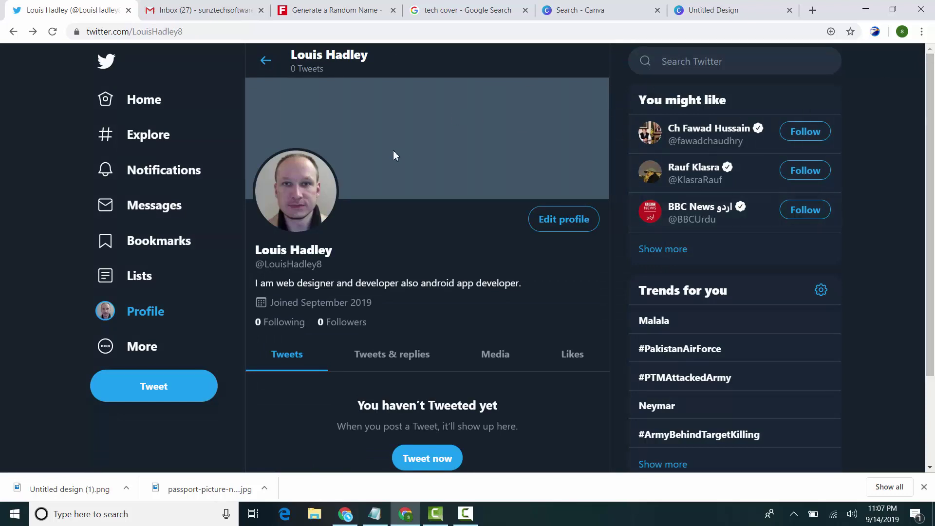
# - Reload the profile page and reopen the profile from the home feed to check its header image
pyautogui.click(52, 32)
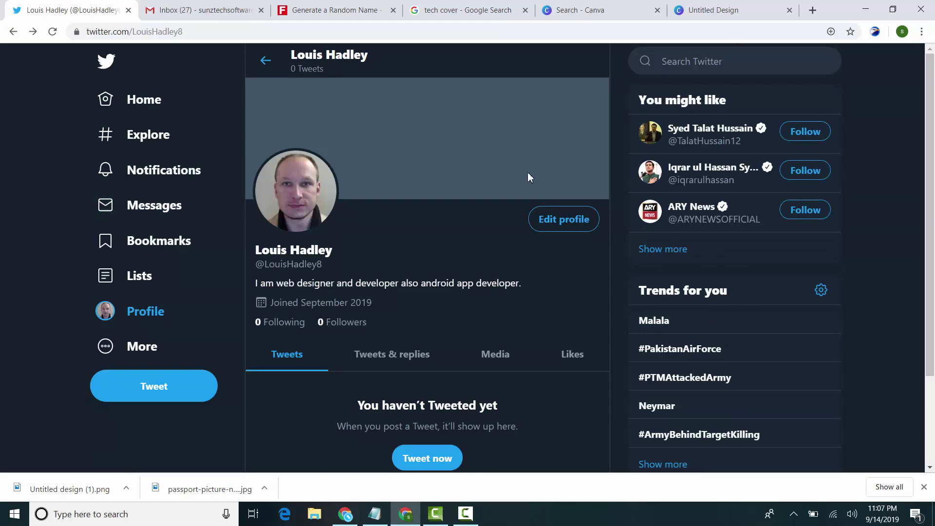
pyautogui.scroll(-3, 730, 73)
pyautogui.scroll(3, 541, 93)
pyautogui.click(152, 96)
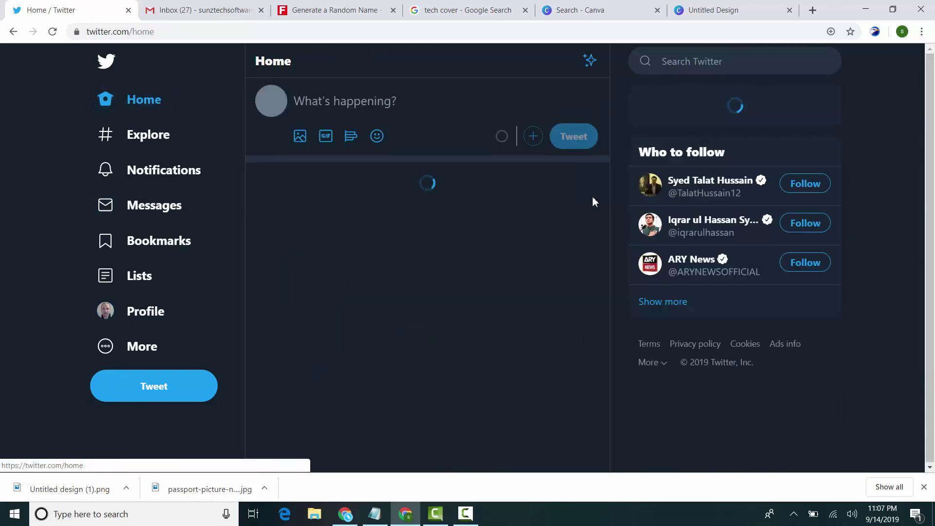
pyautogui.click(141, 311)
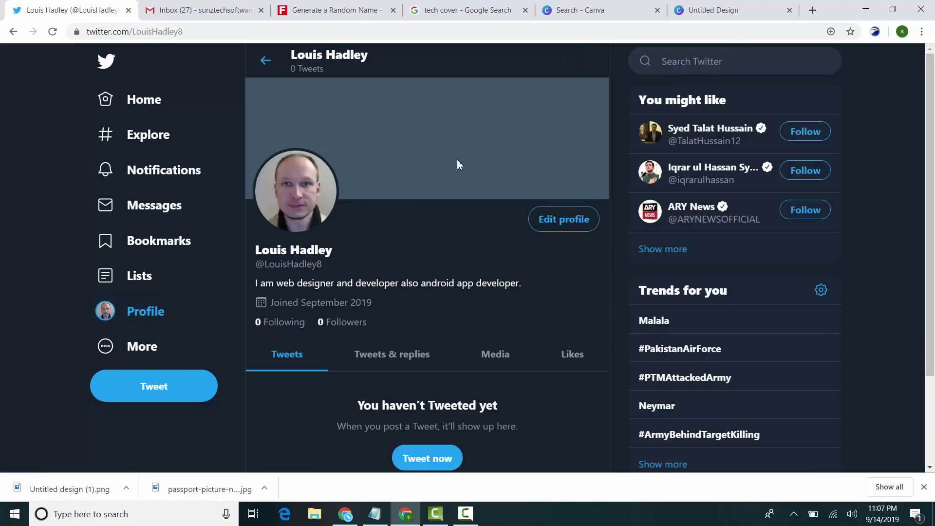
# - Edit the profile again, load Untitled design (1).png as the header at minimum zoom, apply it and save
pyautogui.click(554, 223)
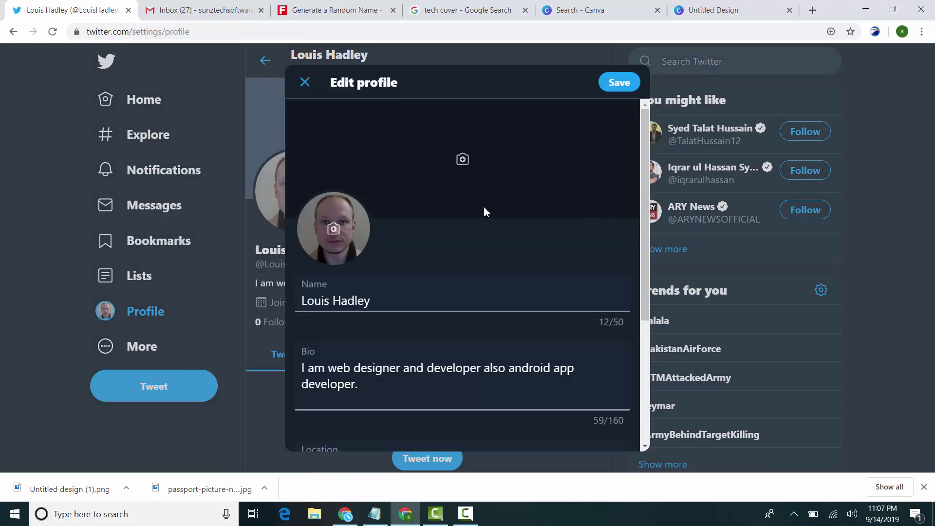
pyautogui.click(305, 84)
pyautogui.click(562, 220)
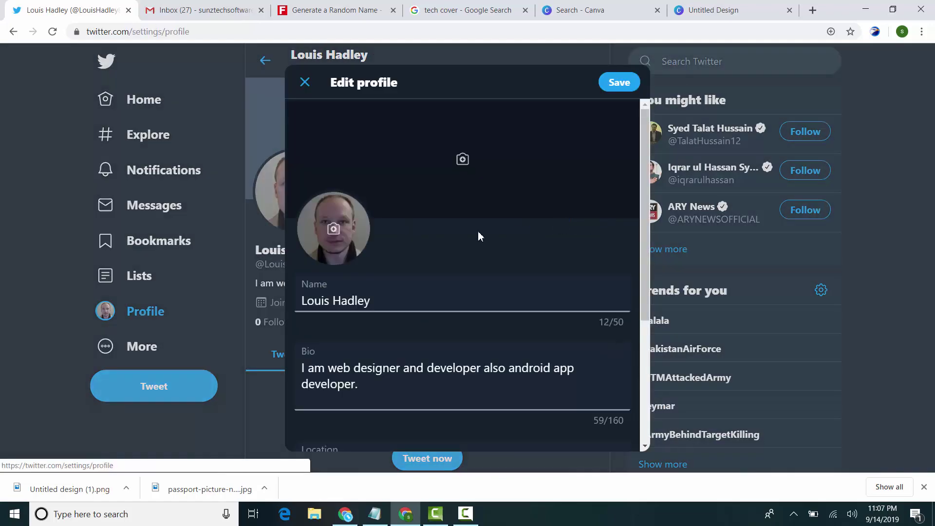
pyautogui.moveTo(69, 482); pyautogui.dragTo(493, 126)
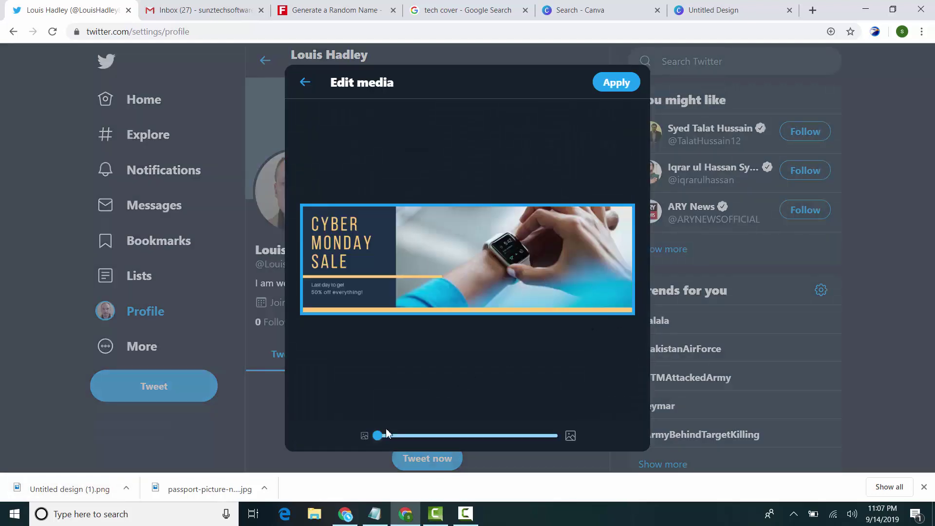
pyautogui.moveTo(388, 439)
pyautogui.mouseDown()
pyautogui.moveTo(492, 436)
pyautogui.moveTo(376, 437)
pyautogui.mouseUp()
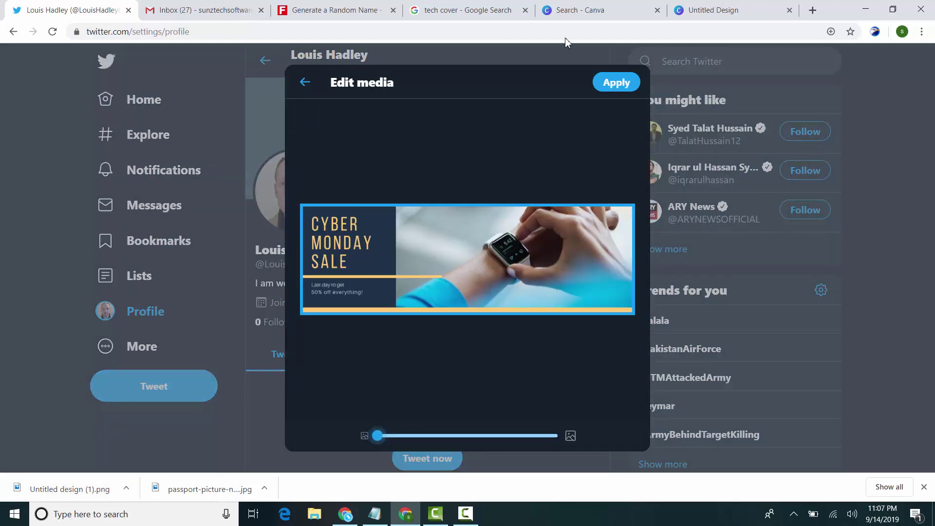
pyautogui.click(623, 91)
pyautogui.click(622, 88)
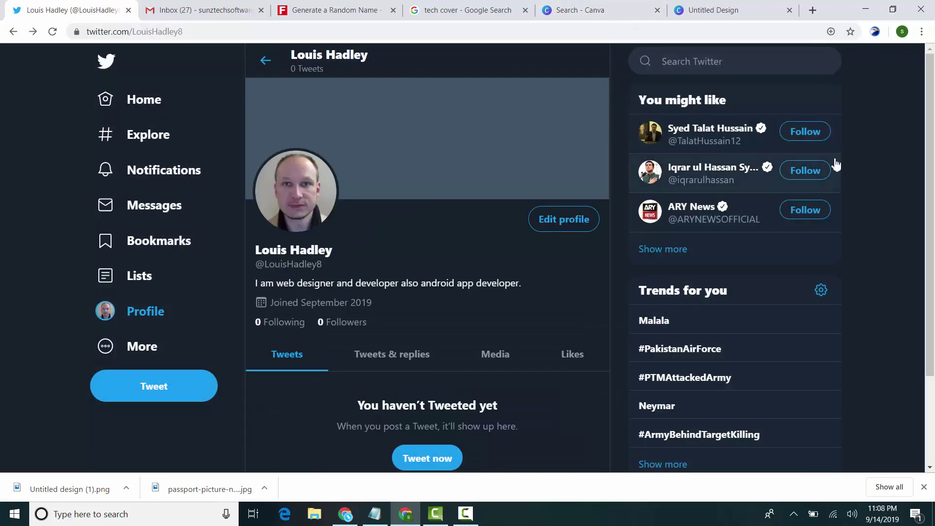
# - Return to the home page and search Twitter for "technology products"
pyautogui.click(165, 98)
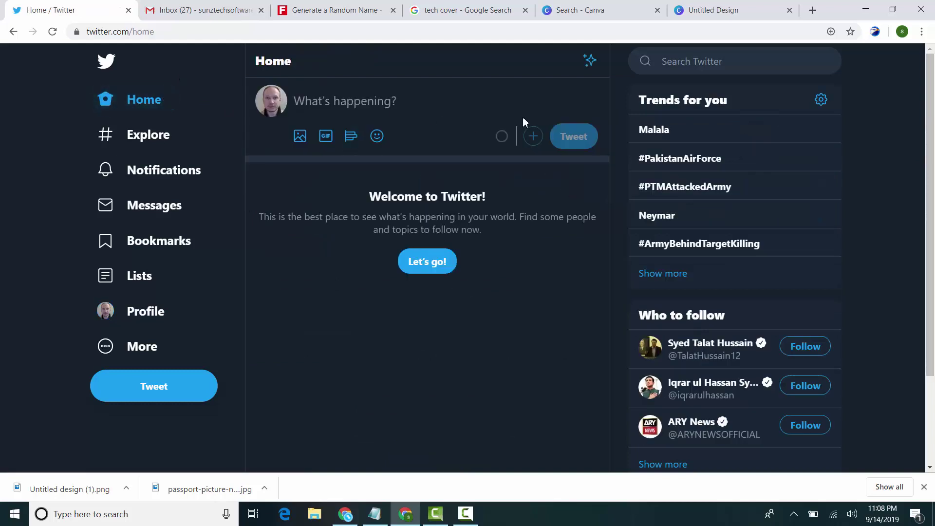
pyautogui.click(724, 59)
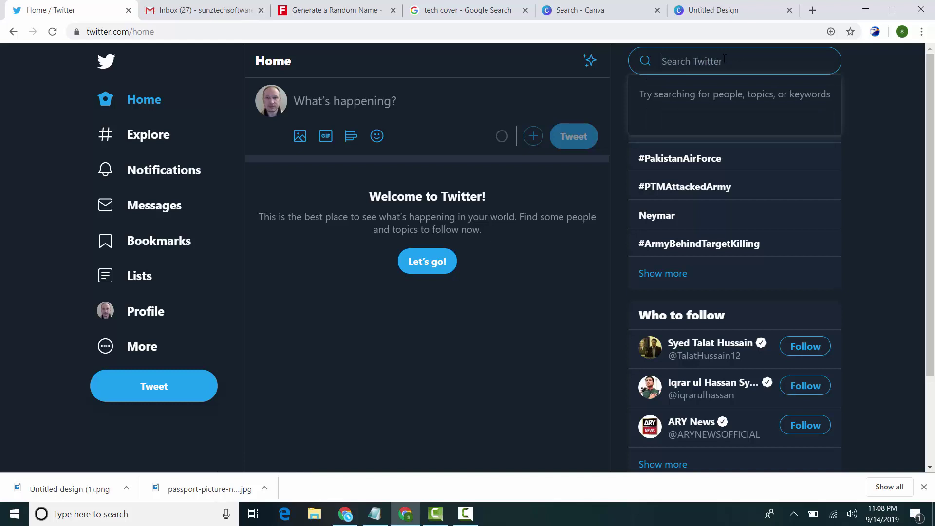
pyautogui.write('techn')
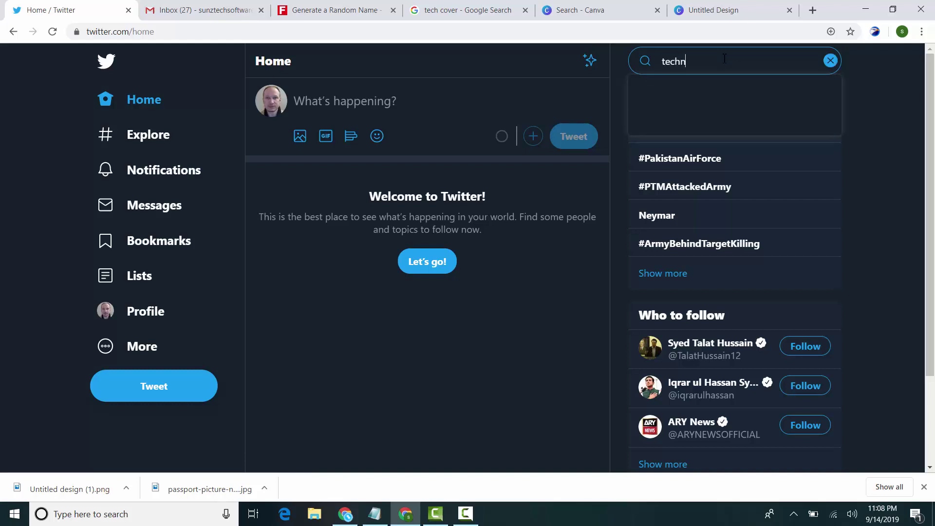
pyautogui.write('ology products')
pyautogui.press('Return')
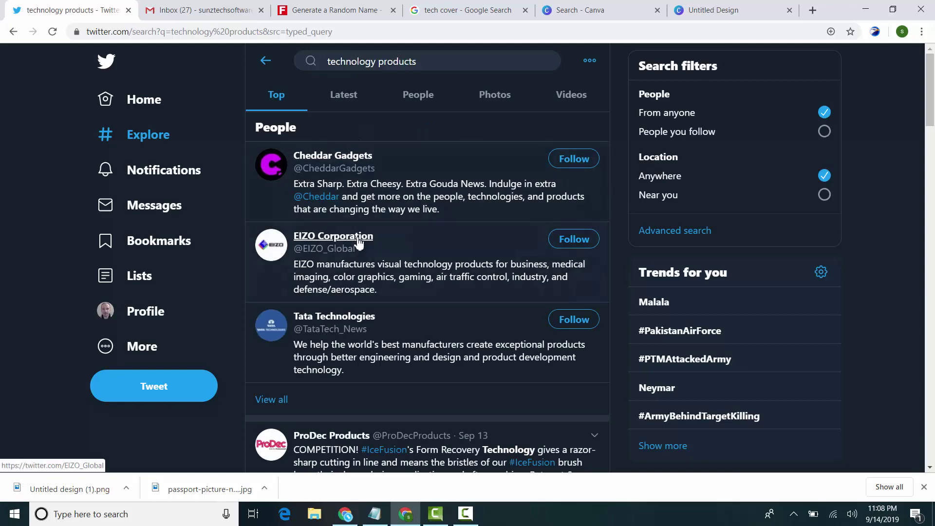
pyautogui.moveTo(934, 99)
pyautogui.mouseDown()
pyautogui.moveTo(934, 253)
pyautogui.moveTo(933, 114)
pyautogui.mouseUp()
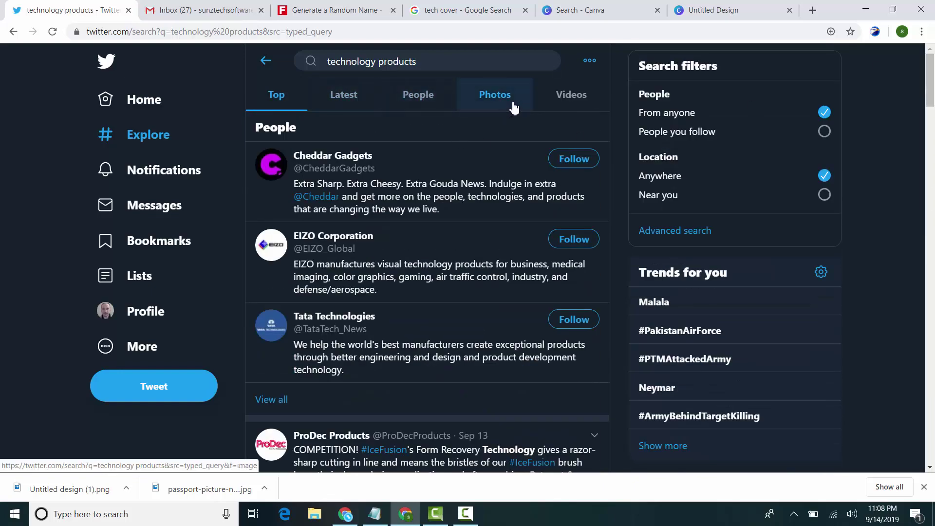
# - Limit the search results to people and open the Tata Technologies profile
pyautogui.click(407, 98)
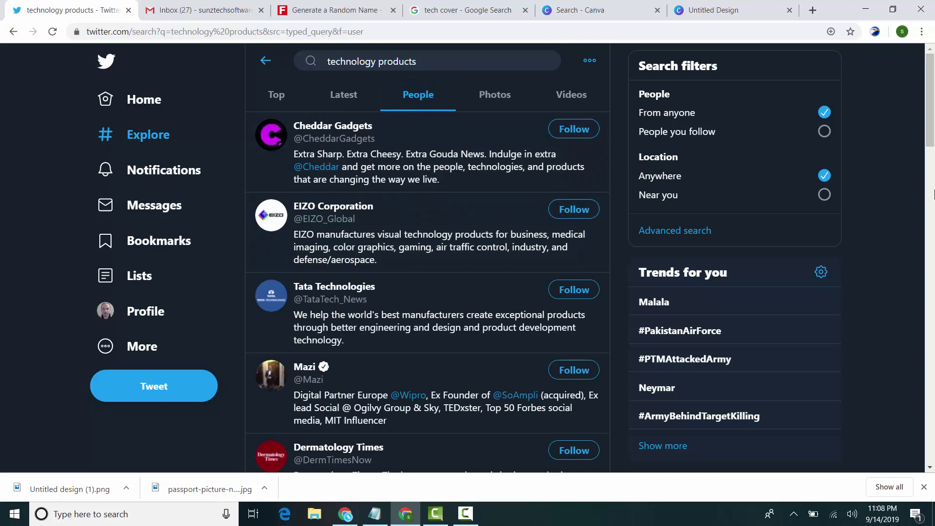
pyautogui.click(933, 194)
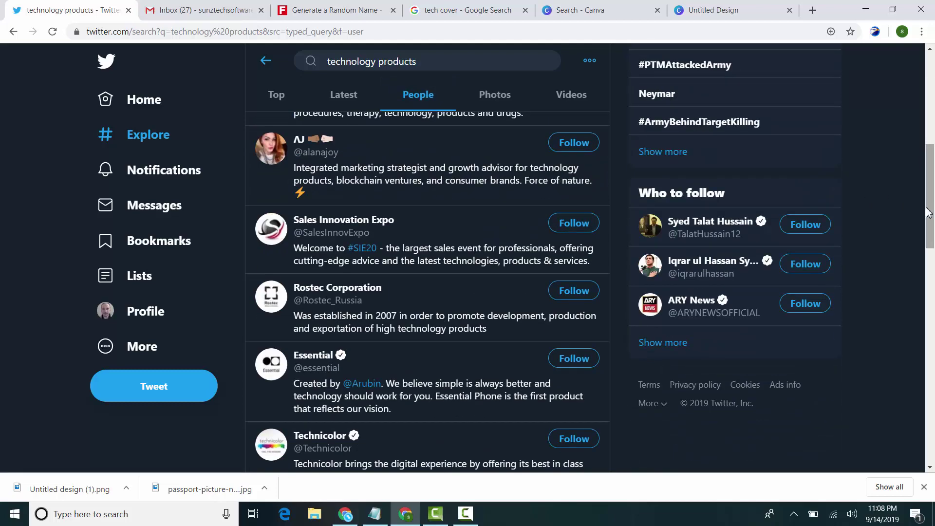
pyautogui.moveTo(927, 209); pyautogui.dragTo(890, 80)
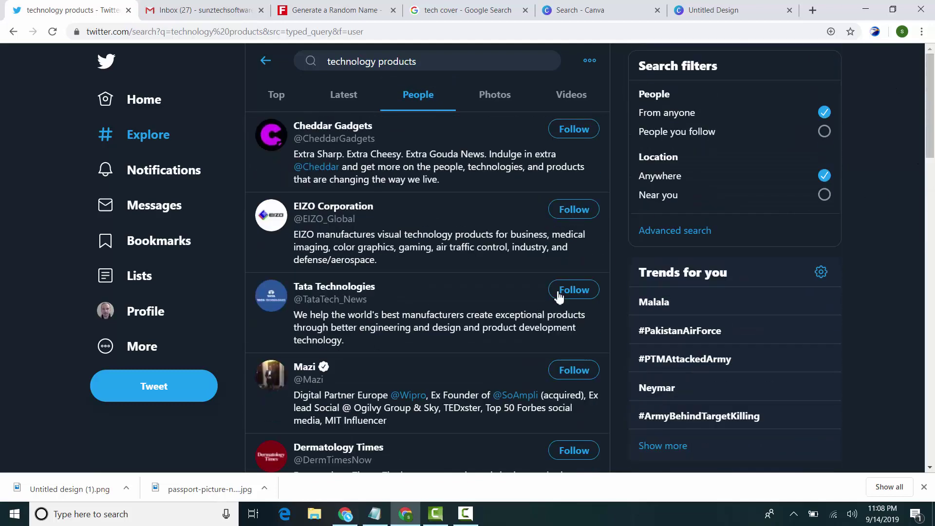
pyautogui.moveTo(349, 297)
pyautogui.click(331, 296)
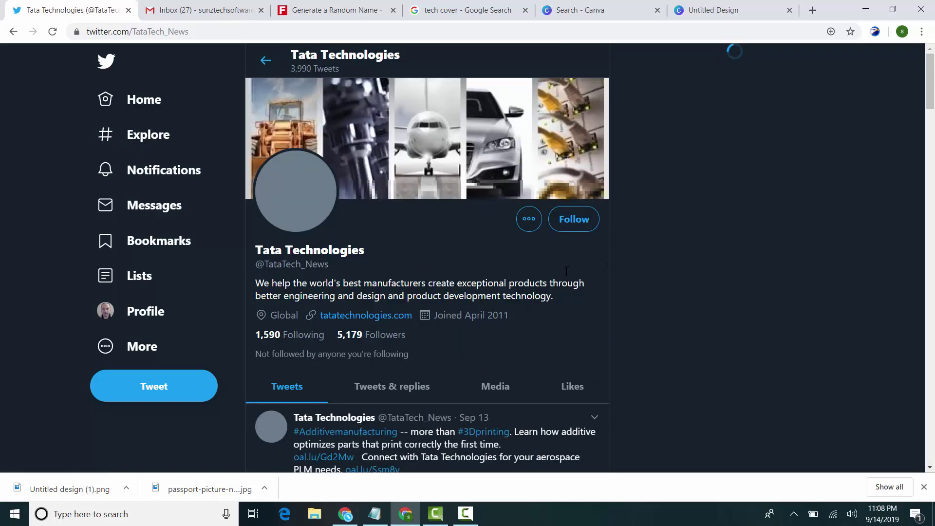
# - Open Tata Technologies' followers list and look through the accounts in it
pyautogui.click(380, 339)
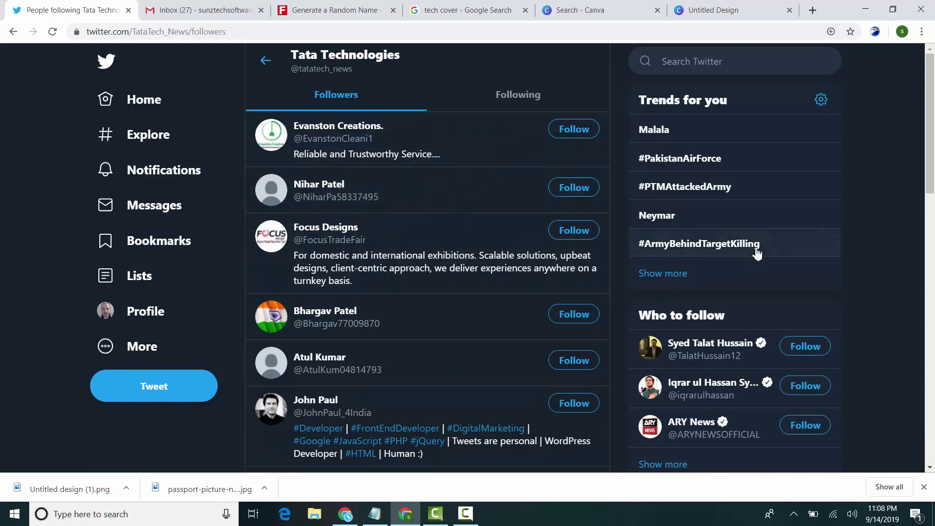
pyautogui.click(504, 111)
pyautogui.click(340, 109)
pyautogui.moveTo(933, 103); pyautogui.dragTo(910, 146)
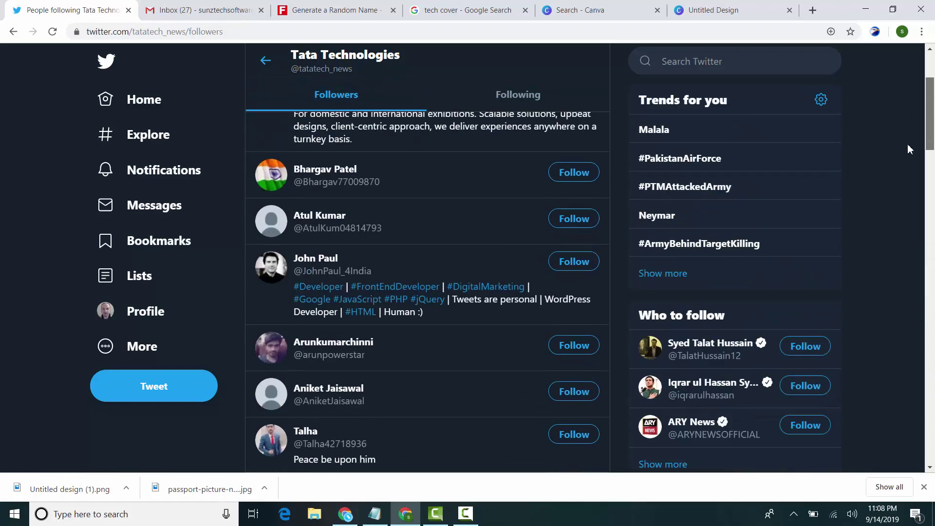
pyautogui.scroll(3, 571, 168)
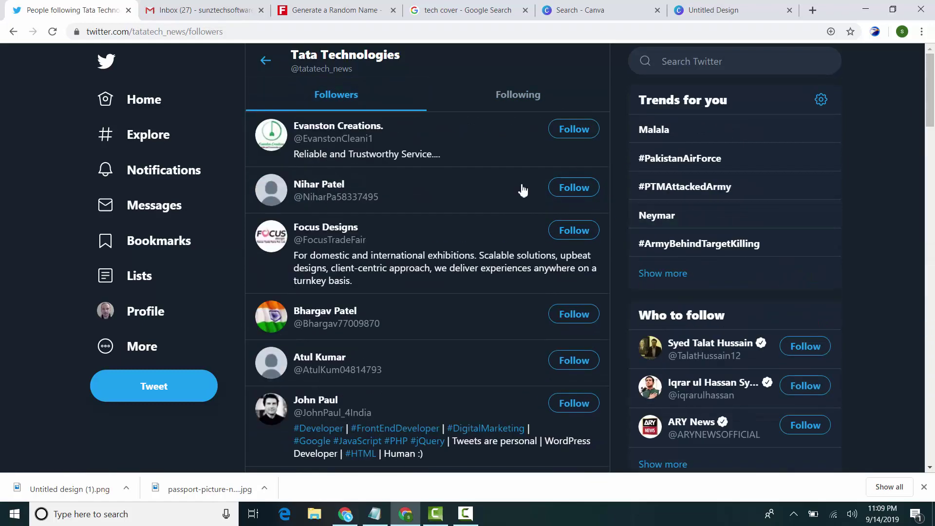
# - Follow the first six accounts in Tata Technologies' followers list
pyautogui.click(584, 134)
pyautogui.click(571, 193)
pyautogui.click(572, 231)
pyautogui.click(570, 315)
pyautogui.click(575, 366)
pyautogui.click(568, 405)
# - Follow the next five accounts further down the followers list
pyautogui.scroll(-4, 617, 246)
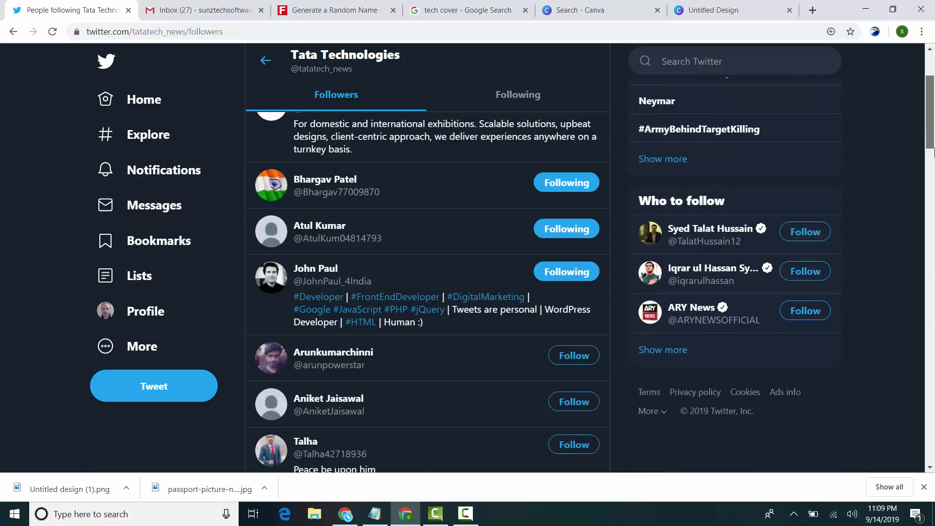
pyautogui.click(579, 267)
pyautogui.click(580, 313)
pyautogui.click(579, 354)
pyautogui.click(581, 410)
pyautogui.click(573, 460)
pyautogui.scroll(-5, 933, 180)
pyautogui.scroll(10, 933, 180)
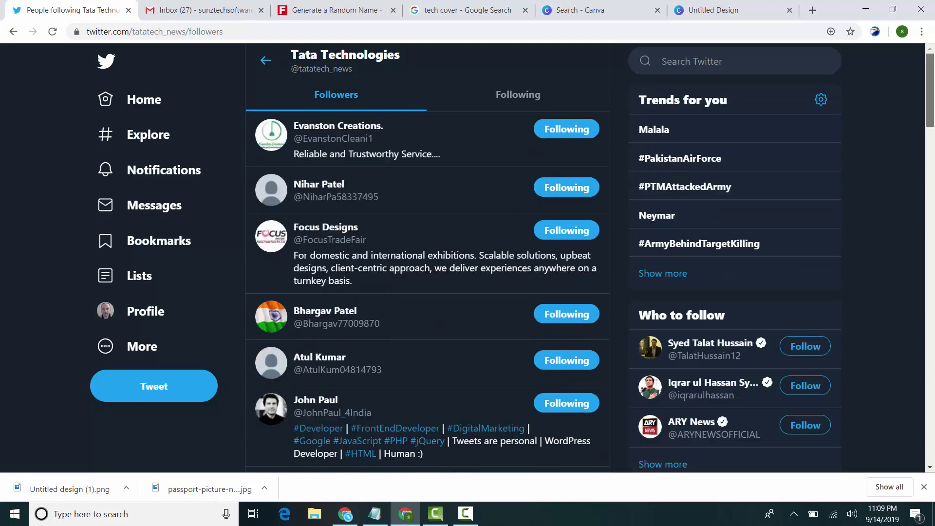
# - Return to the home page and look through the tweets from the followed accounts
pyautogui.click(145, 101)
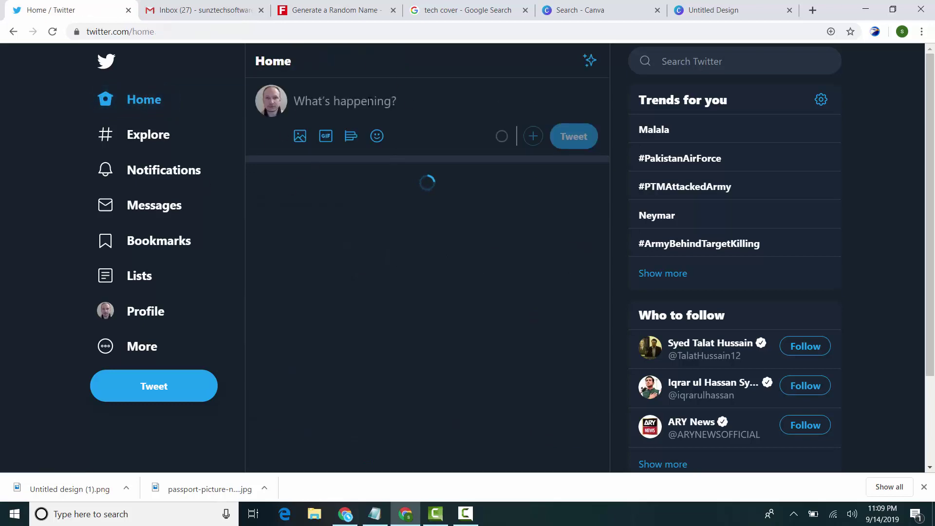
pyautogui.click(191, 6)
pyautogui.click(71, 5)
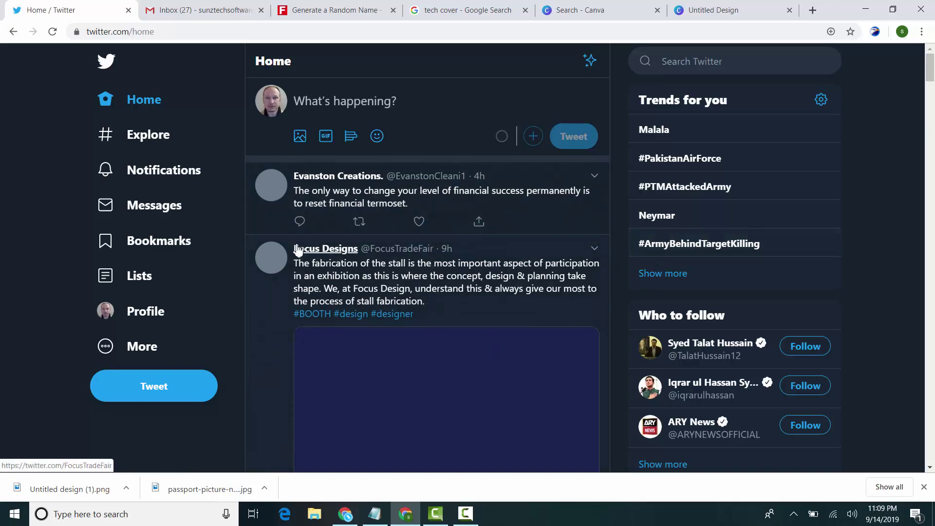
pyautogui.click(933, 119)
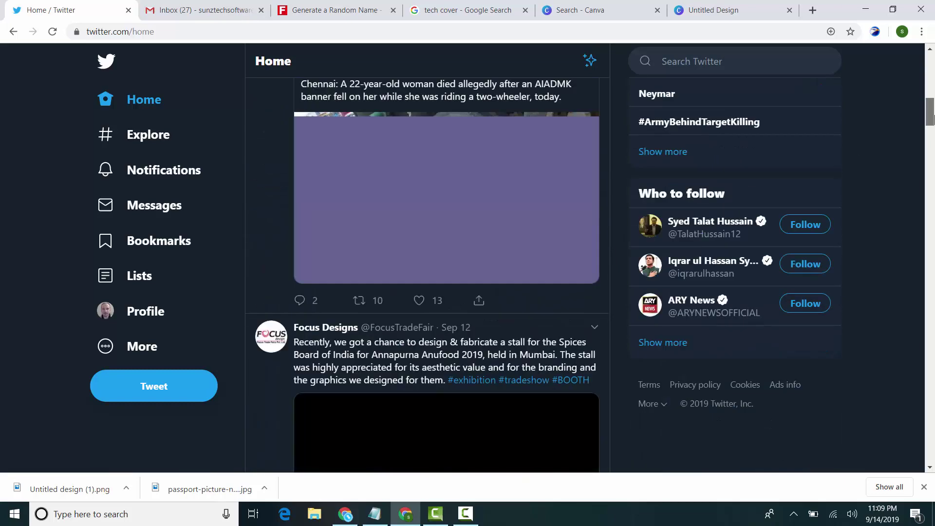
pyautogui.scroll(-20, 933, 120)
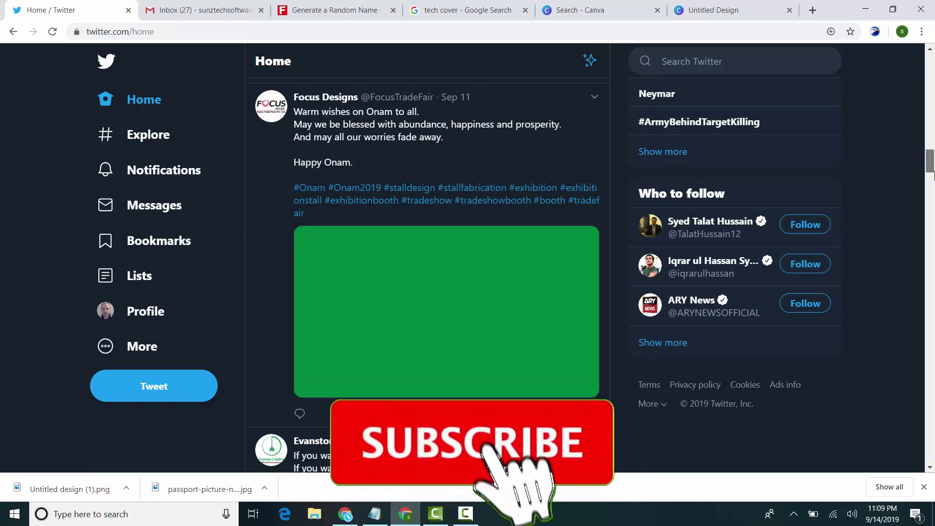
pyautogui.scroll(20, 427, 243)
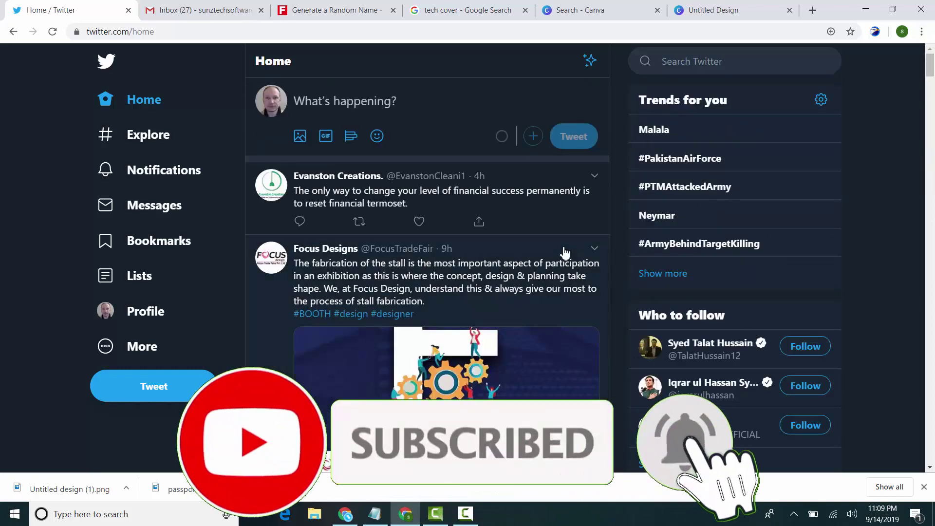
# - Search Twitter for "smart watches"
pyautogui.click(709, 69)
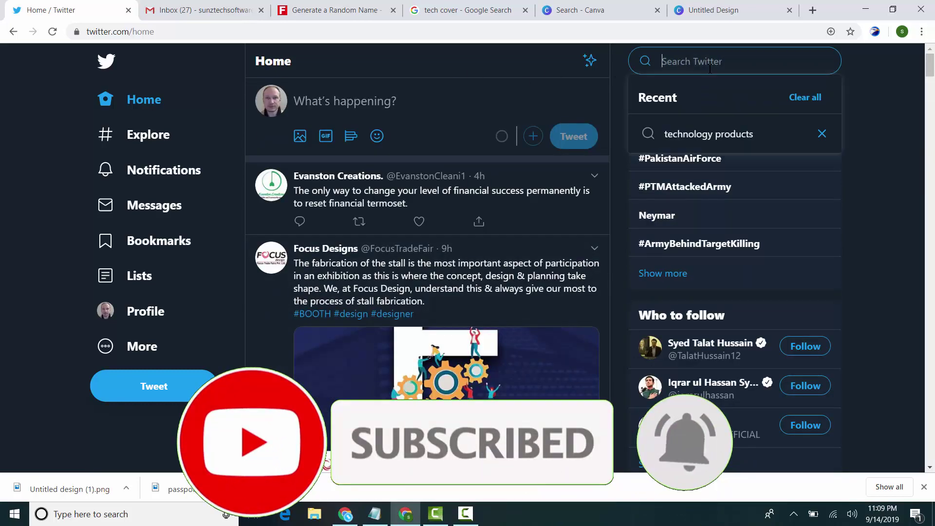
pyautogui.write('smart w')
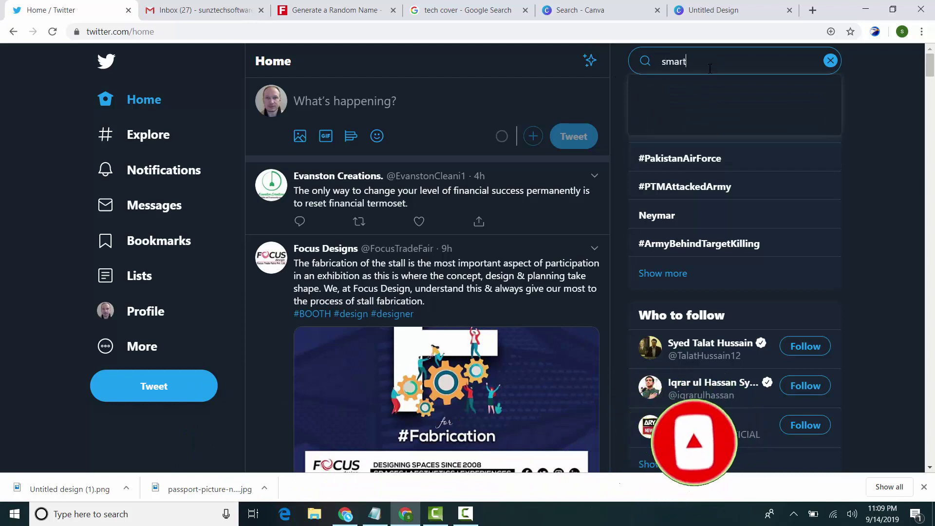
pyautogui.press('Return')
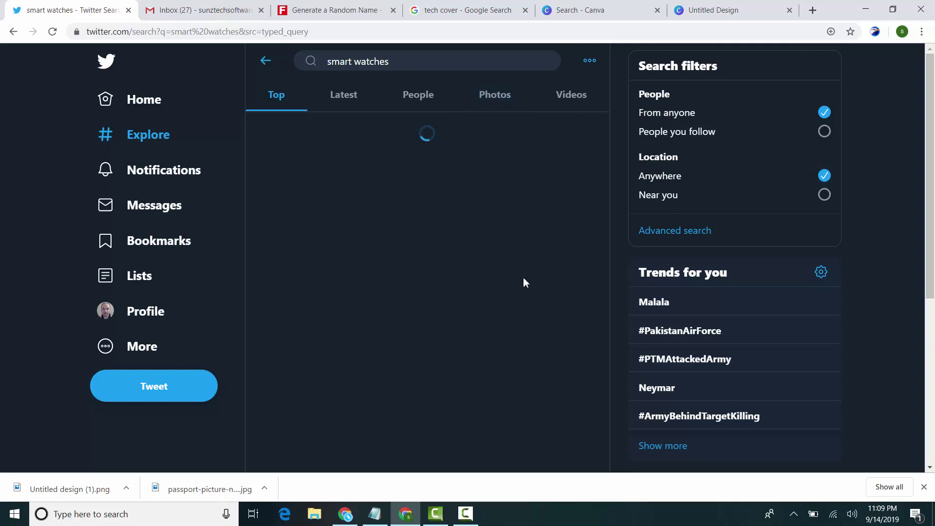
# - Close the two Canva tabs with the untitled design and the Twitter Header template search
pyautogui.click(717, 12)
pyautogui.click(789, 10)
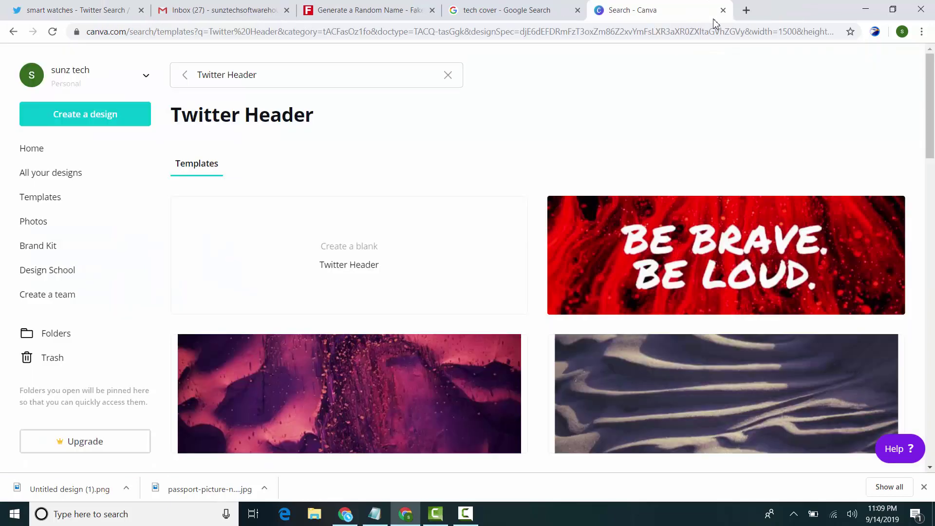
pyautogui.click(723, 11)
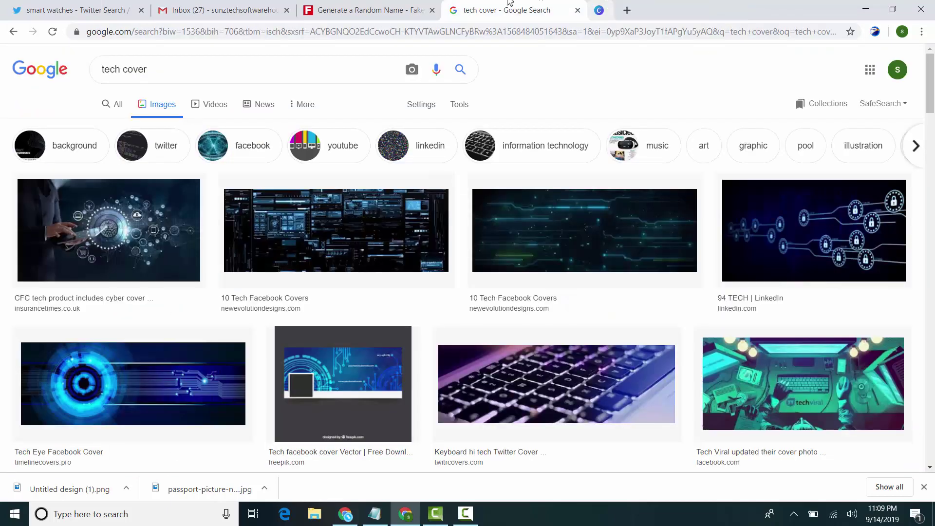
# - Return to the smart watches search results and open the SmartWatch Zone and SmartWatch HQ profiles in separate new tabs
pyautogui.click(165, 6)
pyautogui.click(87, 9)
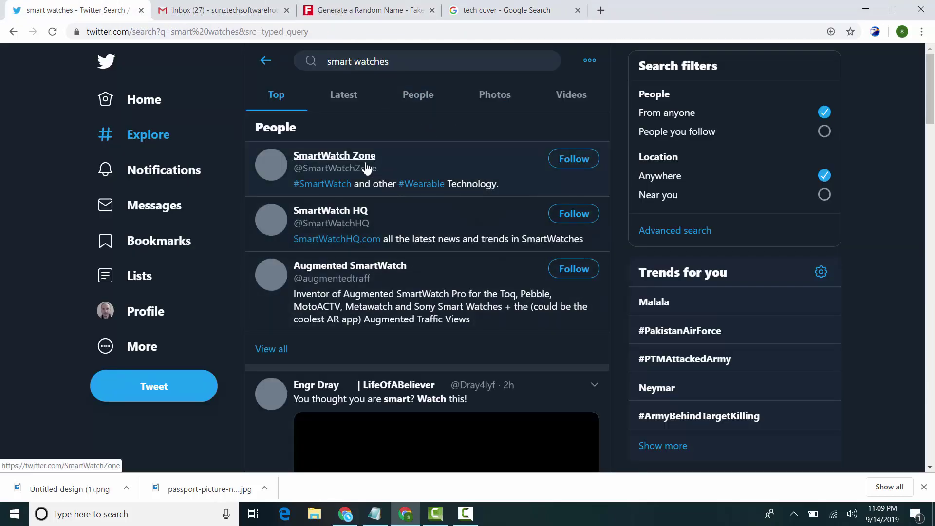
pyautogui.moveTo(367, 168)
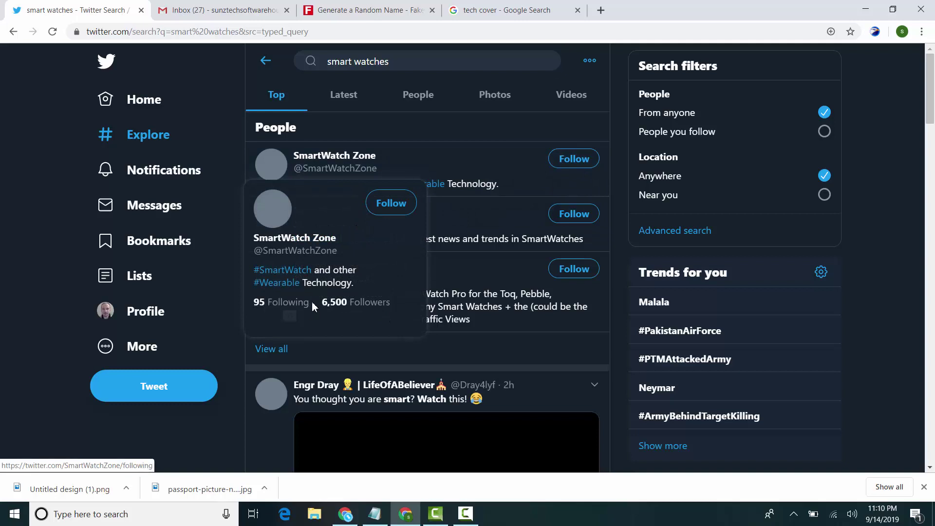
pyautogui.rightClick(336, 158)
pyautogui.click(352, 169)
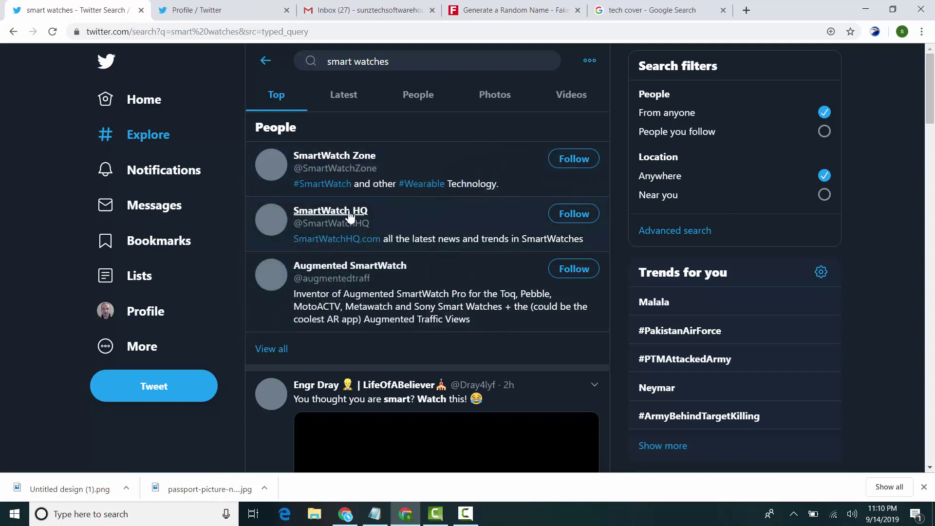
pyautogui.rightClick(350, 214)
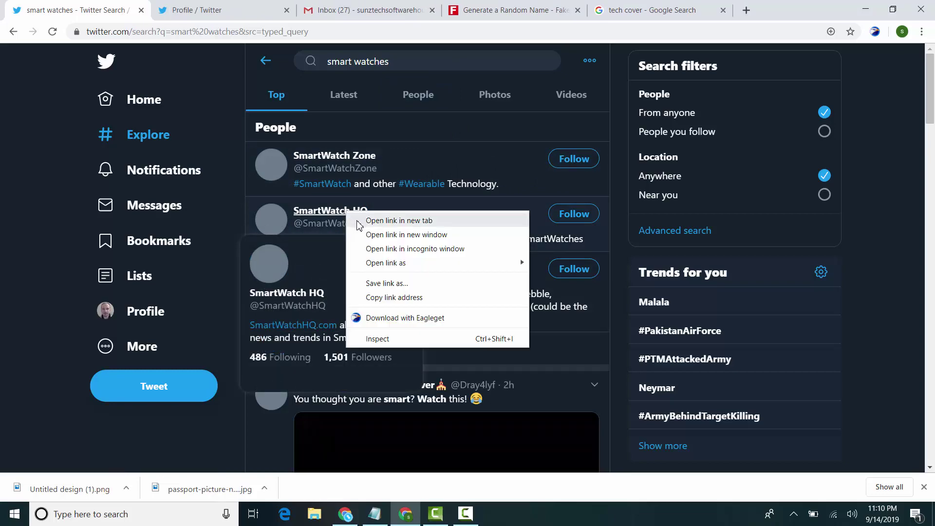
pyautogui.click(357, 222)
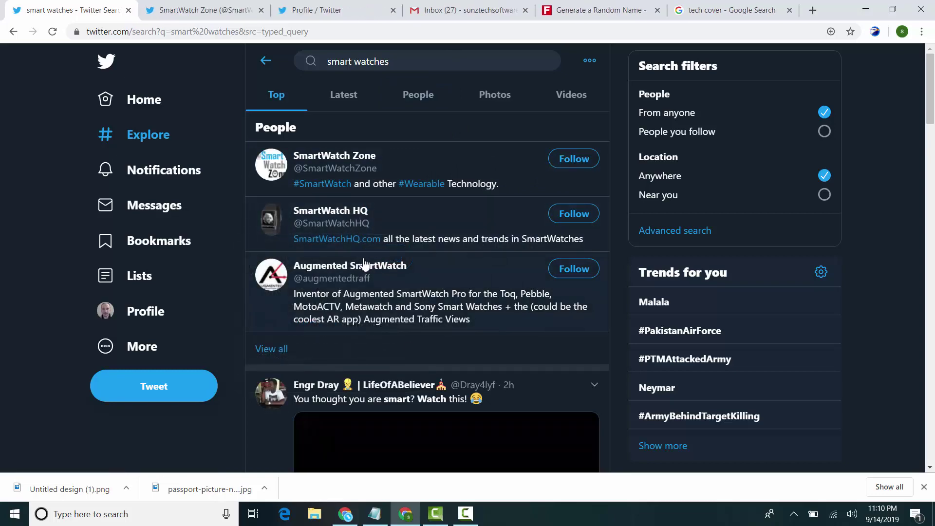
# - Look through the tweets in the results and search Twitter for "best smart watches"
pyautogui.scroll(-8, 934, 204)
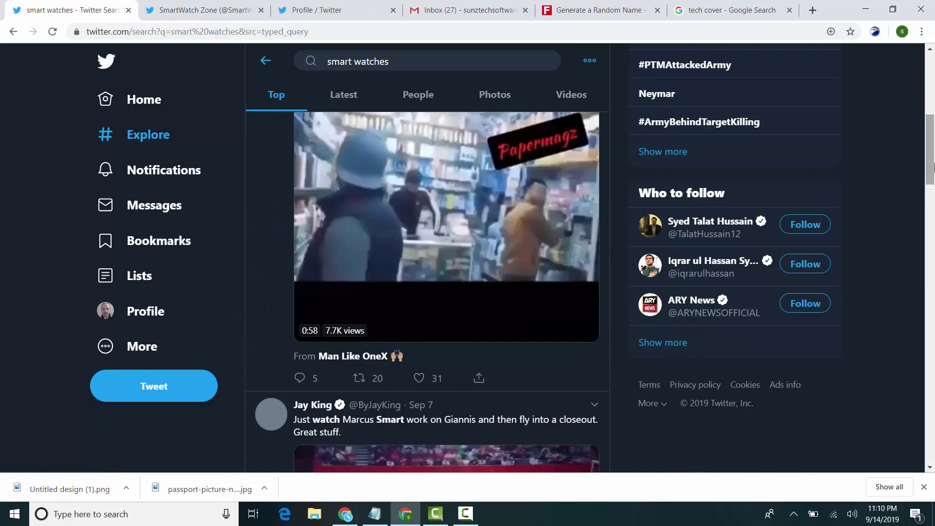
pyautogui.scroll(-10, 934, 203)
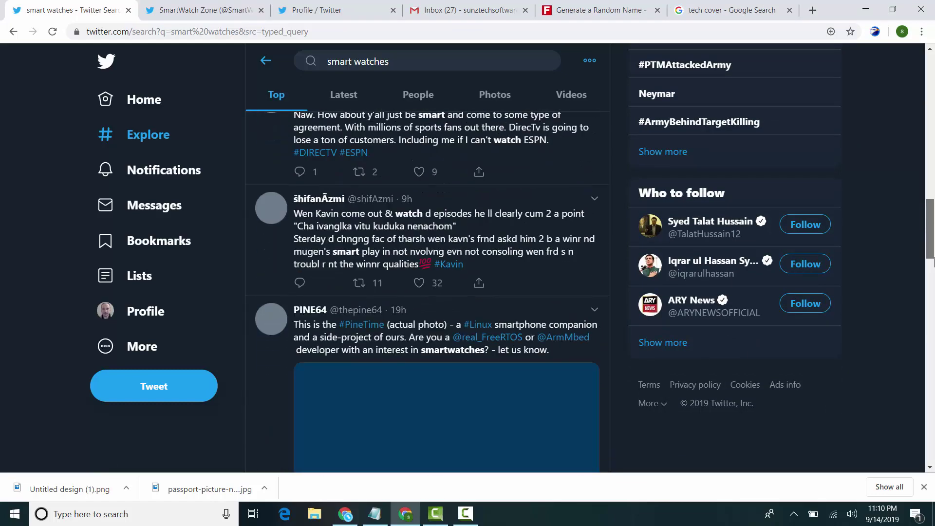
pyautogui.scroll(18, 934, 267)
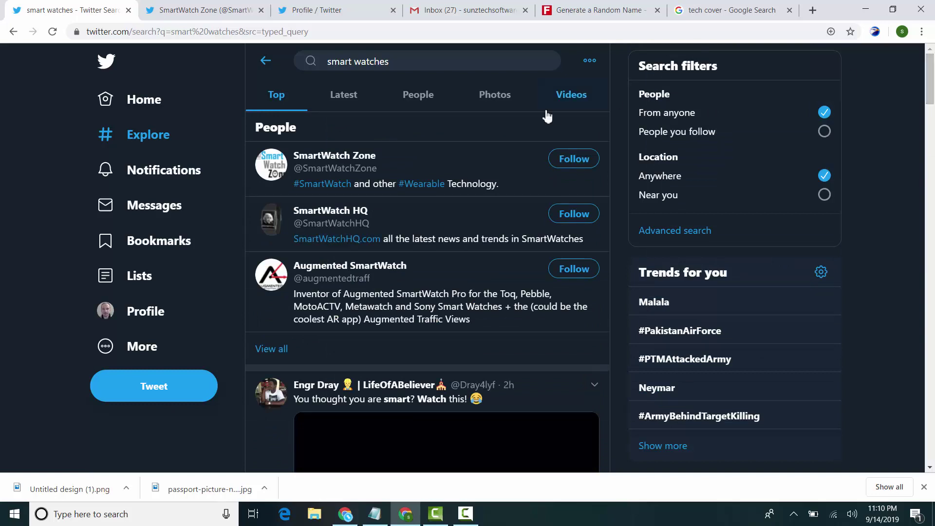
pyautogui.tripleClick(410, 59)
pyautogui.write('best smart watches')
pyautogui.press('Return')
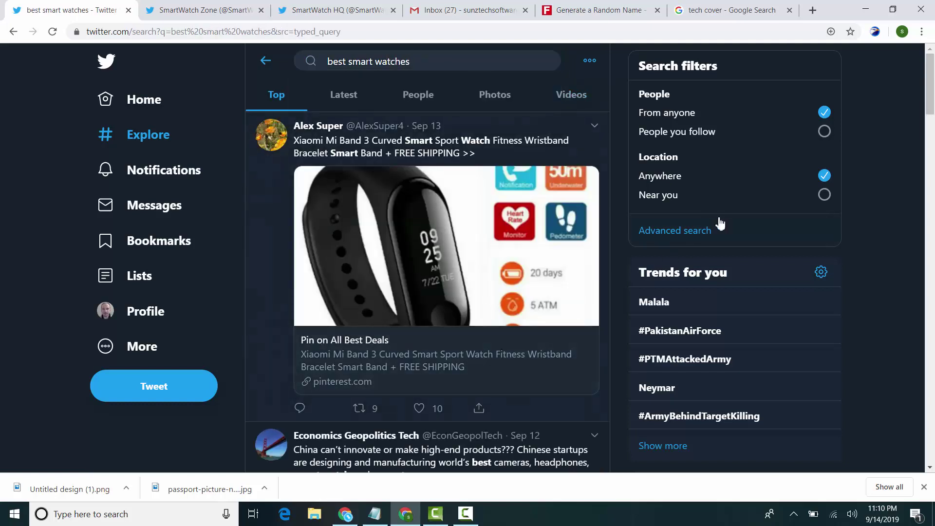
# - Open the followers list of SmartWatch Zone and follow the first three accounts in it
pyautogui.click(204, 9)
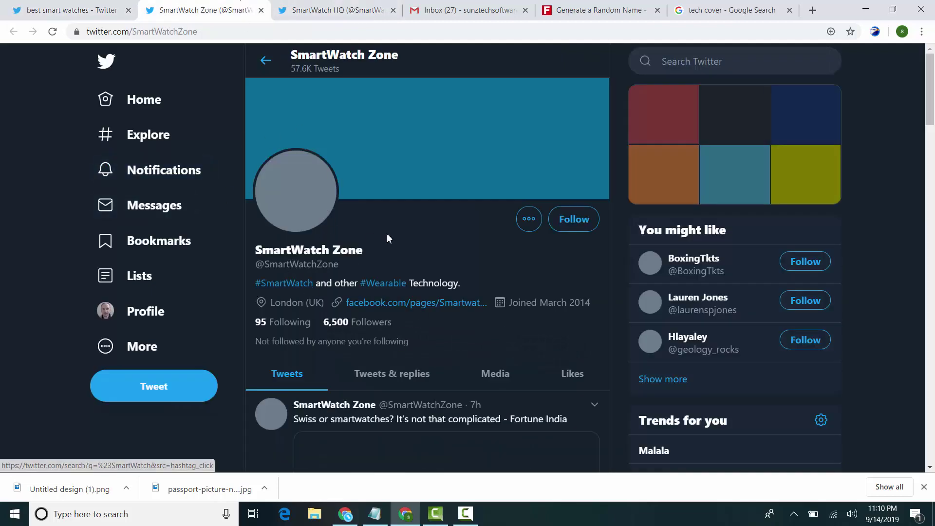
pyautogui.click(321, 6)
pyautogui.click(196, 7)
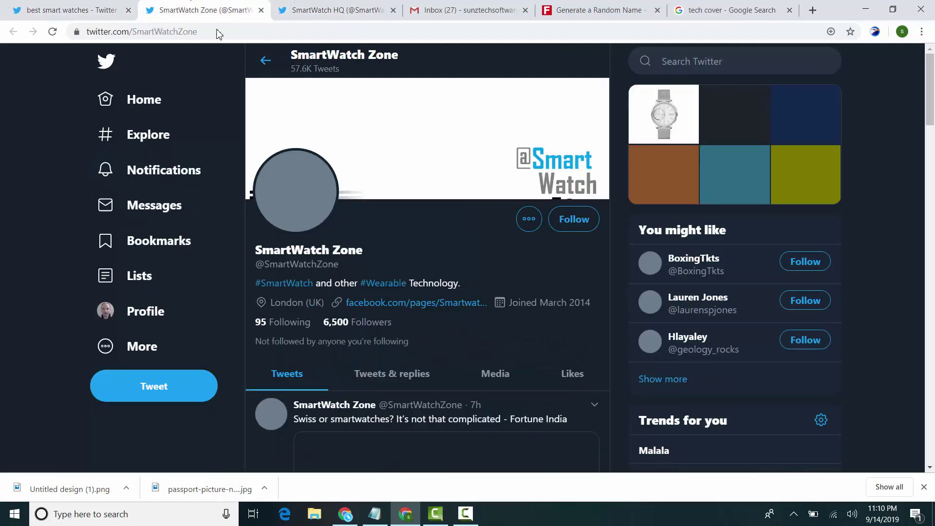
pyautogui.click(335, 322)
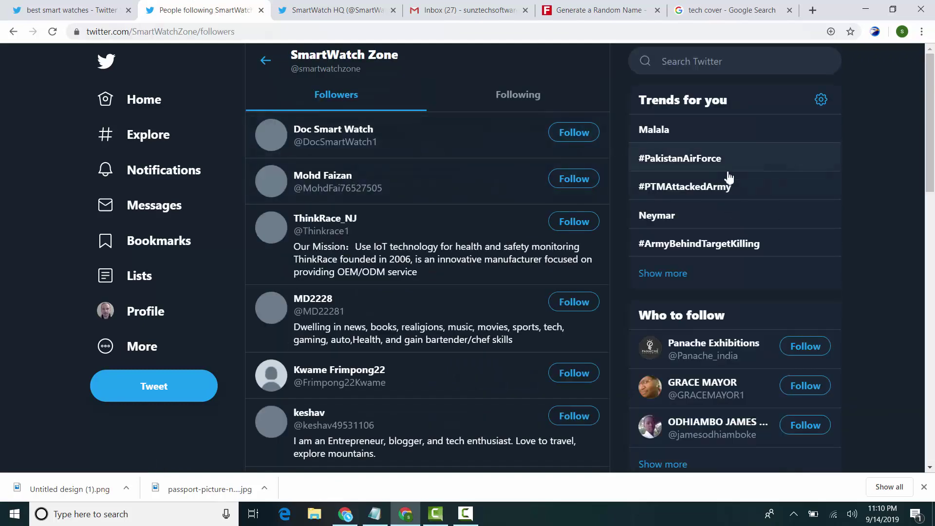
pyautogui.click(584, 133)
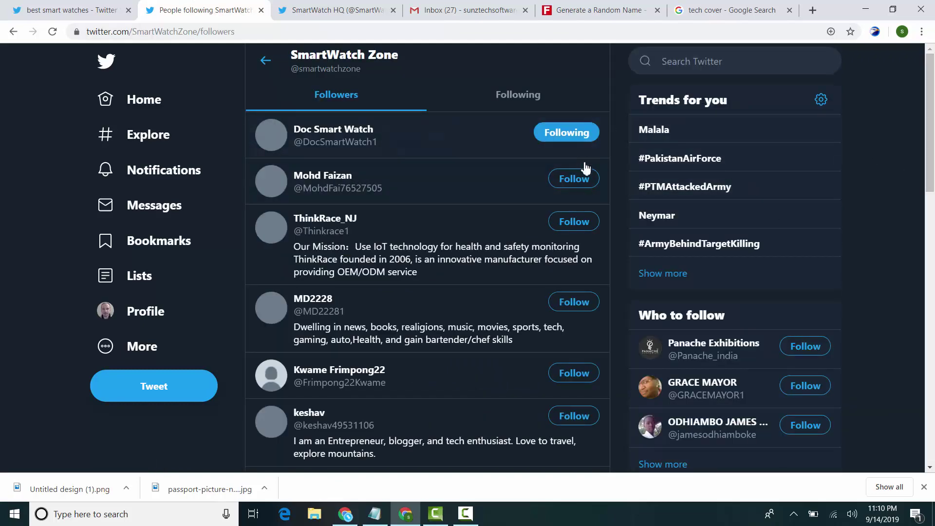
pyautogui.click(584, 181)
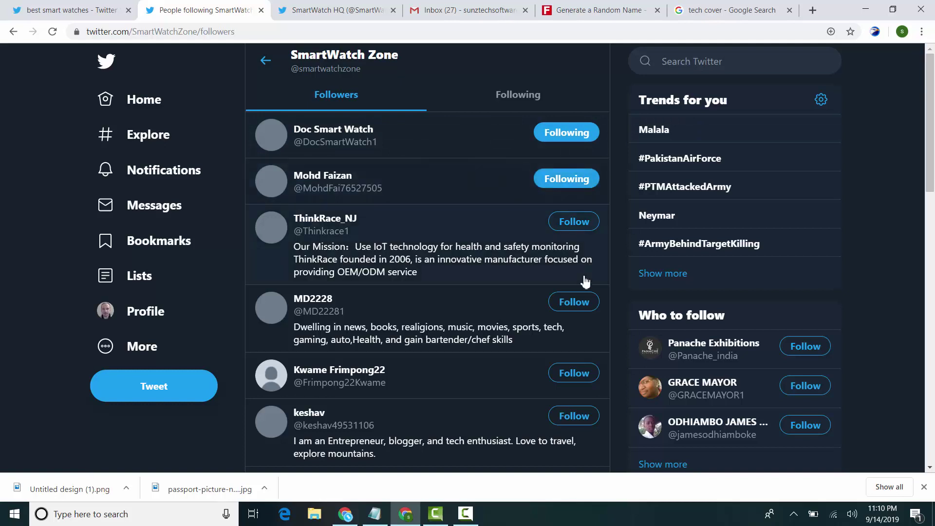
pyautogui.click(577, 222)
pyautogui.click(573, 323)
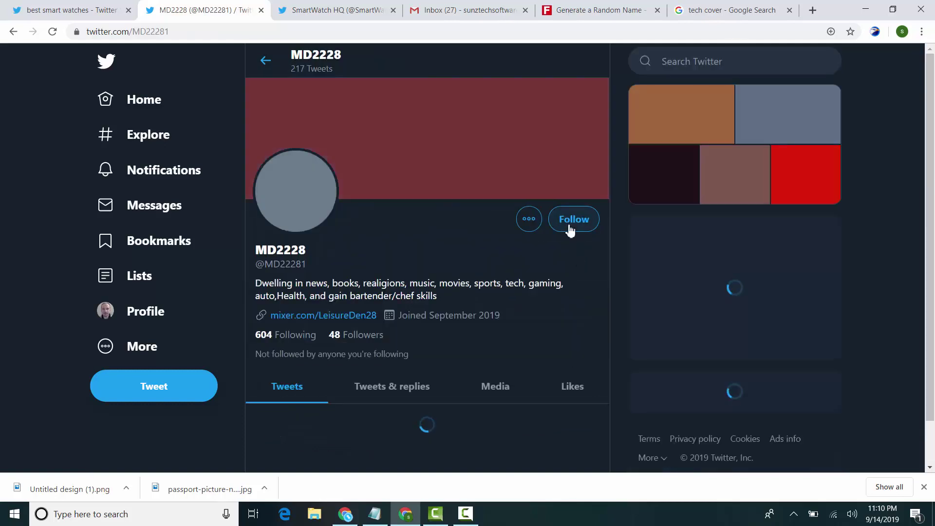
pyautogui.click(570, 229)
pyautogui.click(13, 32)
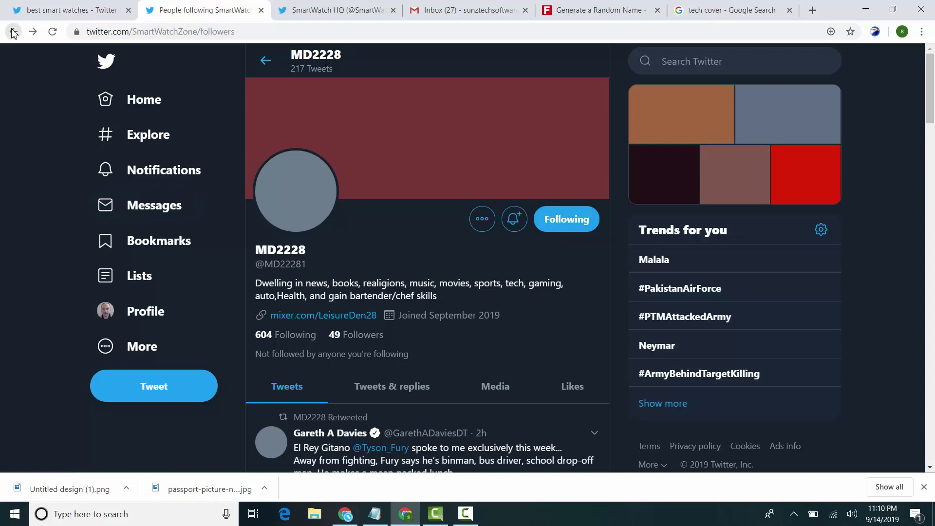
pyautogui.click(569, 374)
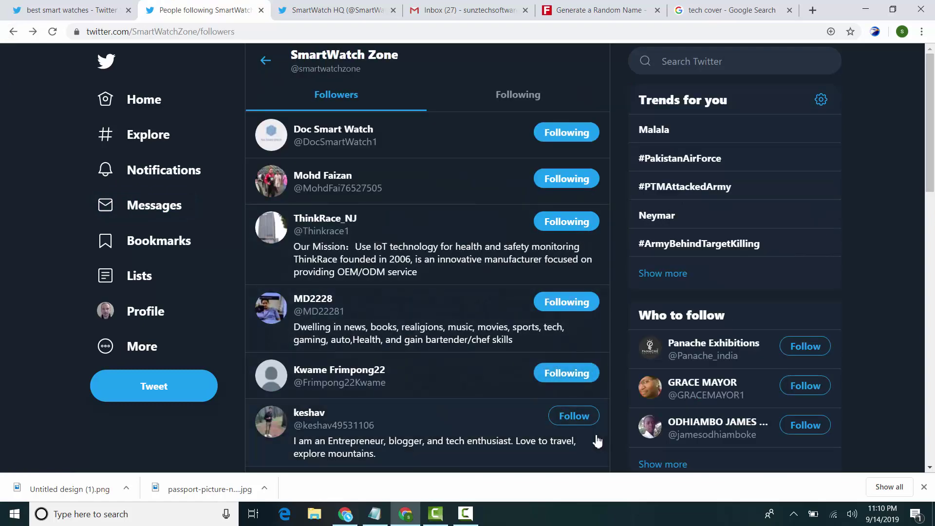
pyautogui.click(582, 416)
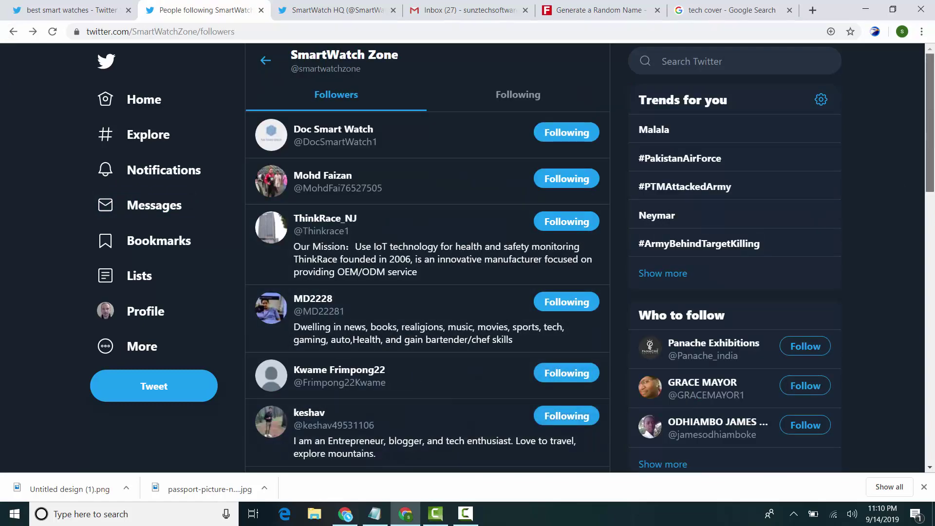
pyautogui.scroll(-5, 575, 209)
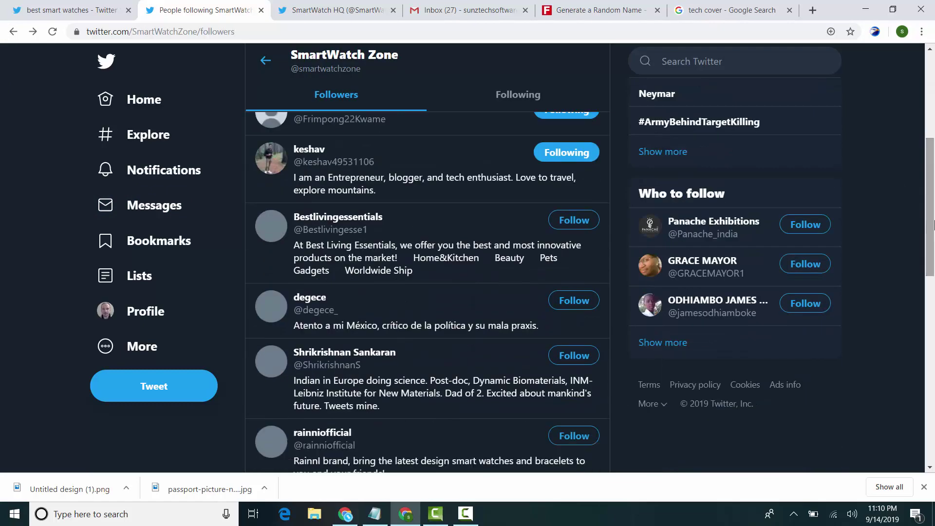
pyautogui.click(580, 219)
pyautogui.click(576, 299)
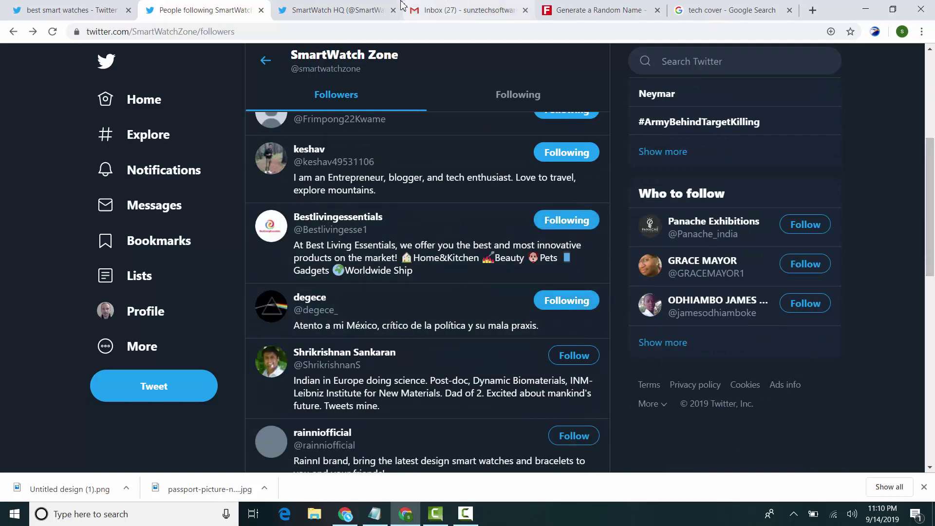
# - Open SmartWatch HQ's followers list and follow the third, fifth and sixth accounts in it
pyautogui.hotkey('ctrl', 'Tab')
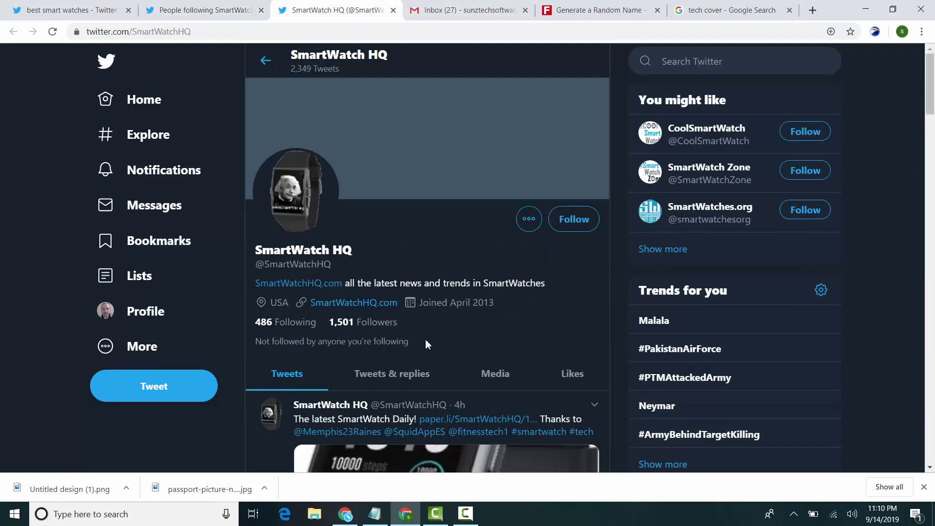
pyautogui.click(360, 323)
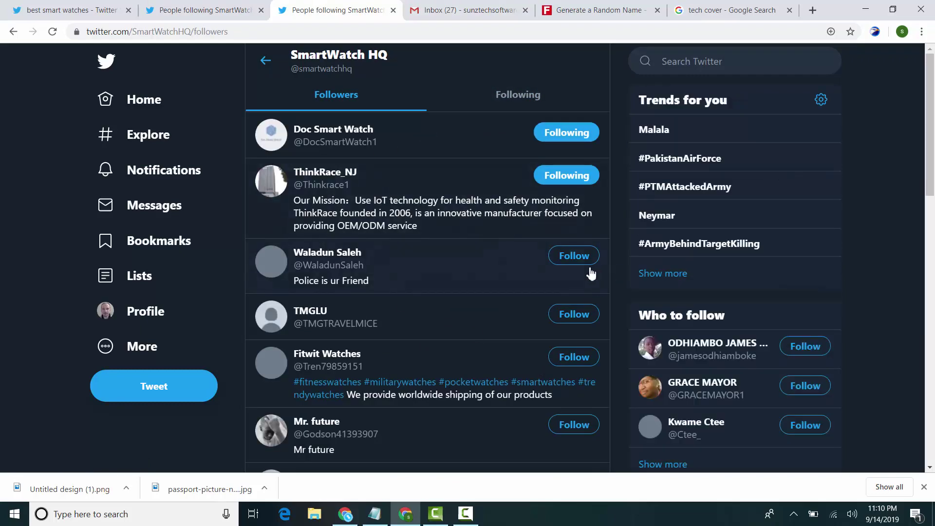
pyautogui.click(573, 256)
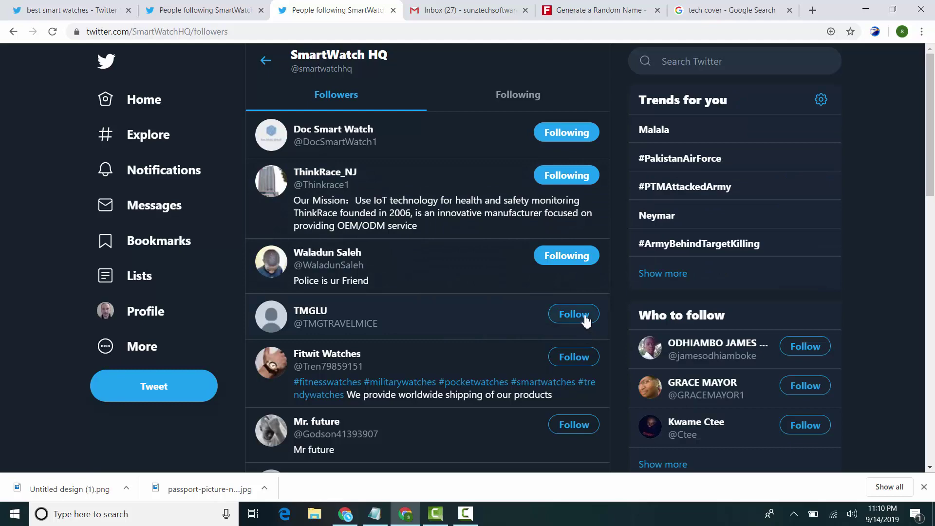
pyautogui.click(582, 365)
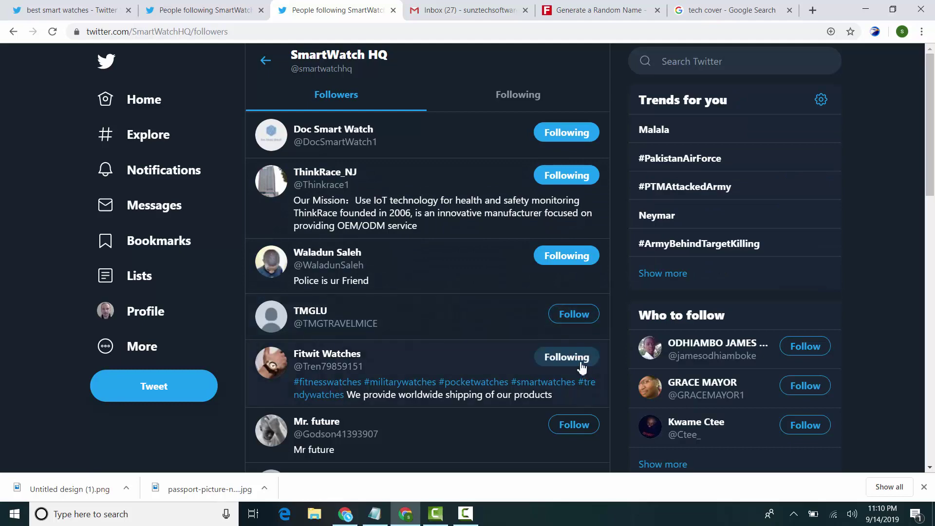
pyautogui.click(573, 427)
pyautogui.moveTo(931, 132); pyautogui.dragTo(933, 179)
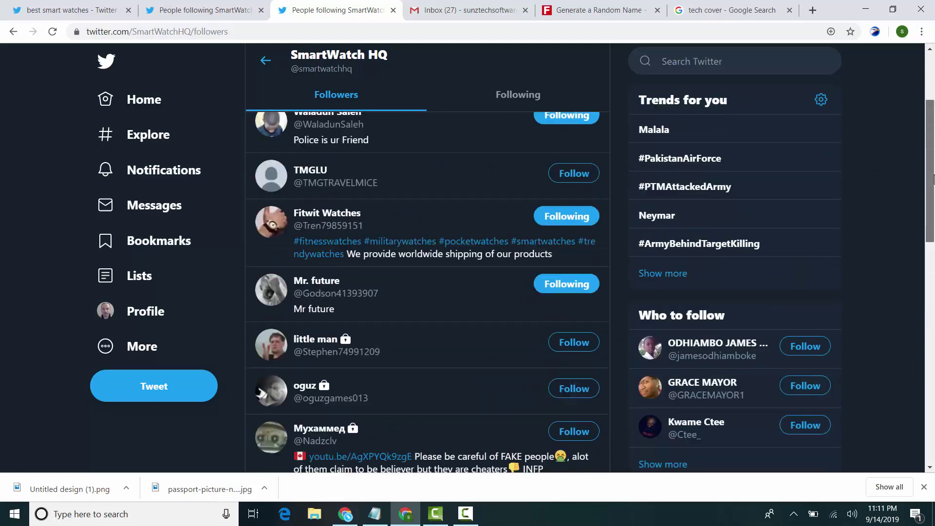
# - Return to the "best smart watches" search and look through its latest tweets
pyautogui.click(228, 6)
pyautogui.click(9, 8)
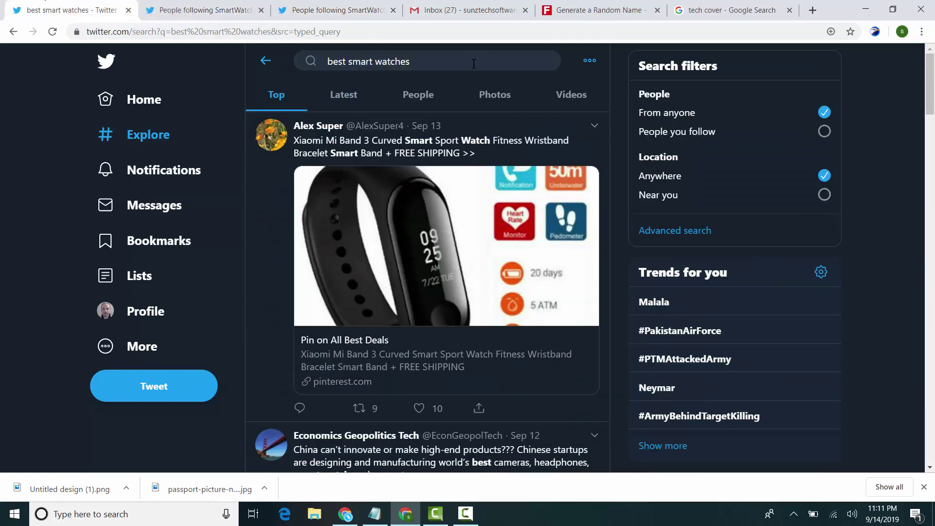
pyautogui.click(362, 96)
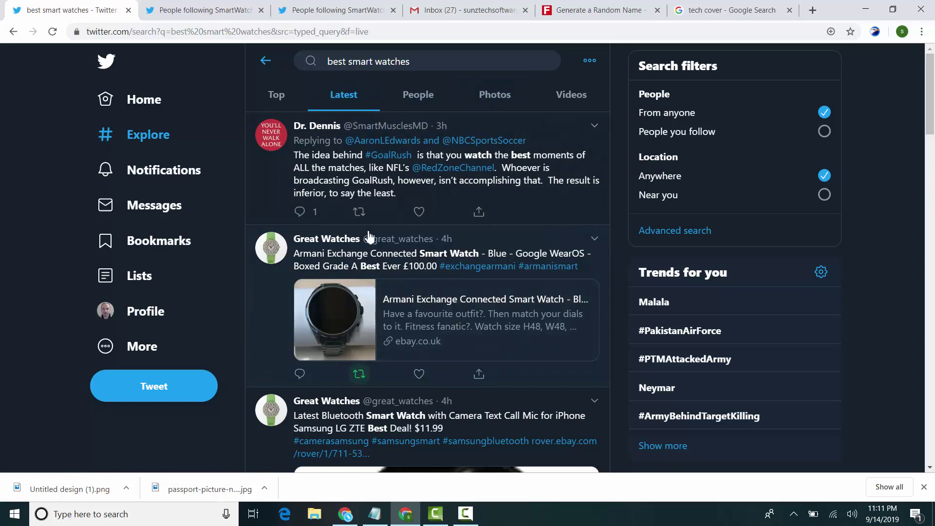
pyautogui.click(311, 212)
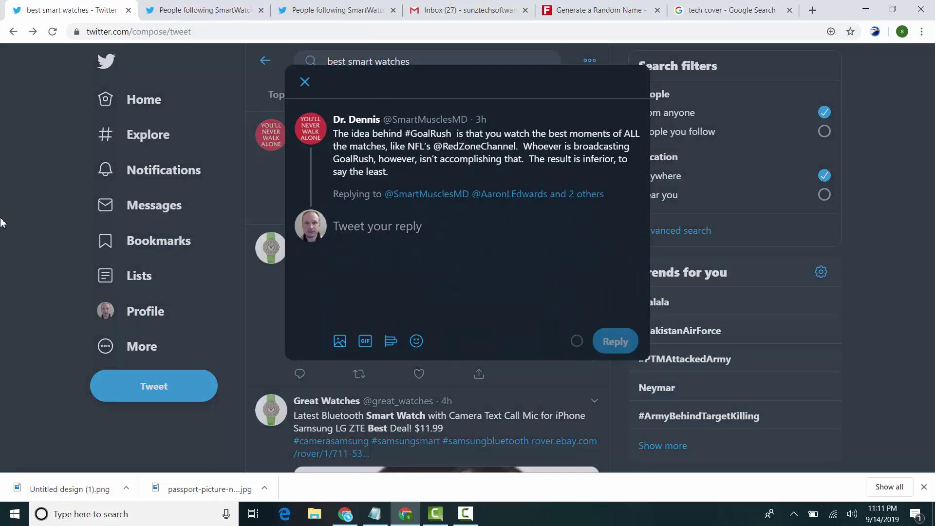
pyautogui.press('Escape')
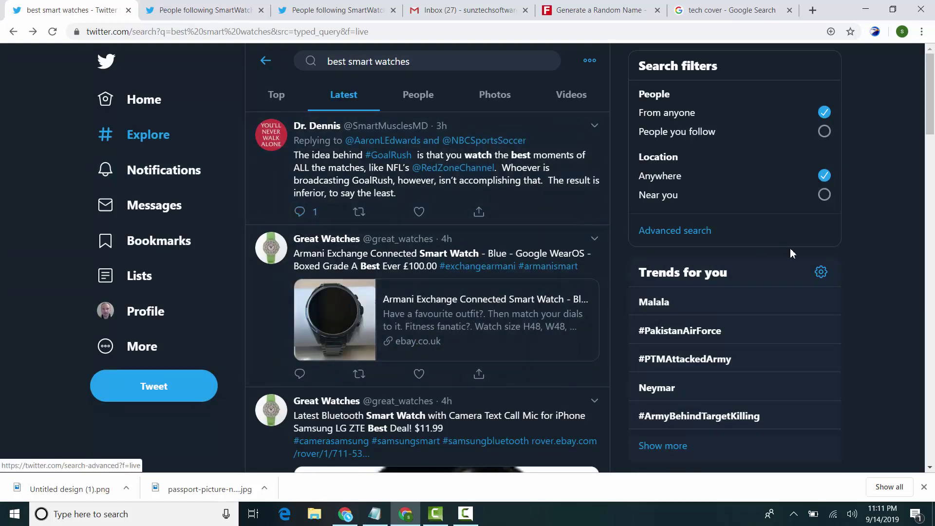
pyautogui.scroll(-10, 933, 185)
pyautogui.moveTo(933, 185); pyautogui.dragTo(933, 91)
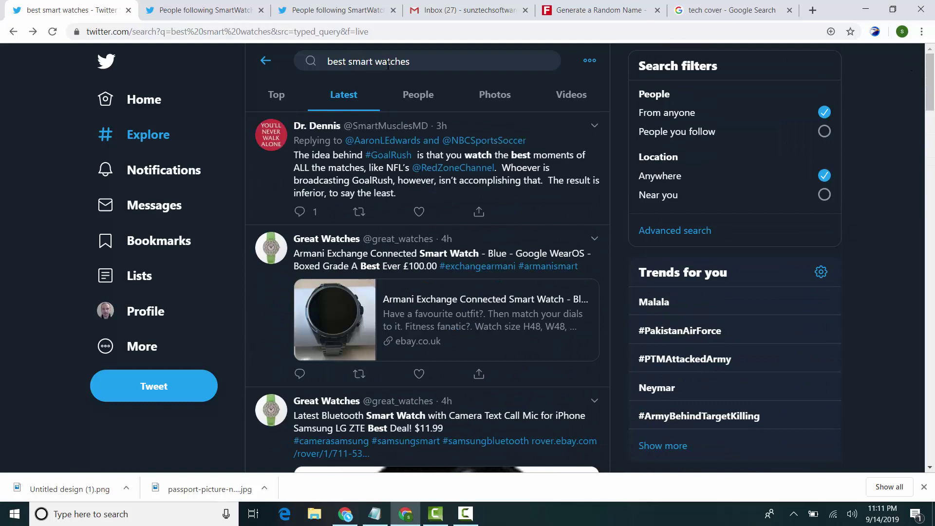
# - Search Twitter for "gadgets"
pyautogui.tripleClick(409, 61)
pyautogui.write('gadgets')
pyautogui.press('Return')
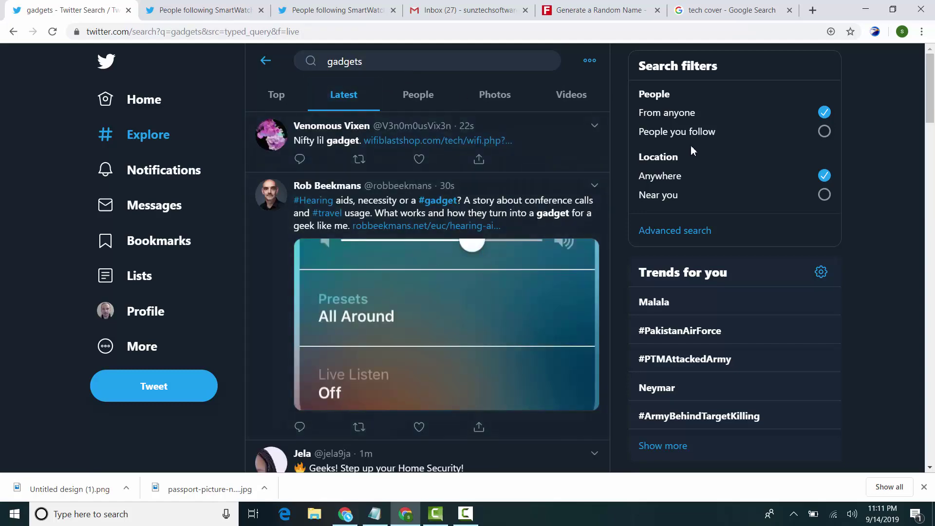
# - Open the TopGadgets profile from the latest gadget tweets and look through its product posts
pyautogui.moveTo(931, 113); pyautogui.dragTo(933, 224)
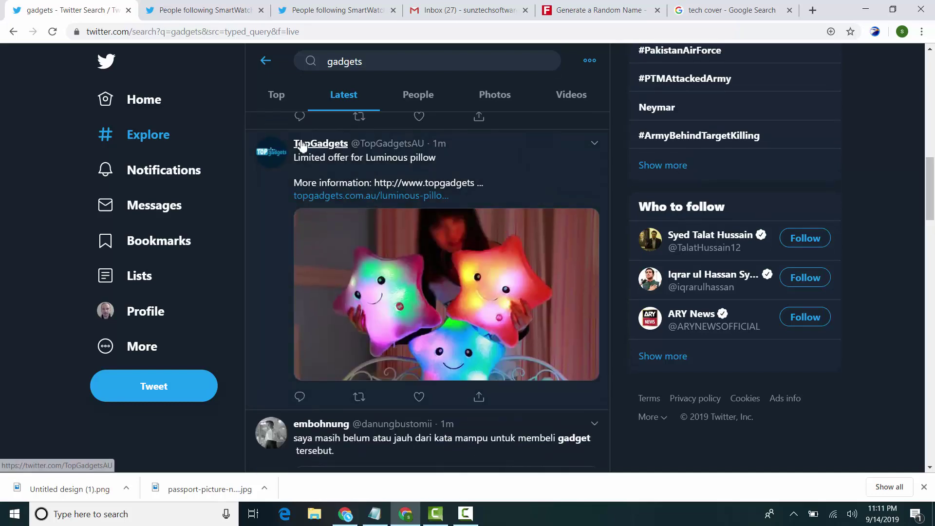
pyautogui.click(303, 146)
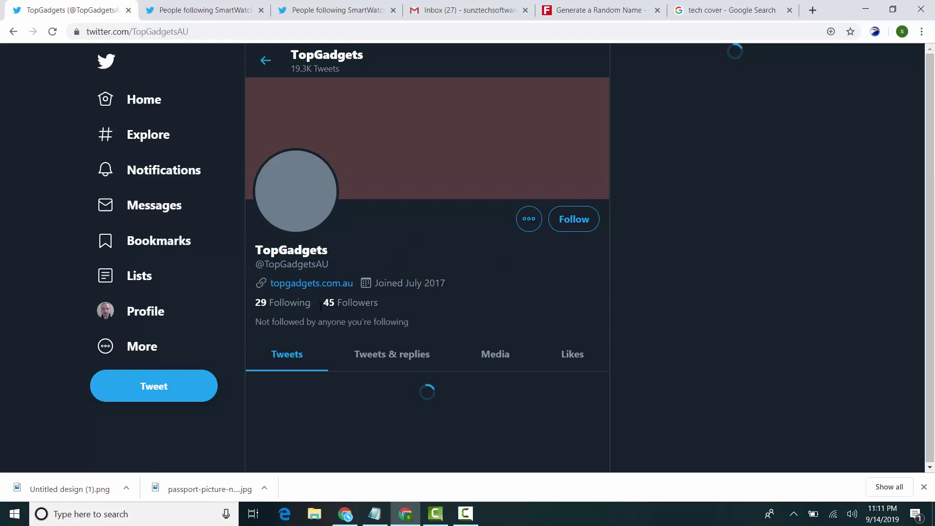
pyautogui.moveTo(933, 112); pyautogui.dragTo(933, 182)
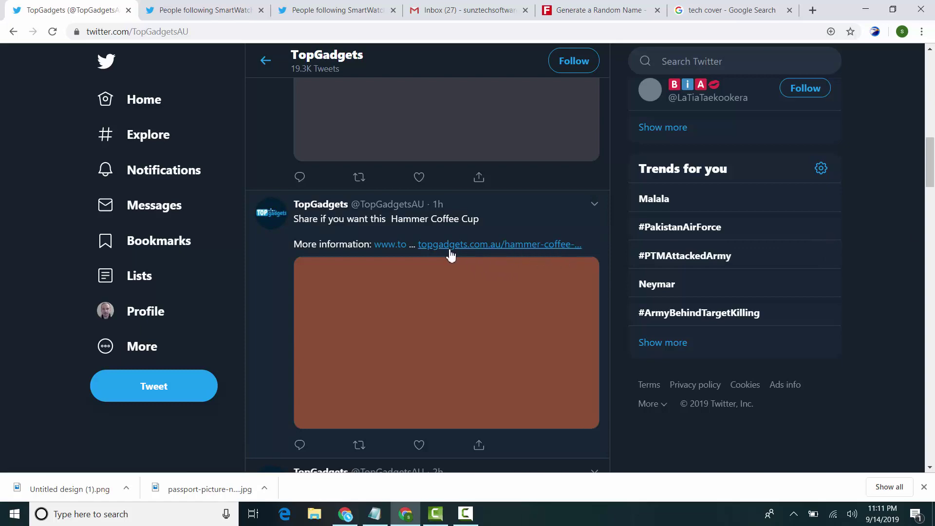
pyautogui.moveTo(933, 163); pyautogui.dragTo(933, 205)
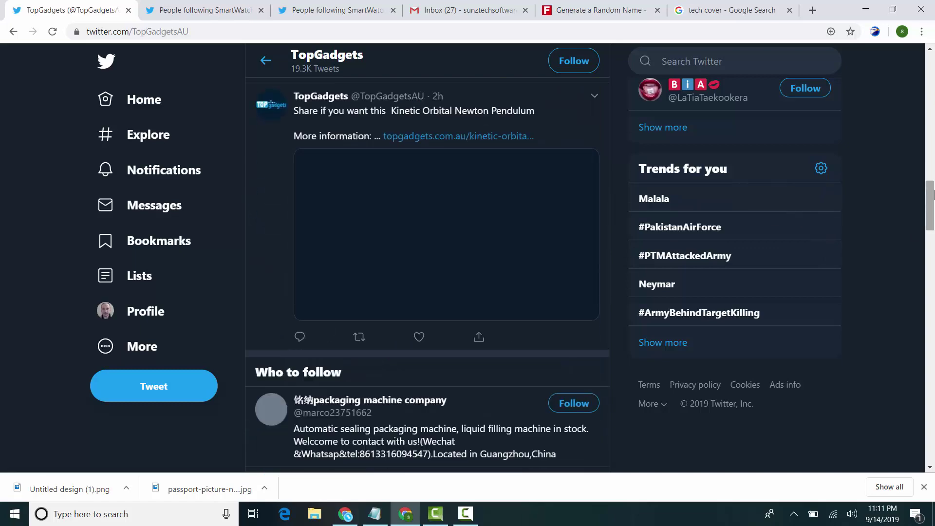
# - Look further through TopGadgets' product posts and return to the start of the profile
pyautogui.scroll(-15, 934, 278)
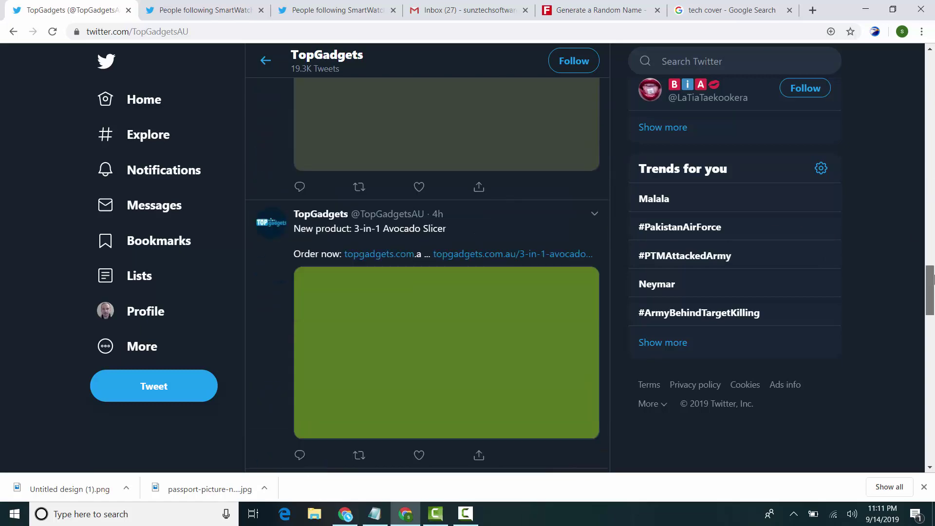
pyautogui.scroll(-1, 933, 278)
pyautogui.scroll(7, 933, 281)
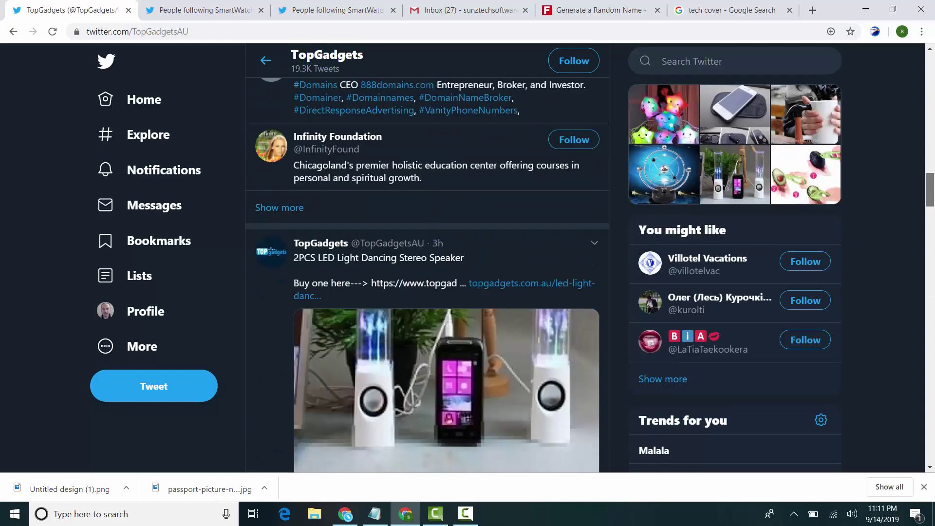
pyautogui.scroll(-4, 934, 258)
pyautogui.scroll(15, 933, 258)
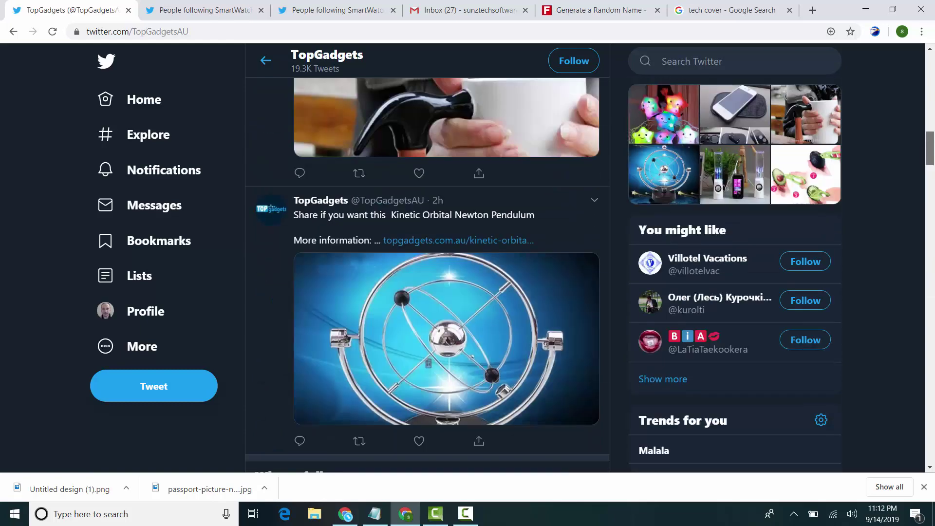
pyautogui.click(199, 10)
pyautogui.click(77, 10)
pyautogui.scroll(-10, 463, 171)
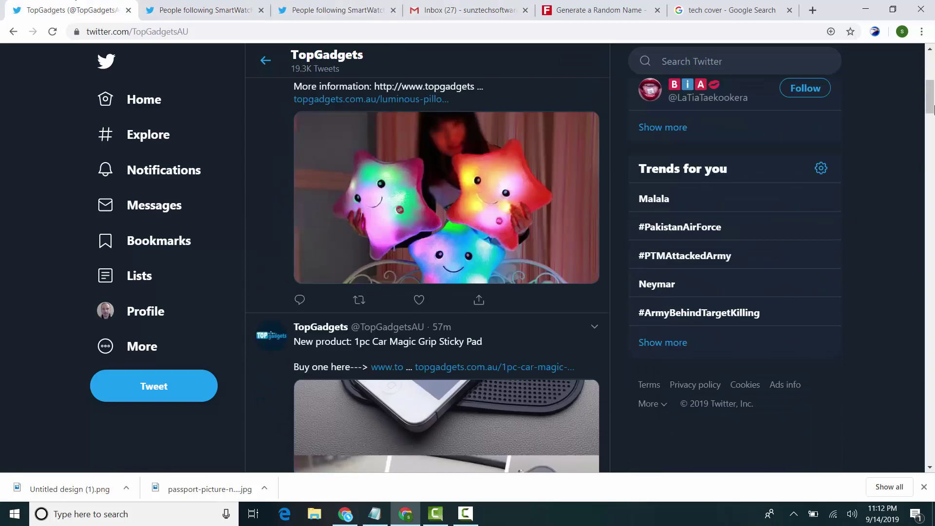
pyautogui.scroll(10, 779, 146)
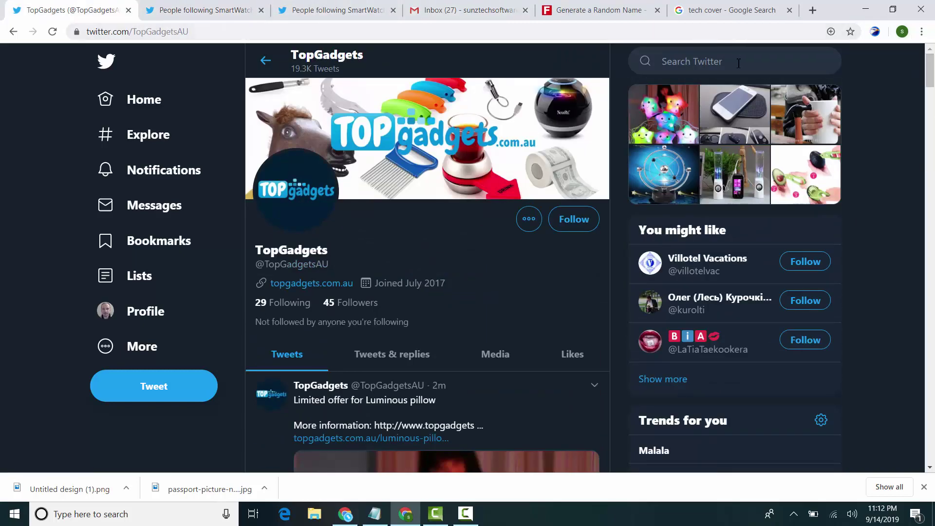
# - Search Twitter for "gadgets360", open the Gadgets 360 profile and look at its latest tweets
pyautogui.click(738, 62)
pyautogui.write('gadgets360')
pyautogui.press('Return')
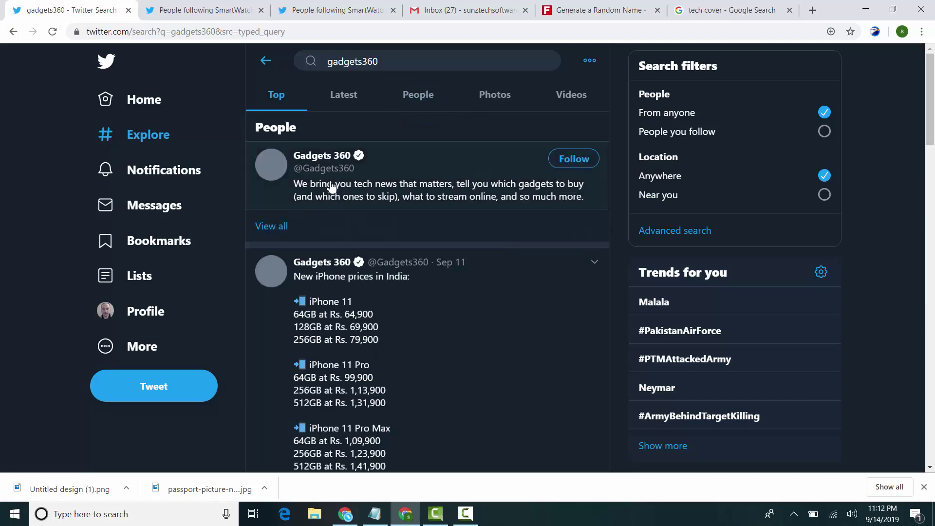
pyautogui.click(321, 156)
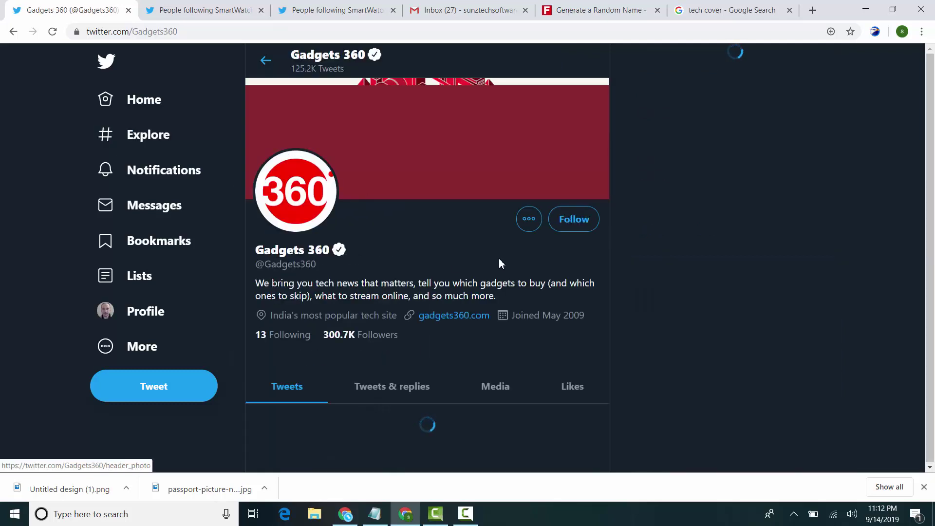
pyautogui.scroll(-9, 591, 166)
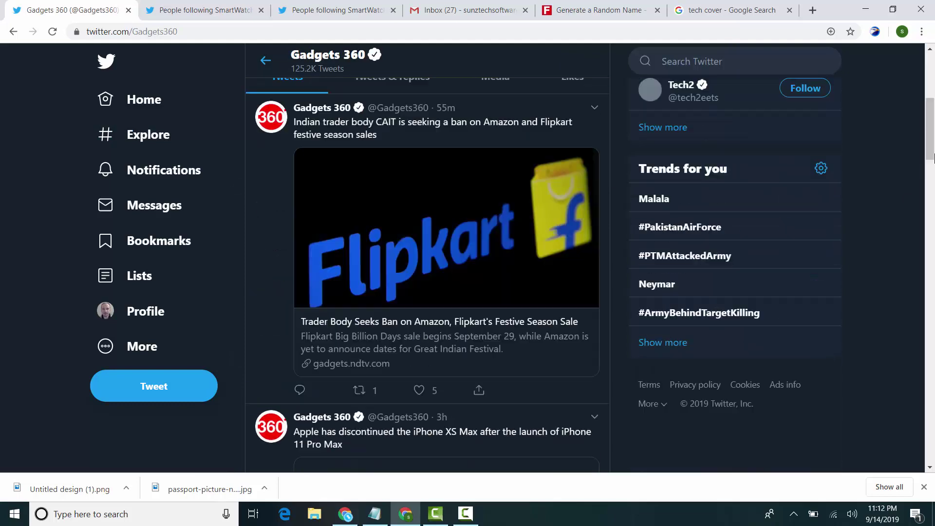
pyautogui.moveTo(933, 157); pyautogui.dragTo(930, 182)
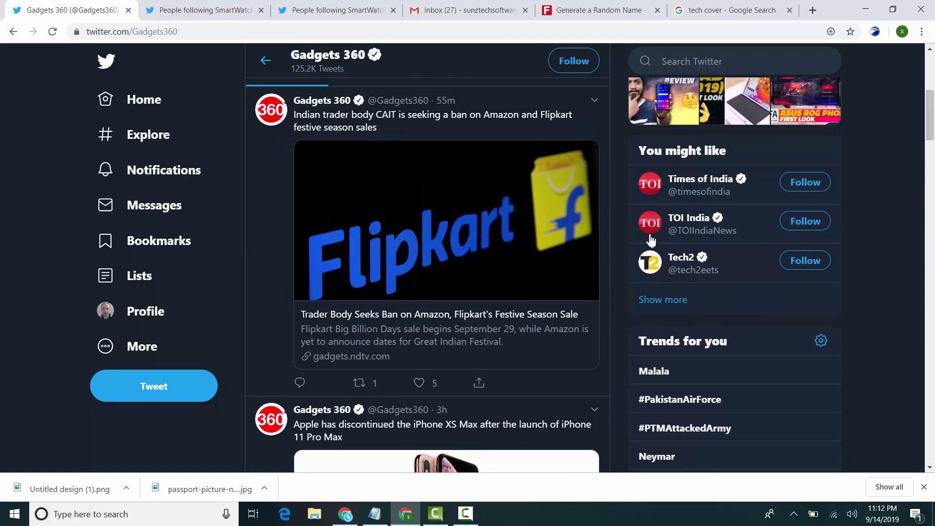
# - Like the Gadgets 360 tweet about banning Amazon and Flipkart festive season sales, and open the list of accounts that liked it
pyautogui.click(431, 387)
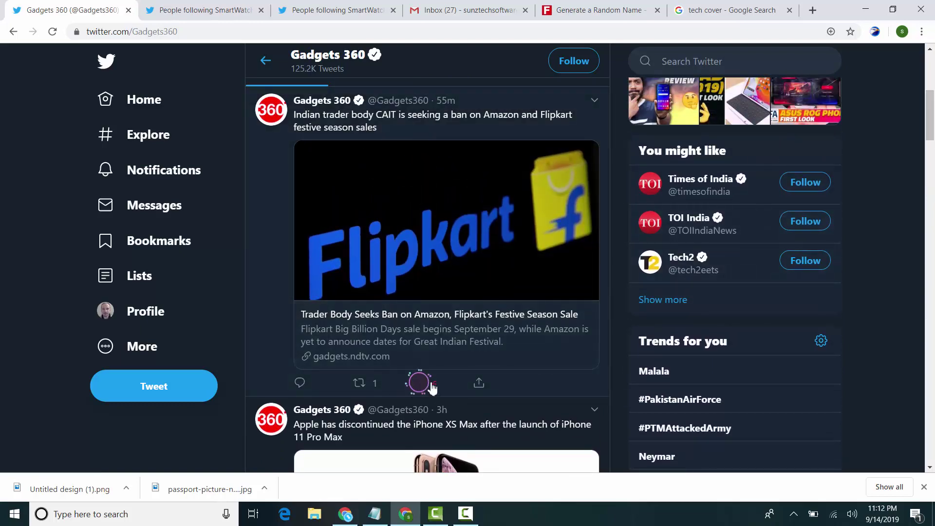
pyautogui.click(433, 385)
pyautogui.click(445, 101)
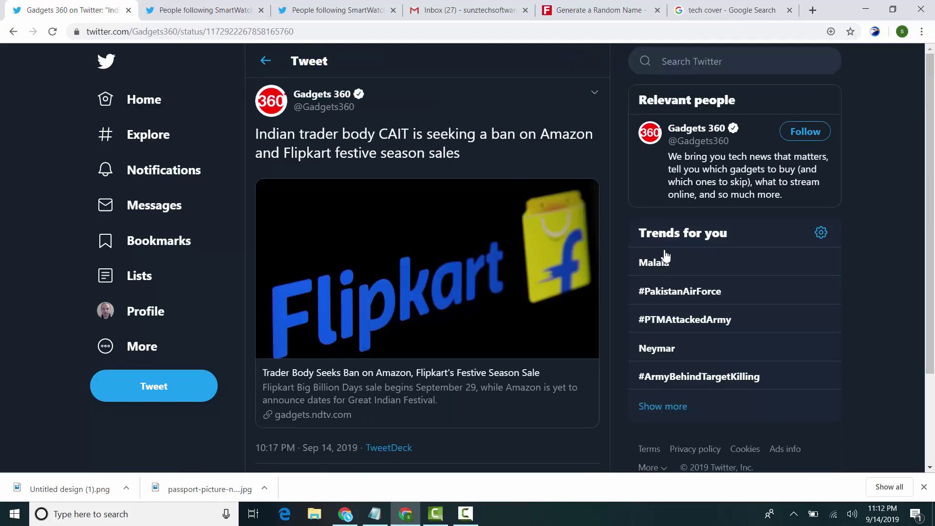
pyautogui.scroll(-3, 933, 120)
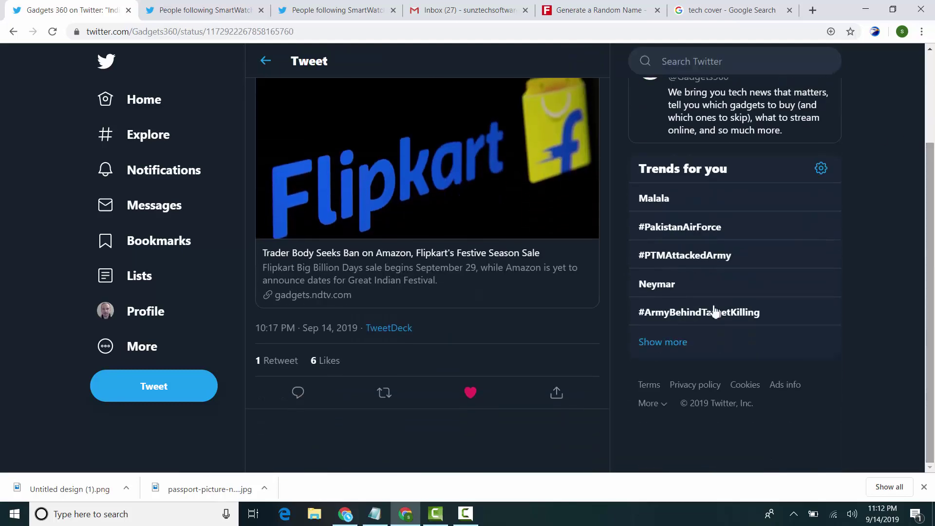
pyautogui.click(329, 363)
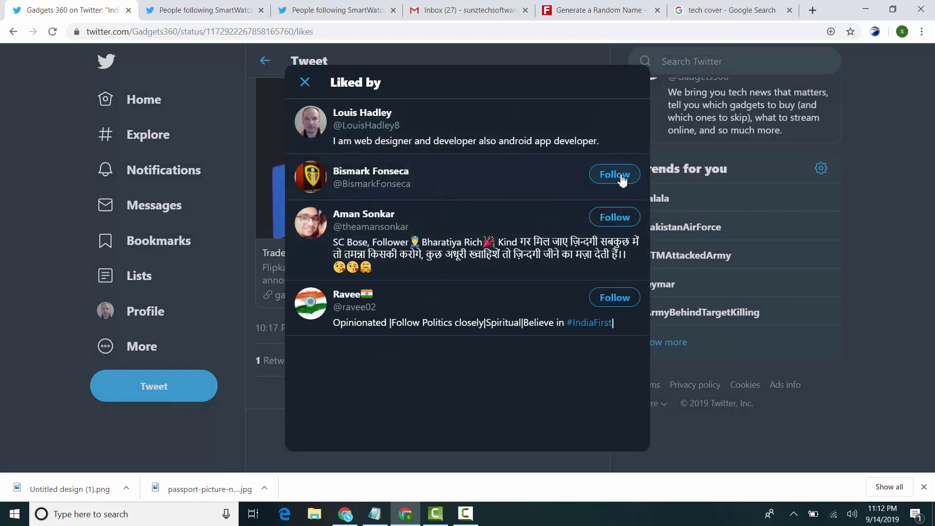
# - Follow the second, third and fourth accounts in the tweet's "Liked by" list and close the list
pyautogui.click(619, 176)
pyautogui.click(624, 235)
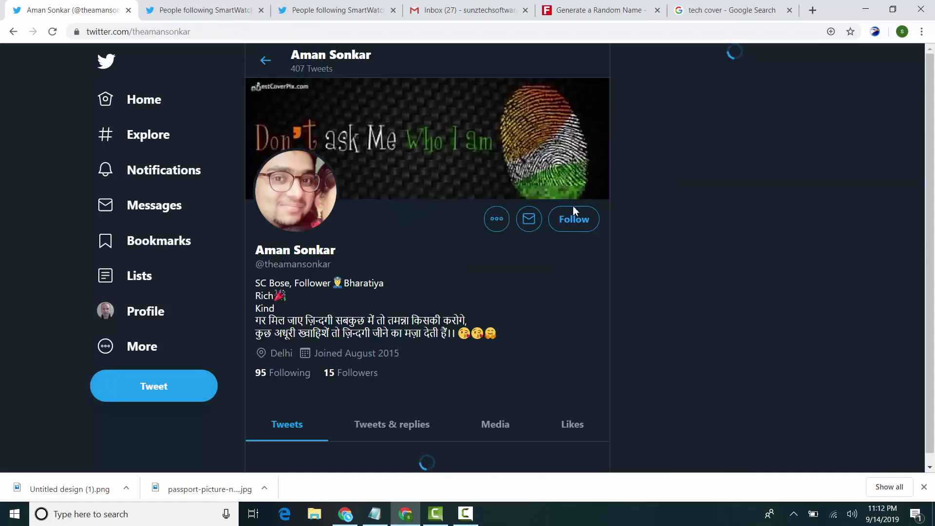
pyautogui.click(584, 231)
pyautogui.click(13, 31)
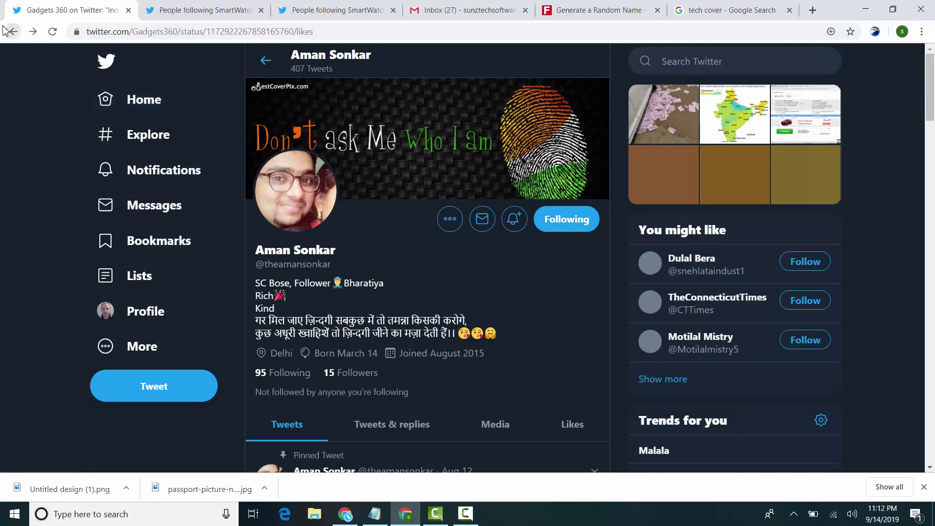
pyautogui.click(627, 298)
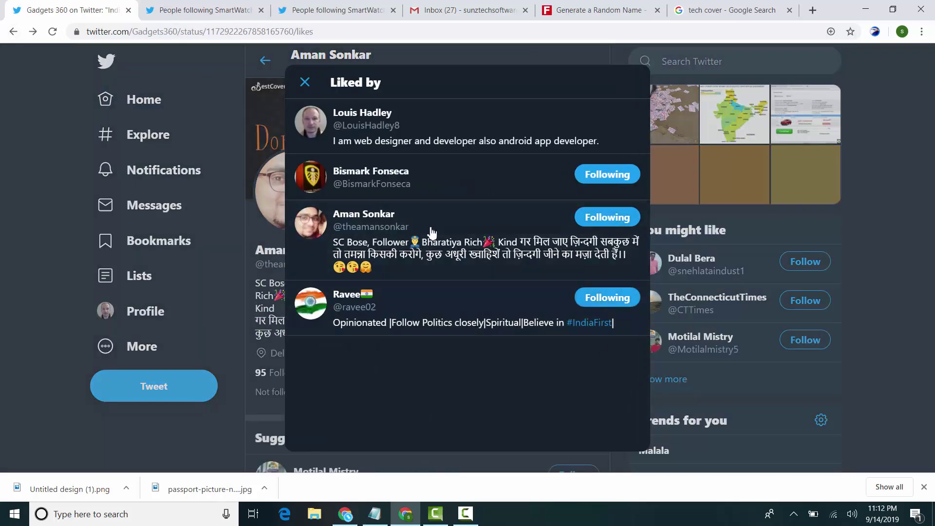
pyautogui.press('Escape')
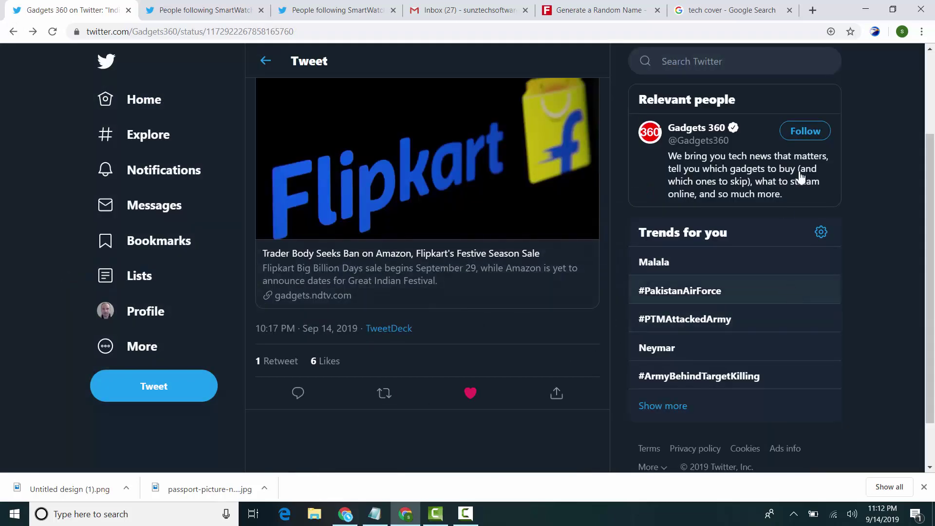
# - Go to the Home timeline and look through the tweets of the followed accounts
pyautogui.scroll(-2, 932, 236)
pyautogui.scroll(4, 932, 236)
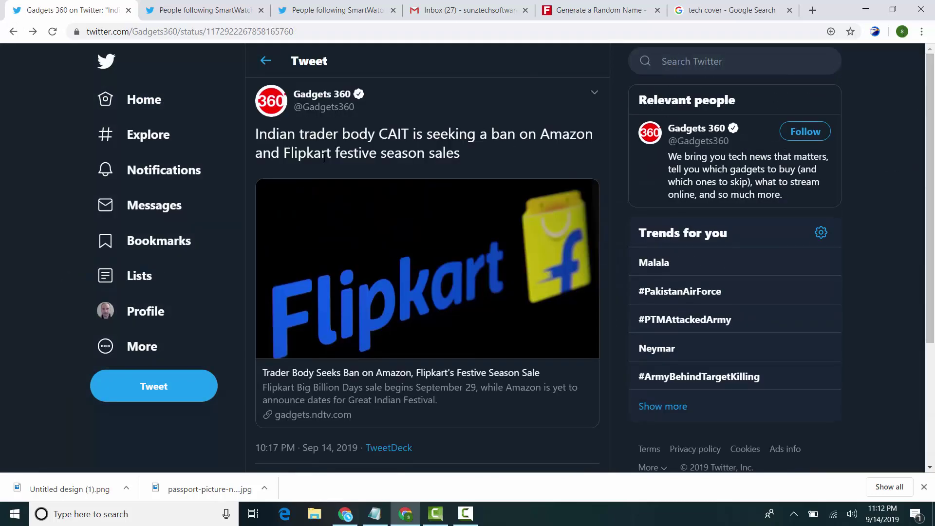
pyautogui.click(121, 102)
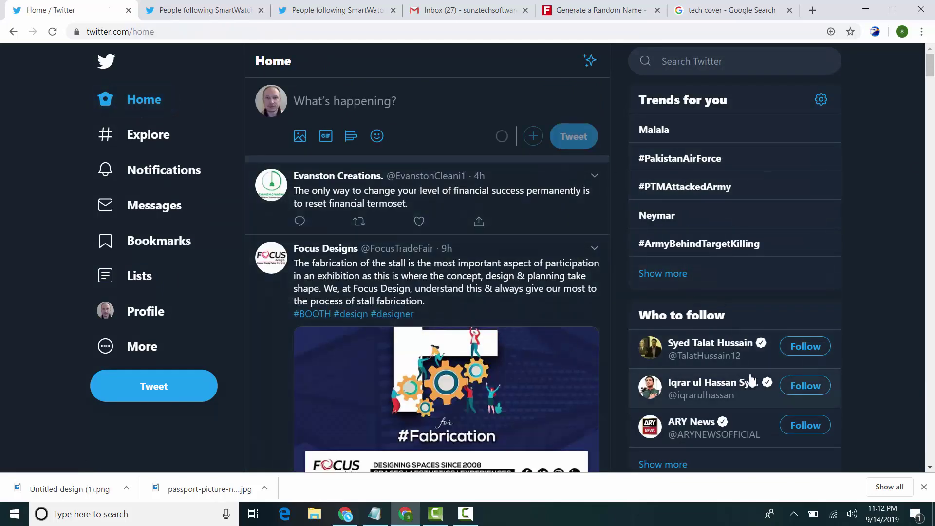
pyautogui.scroll(-20, 932, 146)
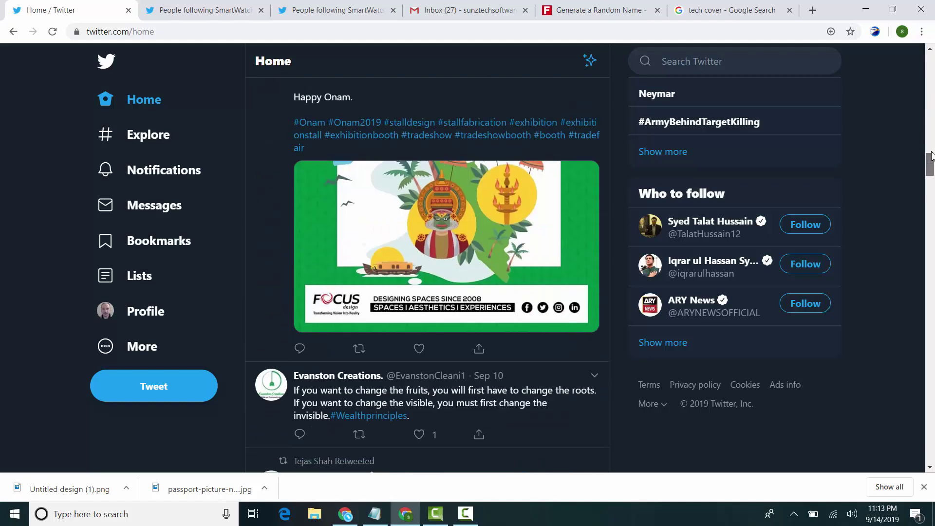
pyautogui.moveTo(932, 146); pyautogui.dragTo(933, 20)
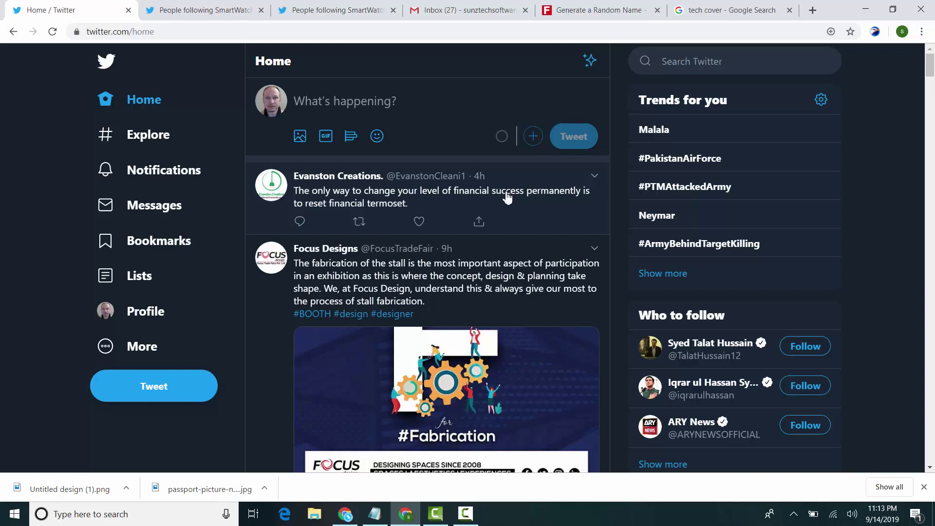
# - Switch to amazon.txt in Notepad and add "-> 5 accounts on twitter" and "-> chrome, firefox, opera, safari, edge" below the Twitter steps
pyautogui.click(374, 513)
pyautogui.click(342, 370)
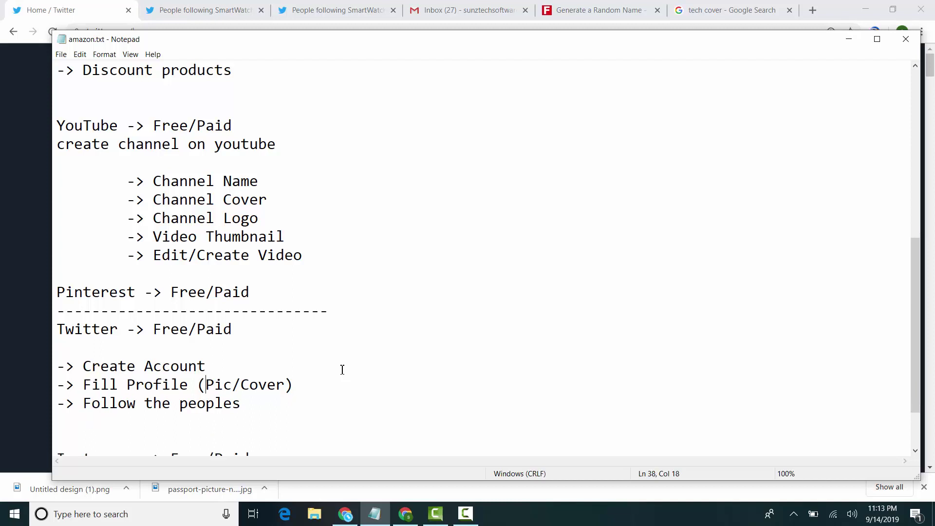
pyautogui.press('Return')
pyautogui.write('counts on twitter')
pyautogui.press('Return')
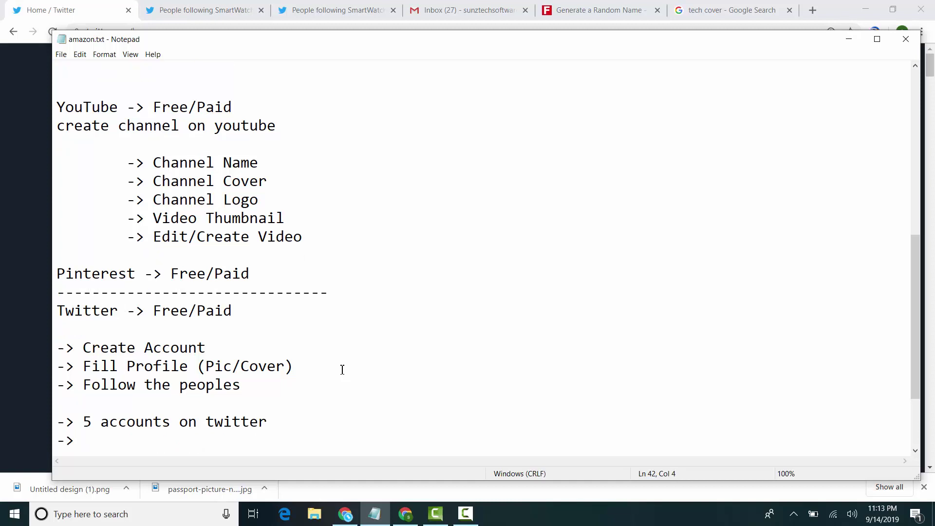
pyautogui.write('-> chrome')
pyautogui.press('Return')
pyautogui.write(', firefox, opera, safari, edge')
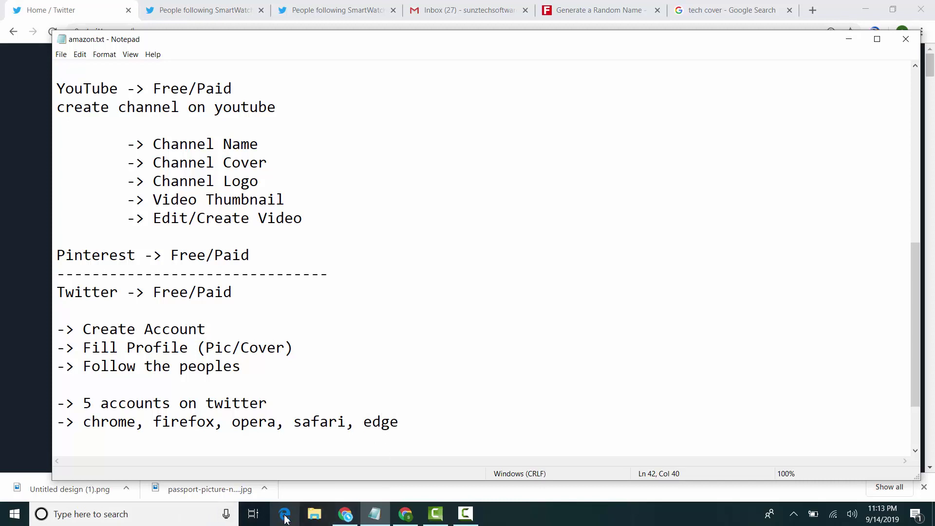
# - Look up "edge" in the Windows search and return to the notes
pyautogui.click(139, 519)
pyautogui.write('edge')
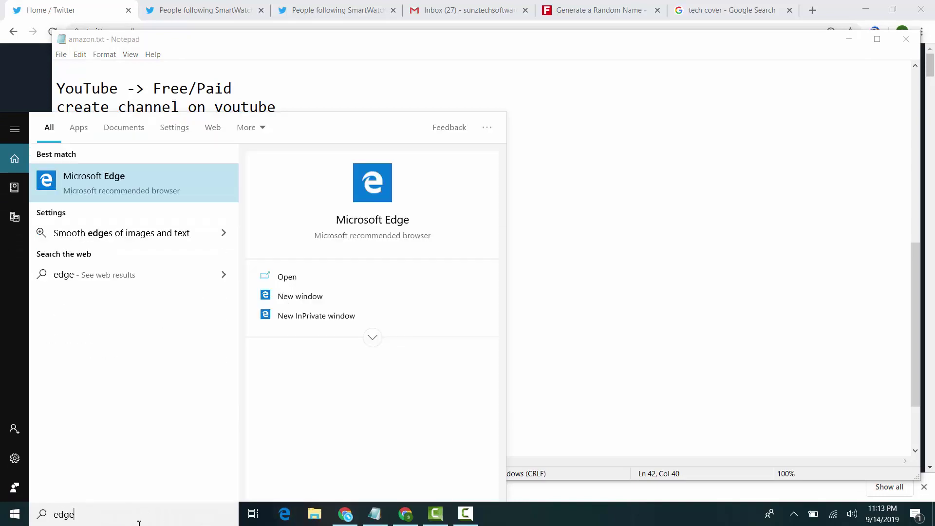
pyautogui.click(615, 373)
pyautogui.click(429, 421)
pyautogui.doubleClick(431, 421)
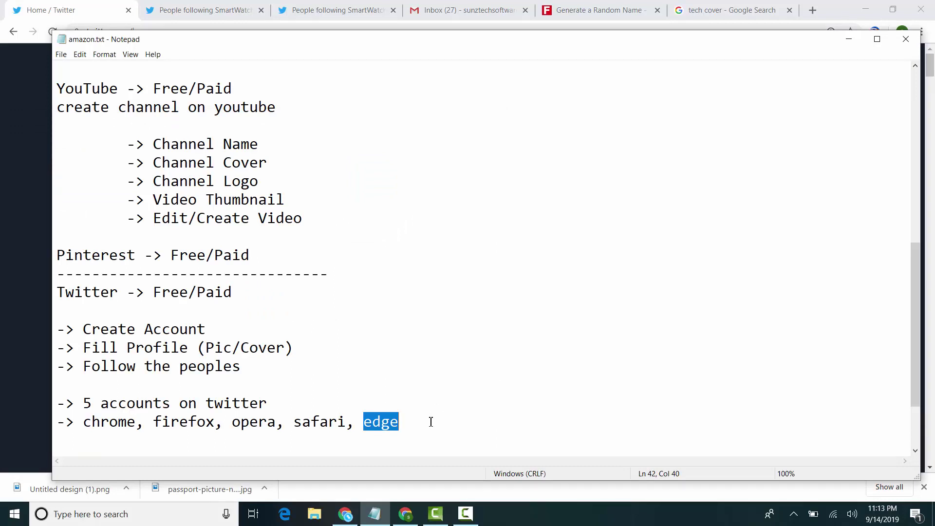
pyautogui.click(109, 426)
pyautogui.moveTo(421, 423); pyautogui.dragTo(83, 420)
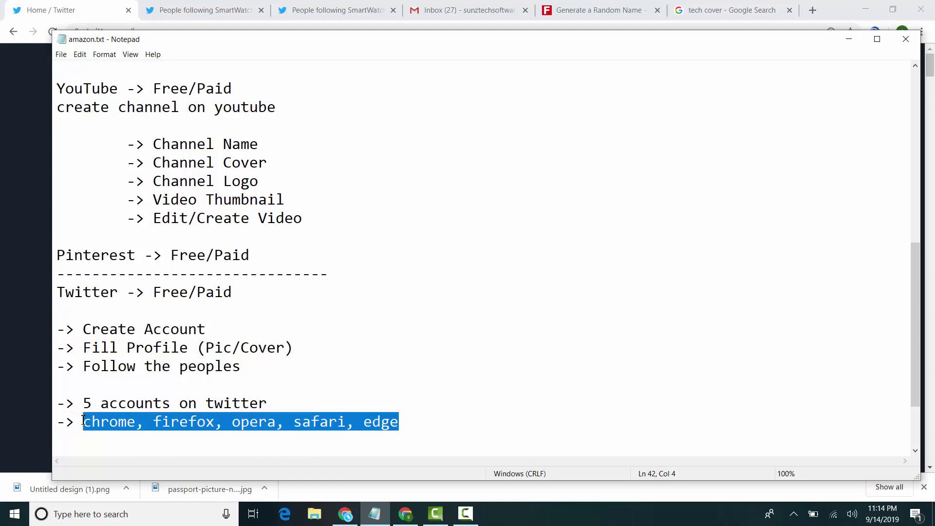
# - Start a new empty line below the browser list in the Twitter notes
pyautogui.click(413, 419)
pyautogui.press('Up')
pyautogui.press('Up')
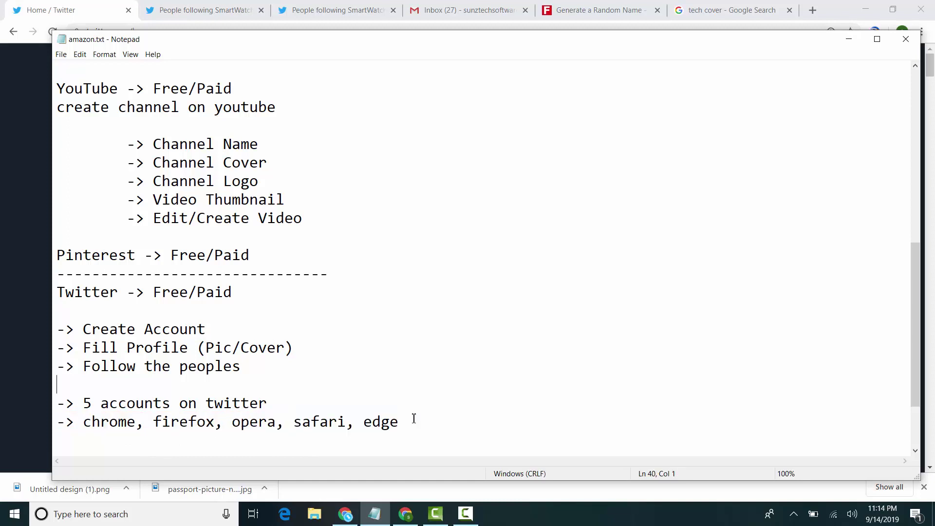
pyautogui.press('Down')
pyautogui.press('Down')
pyautogui.press('Left')
pyautogui.press('Return')
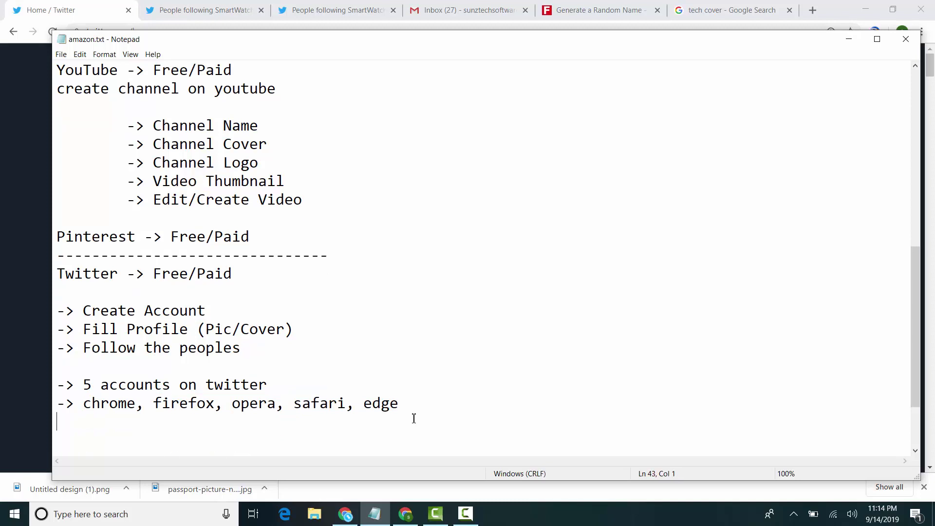
# - Switch to Chrome and open affiliate-program.amazon.com in the tab holding the "tech cover" image search
pyautogui.hotkey('alt', 'Tab')
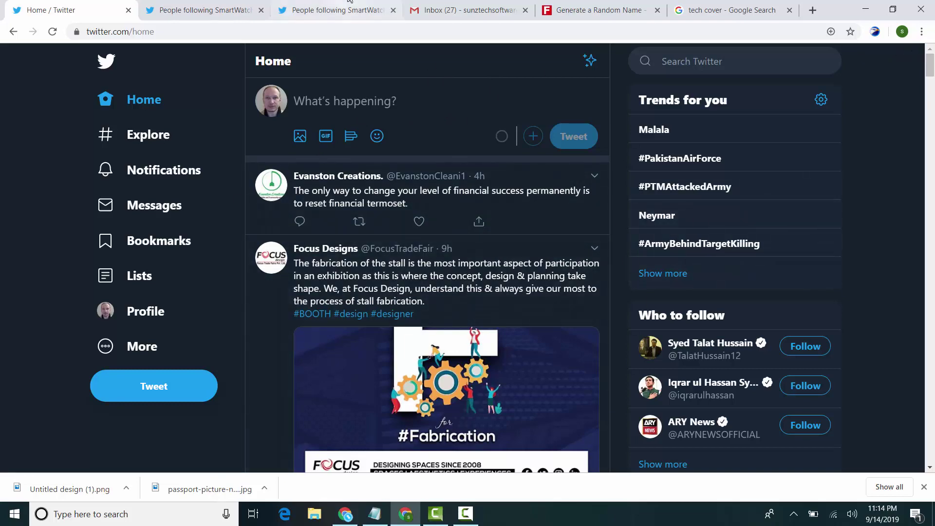
pyautogui.click(727, 5)
pyautogui.click(725, 25)
pyautogui.write('affiliate-program.amazon.com')
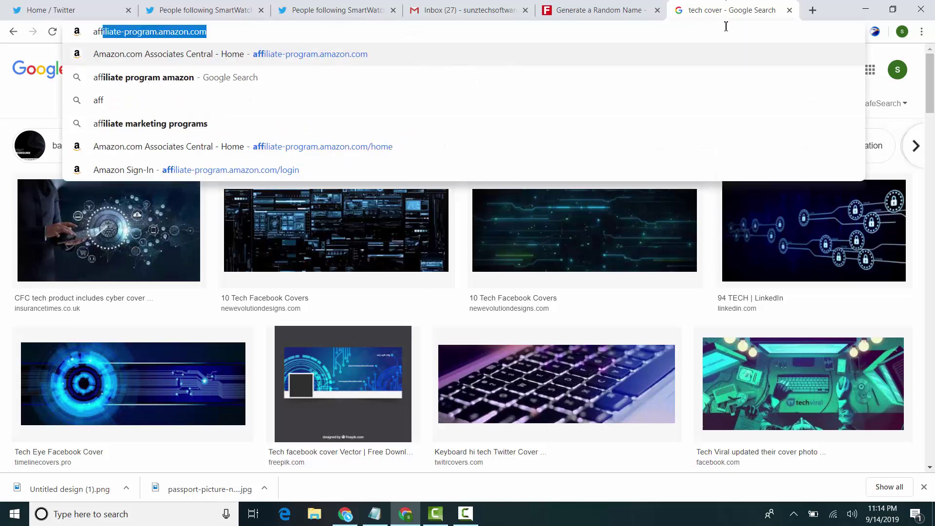
pyautogui.press('Return')
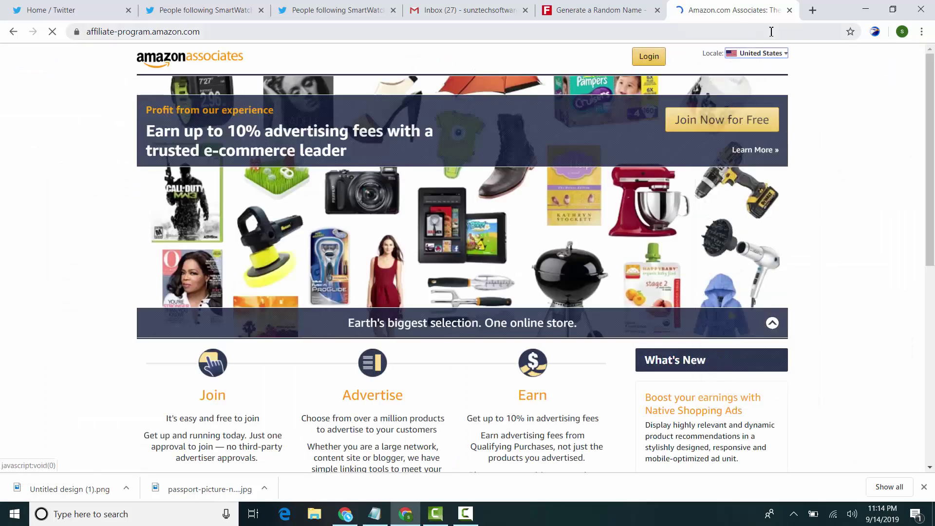
# - Open amazon.com in a new browser tab
pyautogui.hotkey('ctrl', 't')
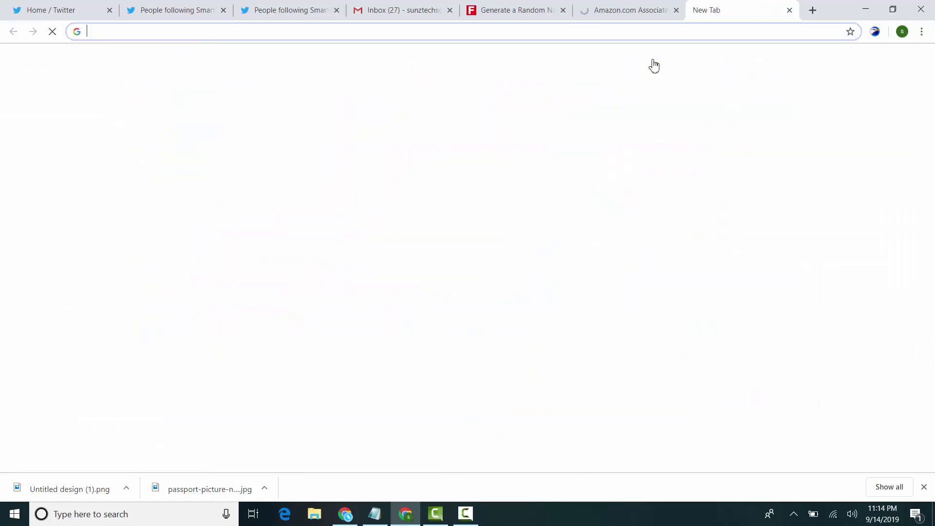
pyautogui.write('aff')
pyautogui.press('BackSpace')
pyautogui.press('BackSpace')
pyautogui.press('BackSpace')
pyautogui.press('BackSpace')
pyautogui.write('ads')
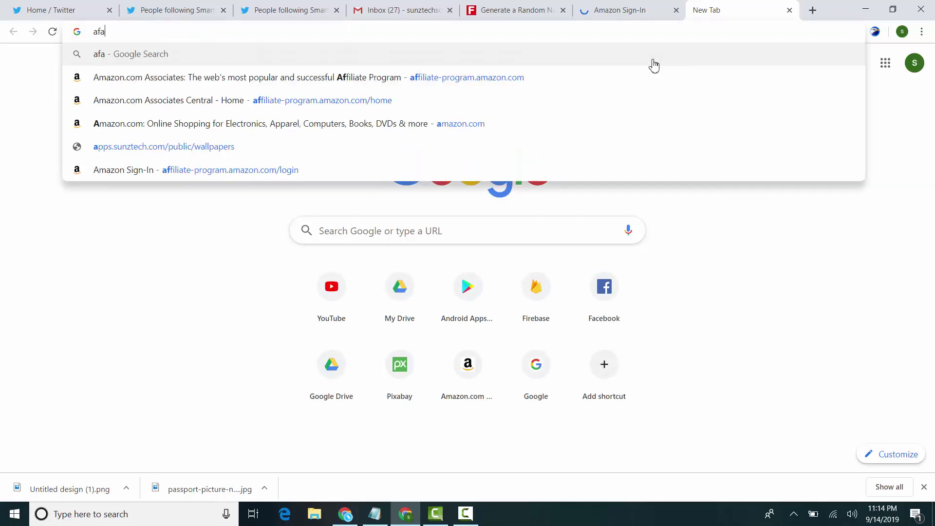
pyautogui.press('BackSpace')
pyautogui.press('BackSpace')
pyautogui.write('ma')
pyautogui.press('Return')
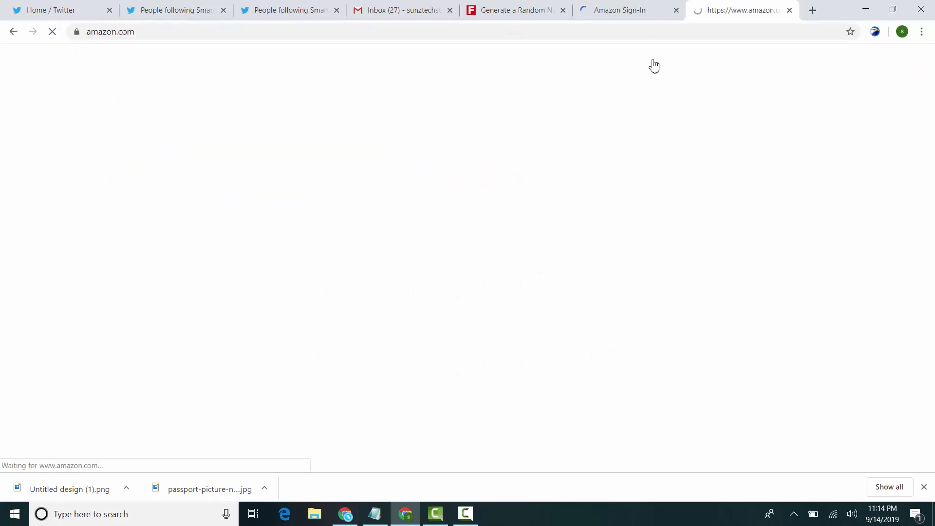
# - Sign in to the Amazon Associates account by entering the account password
pyautogui.click(611, 10)
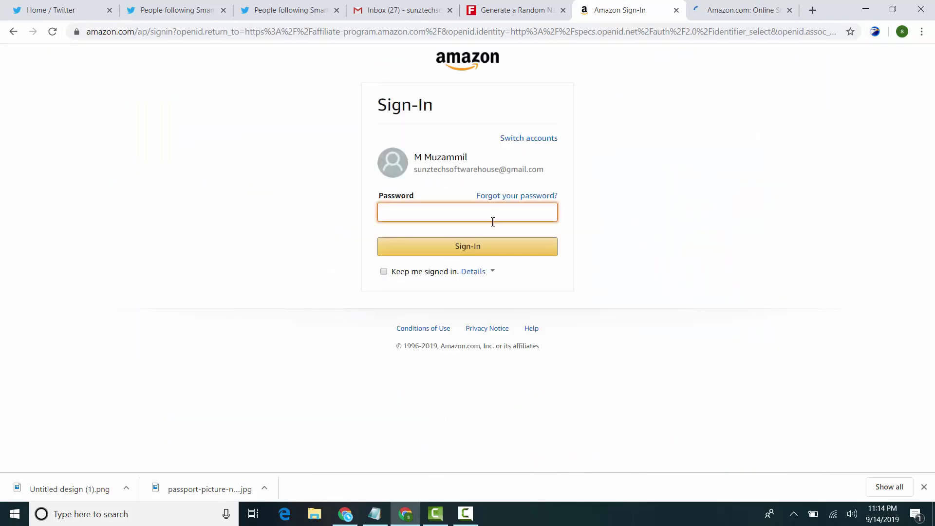
pyautogui.write('***')
pyautogui.press('Return')
# - Open the recently viewed wireless earbuds on Amazon and copy the short text affiliate link from SiteStripe
pyautogui.click(740, 9)
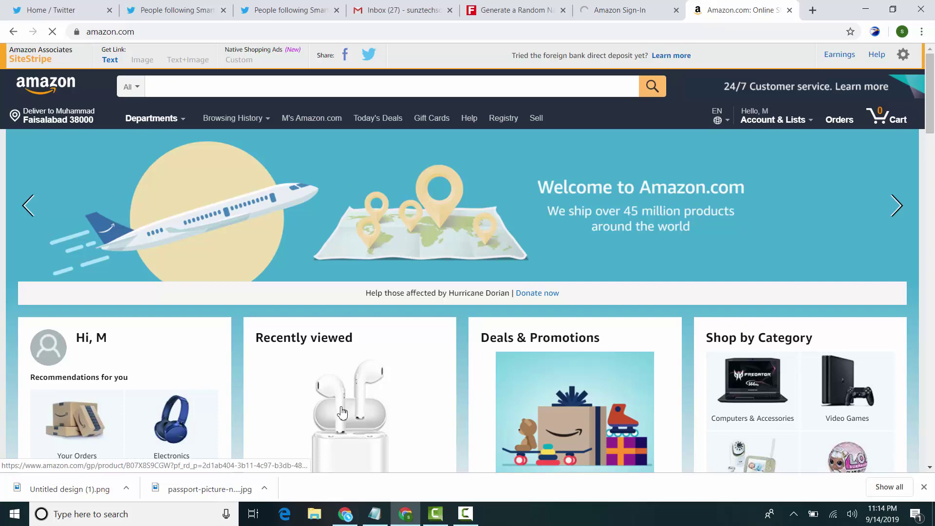
pyautogui.click(343, 413)
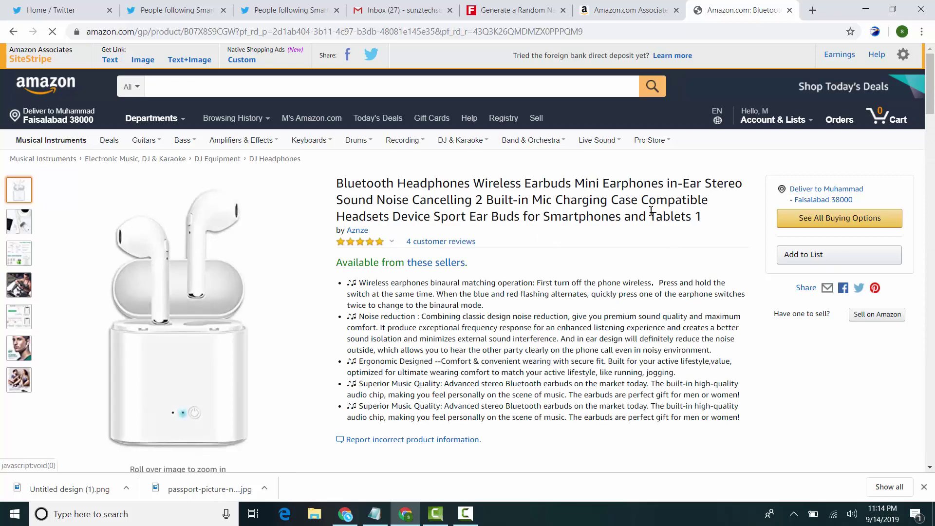
pyautogui.click(111, 60)
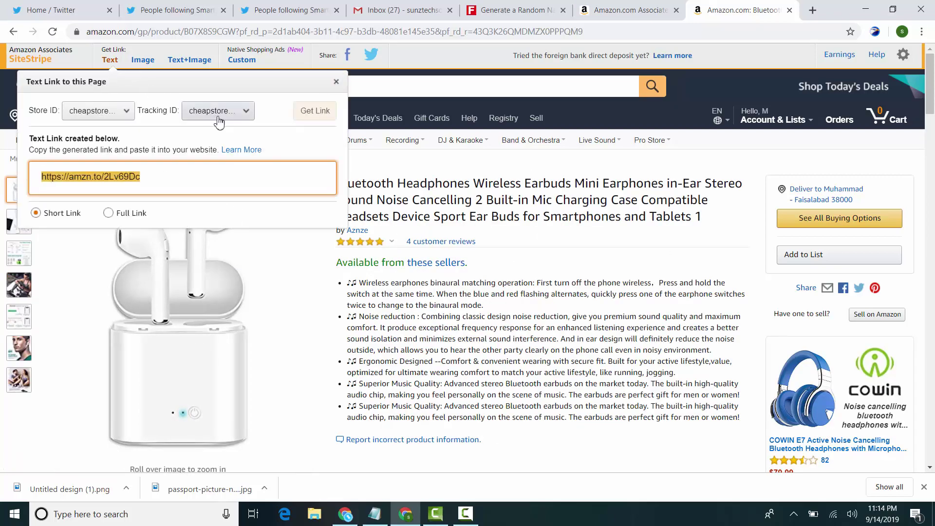
pyautogui.rightClick(242, 182)
pyautogui.click(261, 194)
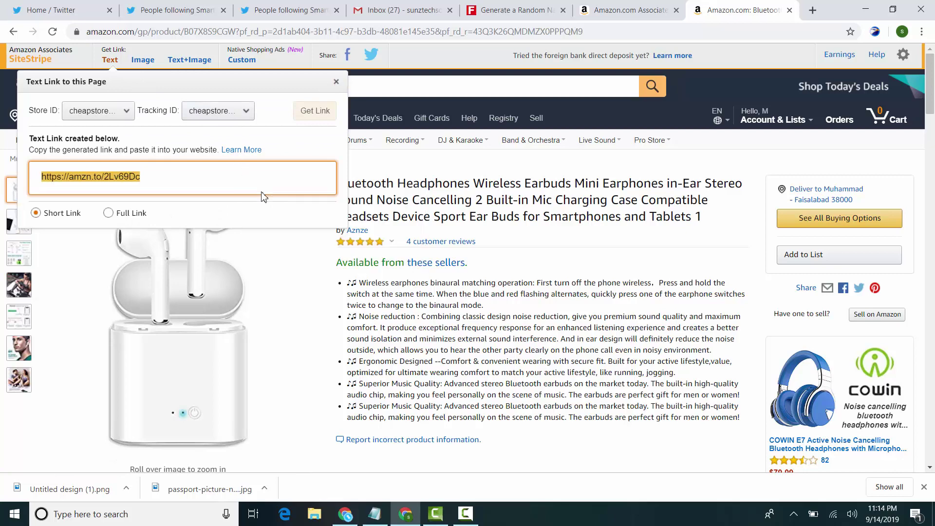
# - Paste the affiliate link into a new tweet on the Twitter home page and start a new line below it
pyautogui.click(171, 10)
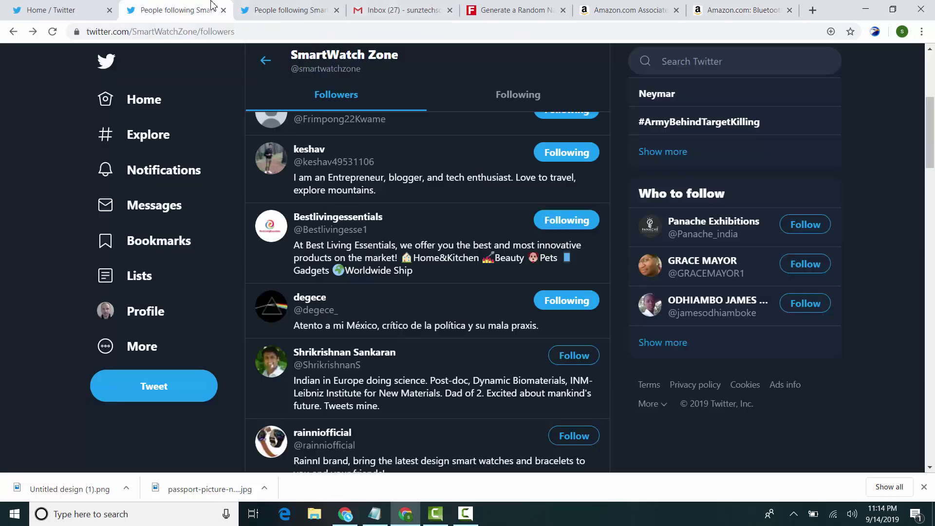
pyautogui.click(59, 10)
pyautogui.click(380, 107)
pyautogui.hotkey('ctrl', 'v')
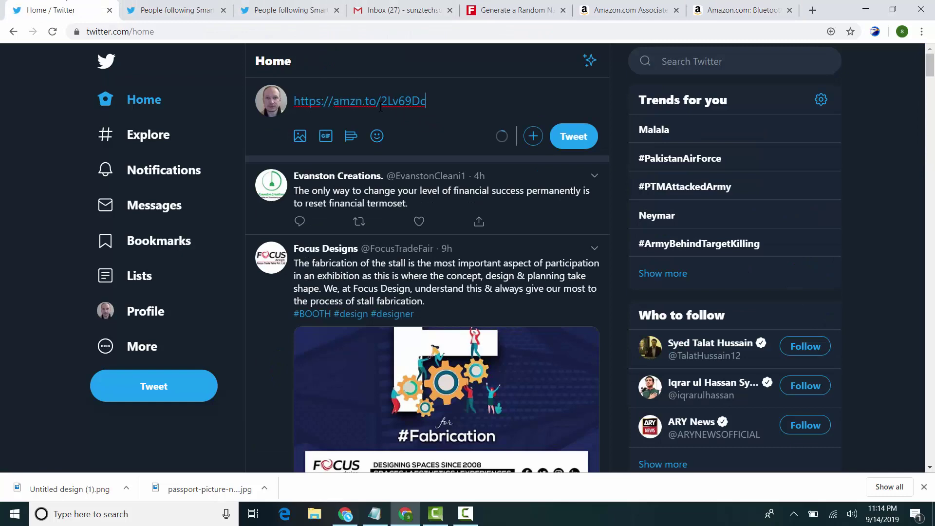
pyautogui.press('Return')
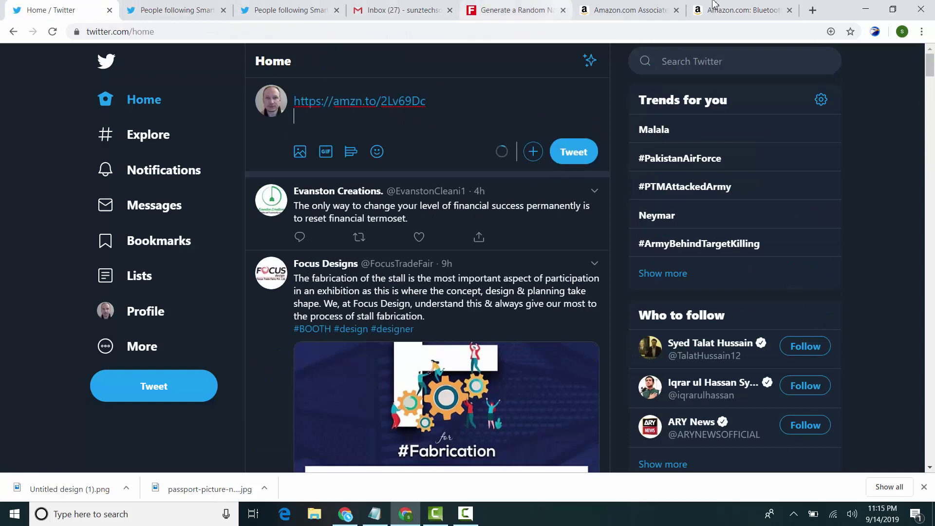
# - Copy "Bluetooth Headphones Wireless Earbuds" from the Amazon product title and paste it below the link in the tweet
pyautogui.click(691, 10)
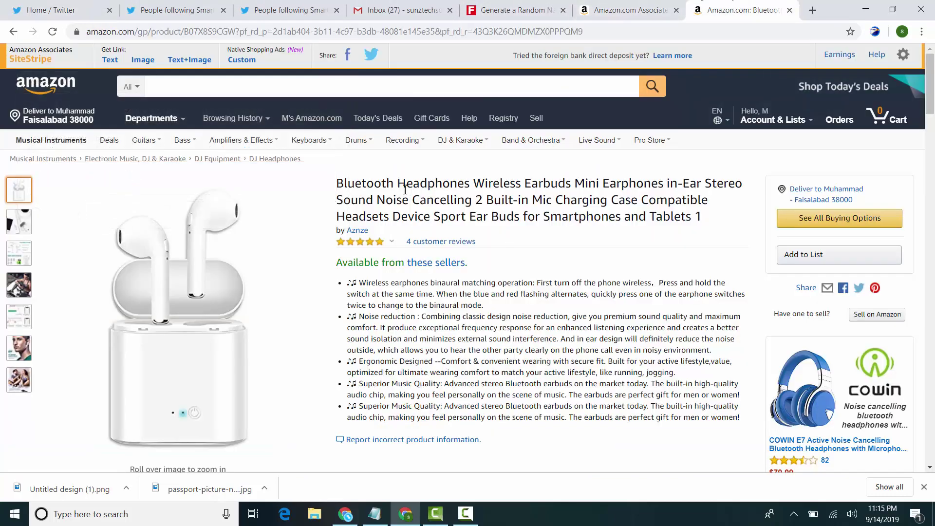
pyautogui.moveTo(338, 185); pyautogui.dragTo(571, 191)
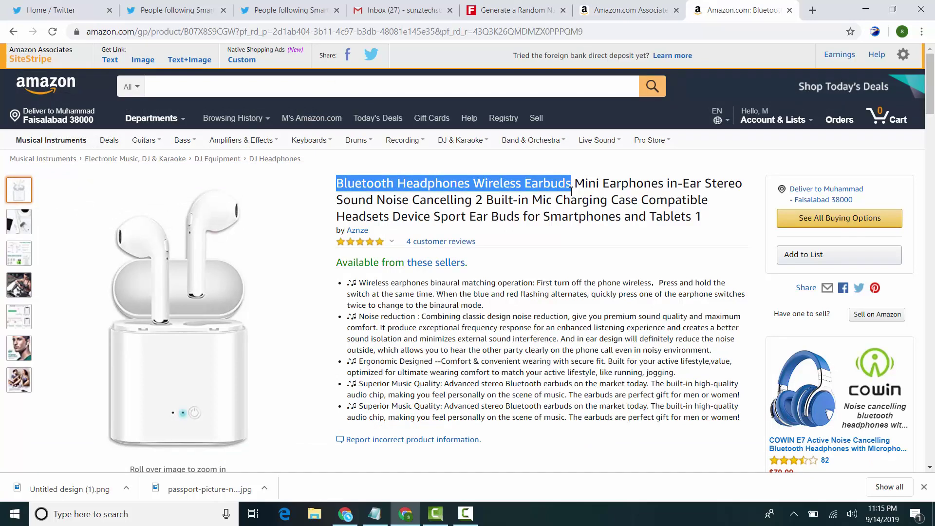
pyautogui.click(627, 10)
pyautogui.click(184, 4)
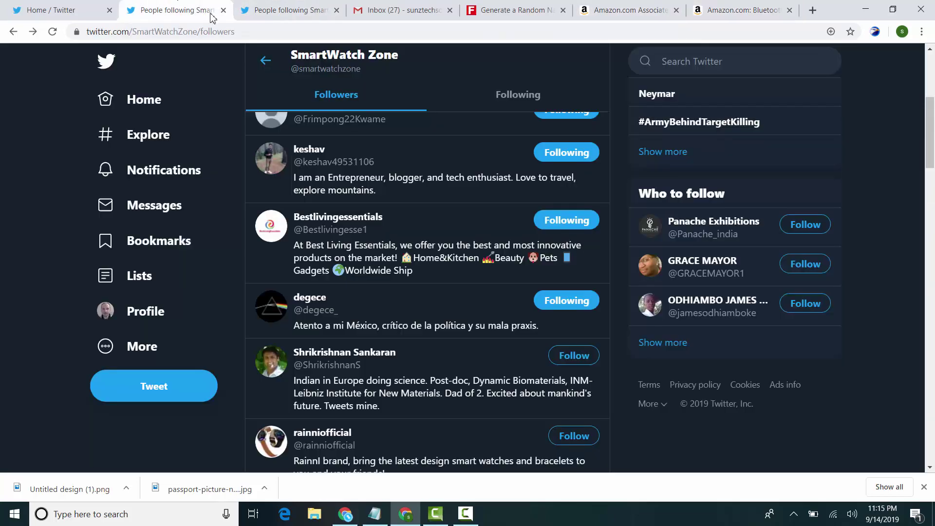
pyautogui.click(53, 10)
pyautogui.click(460, 141)
pyautogui.hotkey('ctrl', 'v')
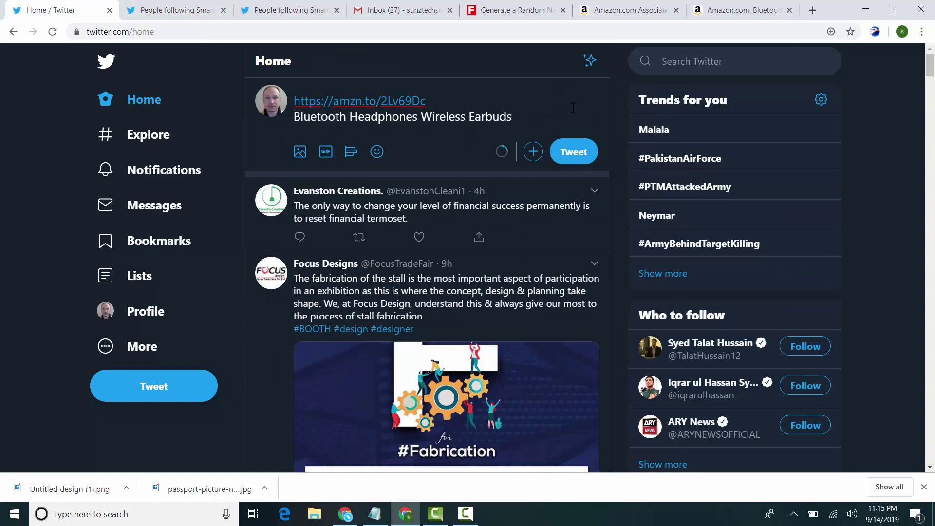
# - Copy the enlarged main earbuds image from the Amazon product page and paste it into the tweet
pyautogui.press('Return')
pyautogui.press('BackSpace')
pyautogui.write('\\')
pyautogui.click(697, 10)
pyautogui.rightClick(235, 207)
pyautogui.click(200, 159)
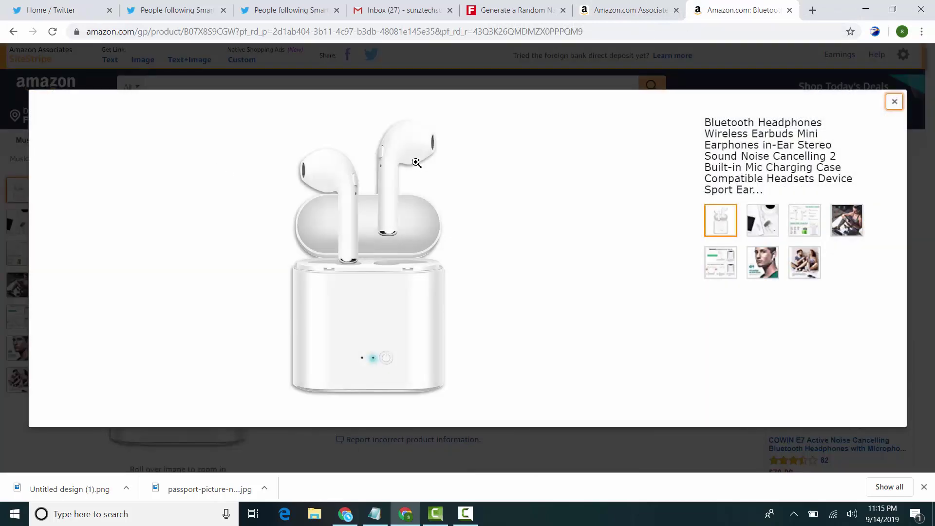
pyautogui.rightClick(416, 163)
pyautogui.click(459, 201)
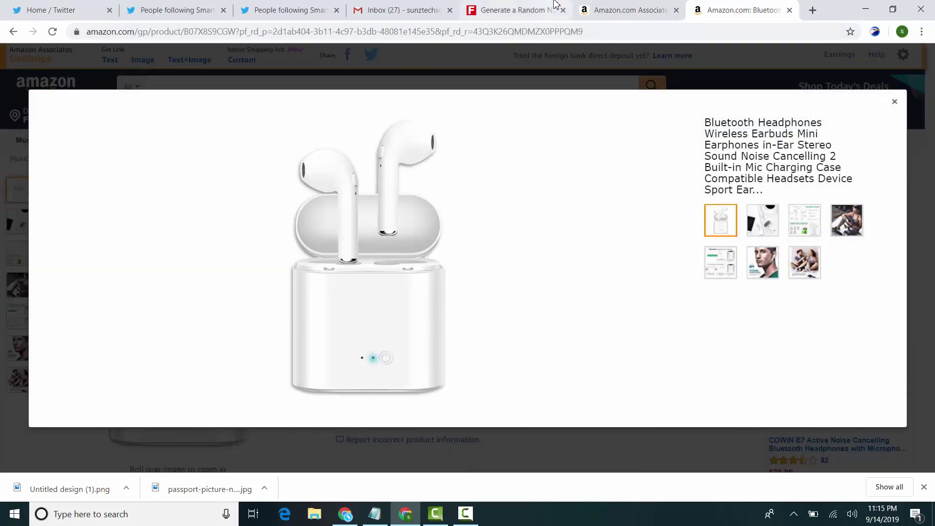
pyautogui.click(98, 7)
pyautogui.press('Return')
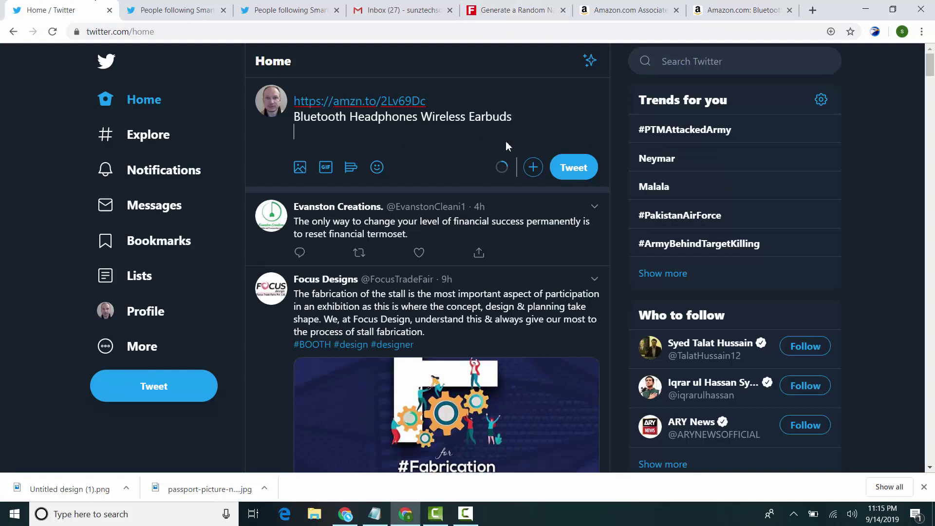
pyautogui.hotkey('ctrl', 'v')
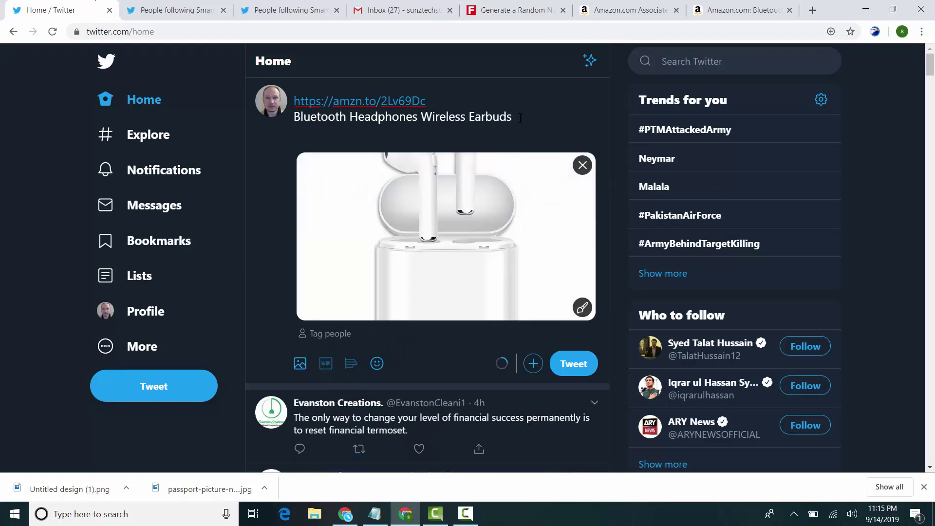
# - Move the product title above the link with a blank line between them, and insert "-> Visit -> " before the link
pyautogui.tripleClick(527, 122)
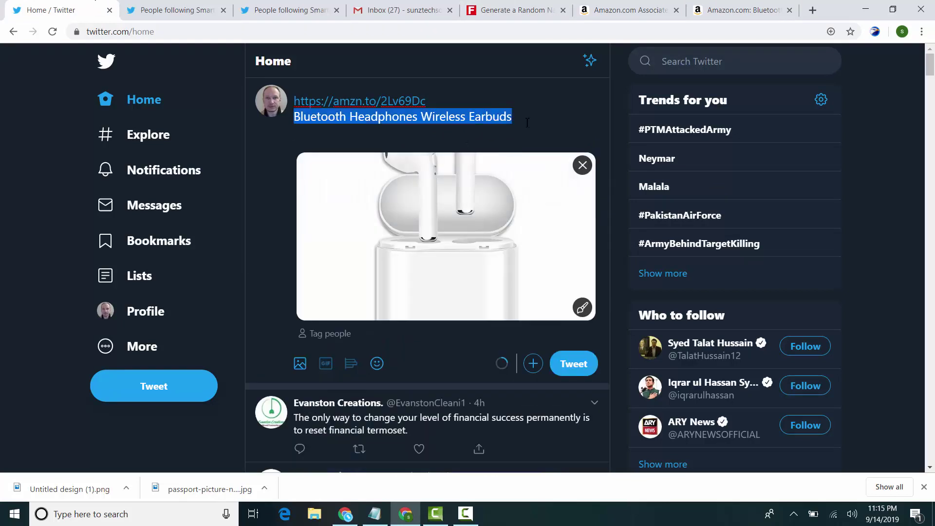
pyautogui.press('BackSpace')
pyautogui.hotkey('ctrl', 'z')
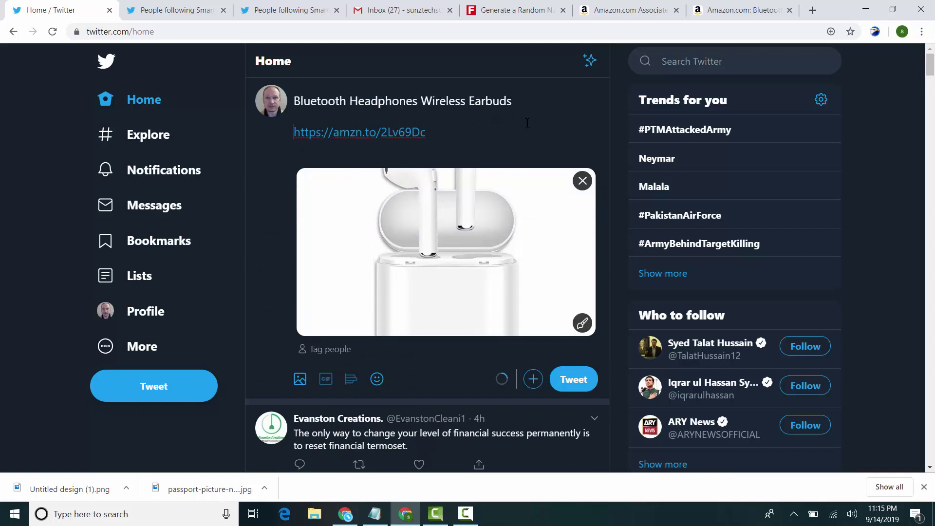
pyautogui.write('-> Visit -> ')
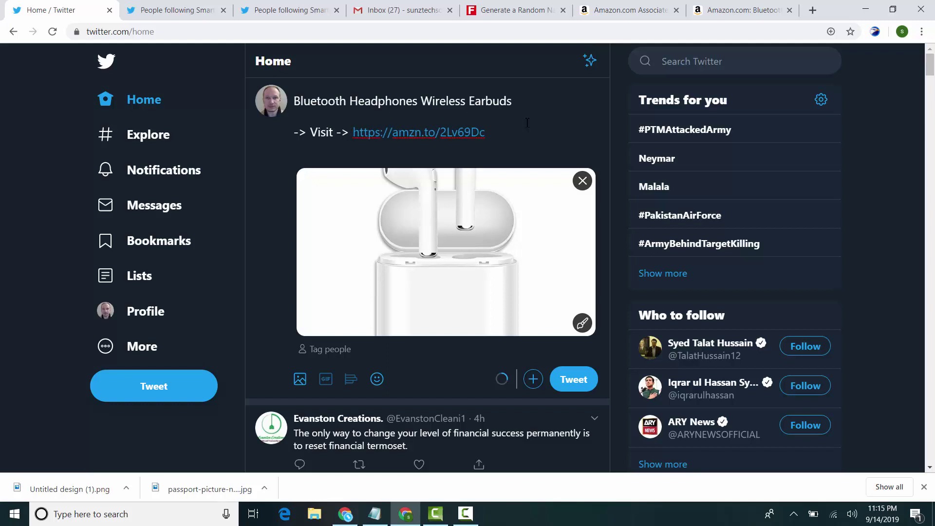
pyautogui.write('For')
pyautogui.write(' -')
pyautogui.press('BackSpace')
pyautogui.press('BackSpace')
pyautogui.press('BackSpace')
pyautogui.press('BackSpace')
pyautogui.press('BackSpace')
pyautogui.write('Must')
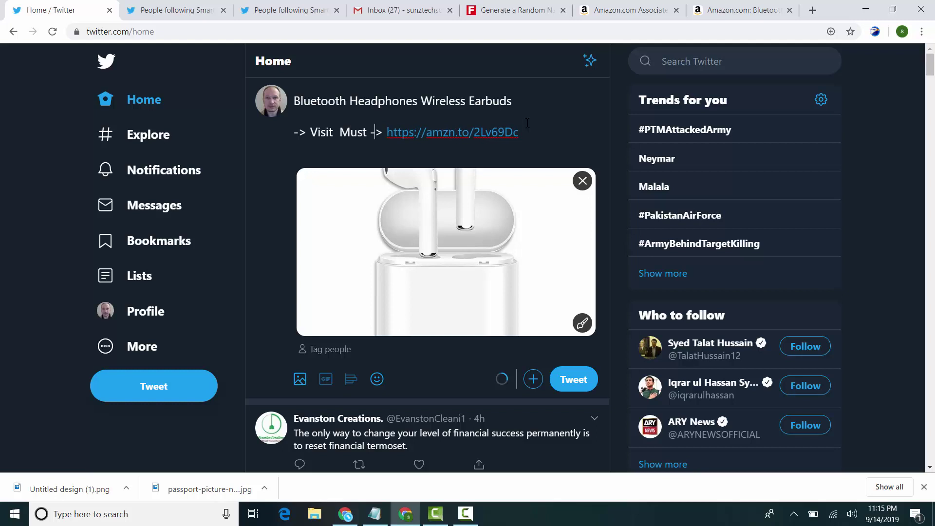
pyautogui.hotkey('shift', 'Left')
pyautogui.hotkey('shift', 'Left')
pyautogui.hotkey('shift', 'Left')
pyautogui.hotkey('shift', 'Left')
pyautogui.hotkey('shift', 'Left')
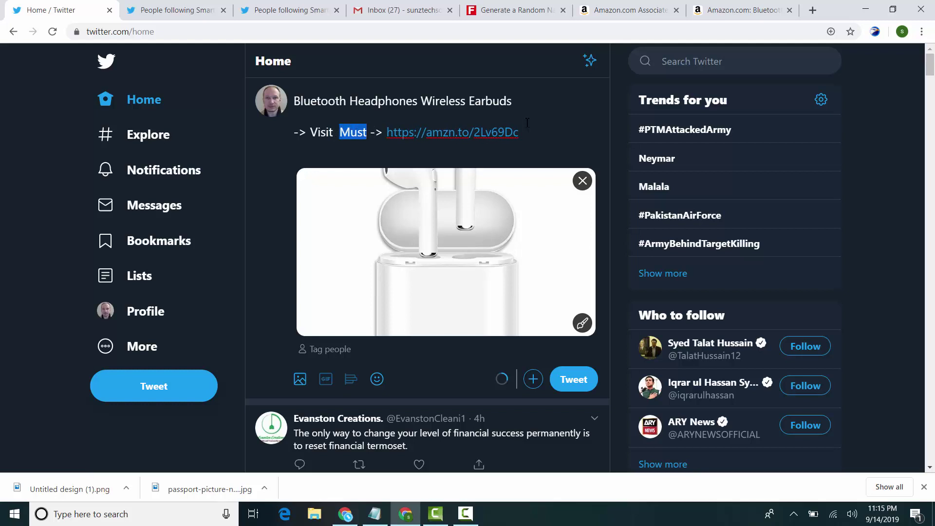
pyautogui.press('BackSpace')
pyautogui.press('BackSpace')
pyautogui.press('BackSpace')
pyautogui.press('BackSpace')
pyautogui.press('BackSpace')
pyautogui.press('BackSpace')
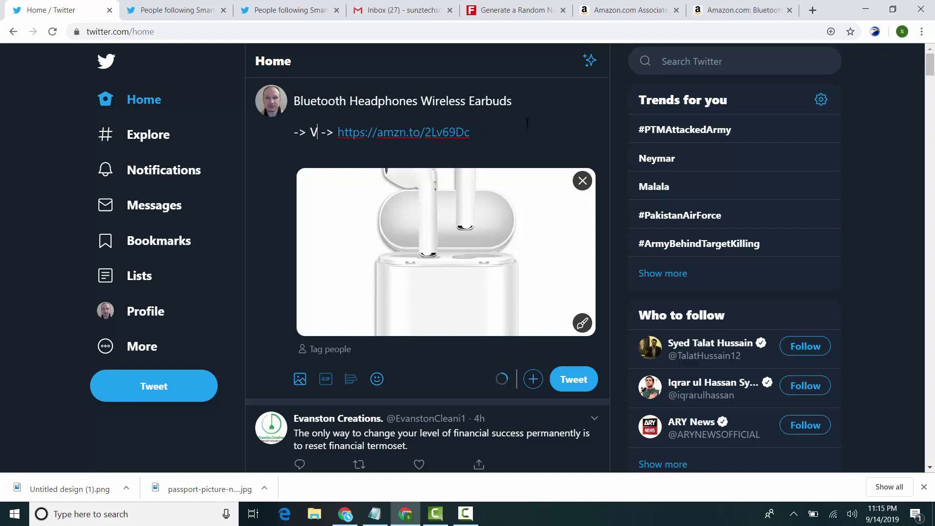
pyautogui.write('Link')
pyautogui.press('BackSpace')
pyautogui.press('BackSpace')
pyautogui.press('BackSpace')
pyautogui.press('BackSpace')
# - Complete the wording before the link as "-> Visit the Link ->" and post the tweet
pyautogui.write('Visit the ')
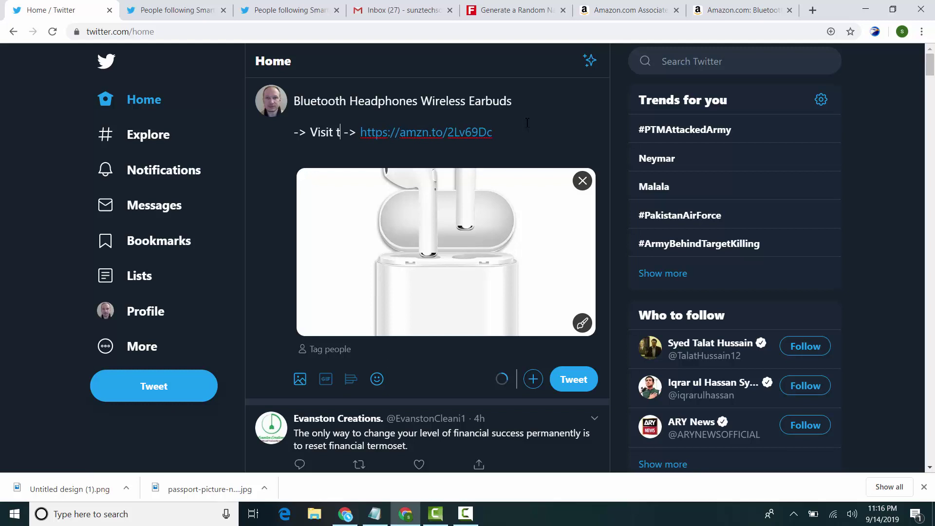
pyautogui.write('Link')
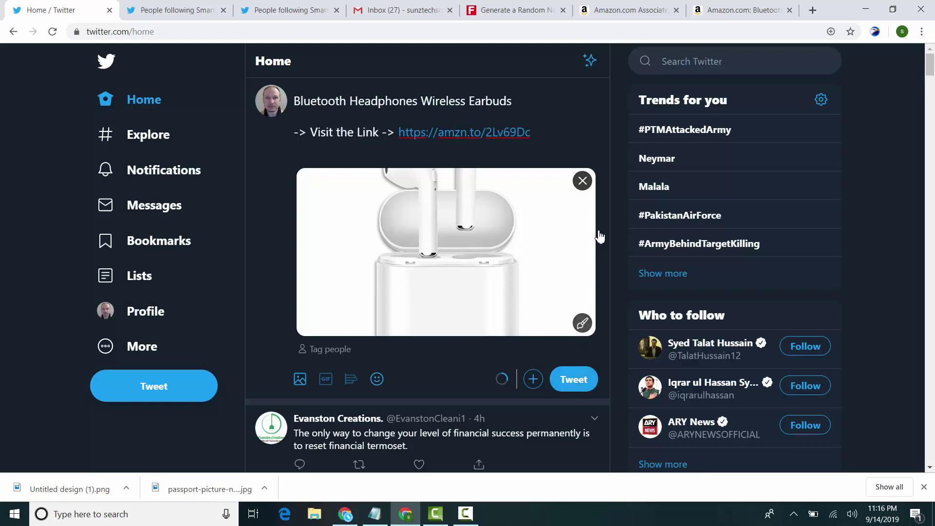
pyautogui.click(586, 386)
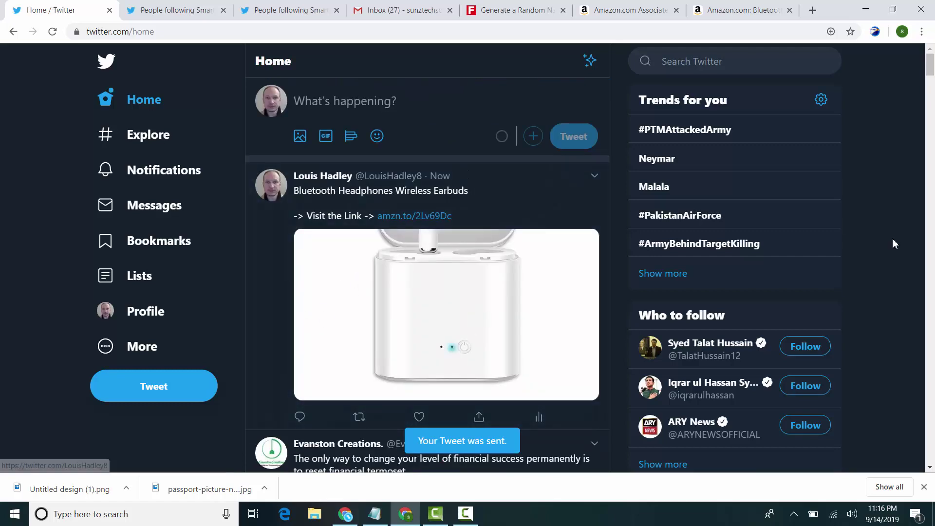
# - View the posted tweet's earbuds photo enlarged, then return to the home timeline
pyautogui.click(427, 301)
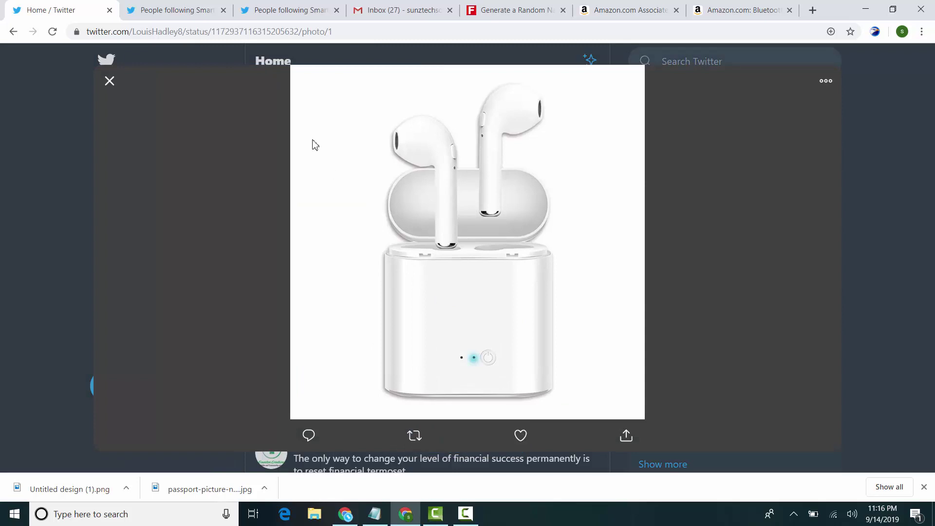
pyautogui.click(59, 236)
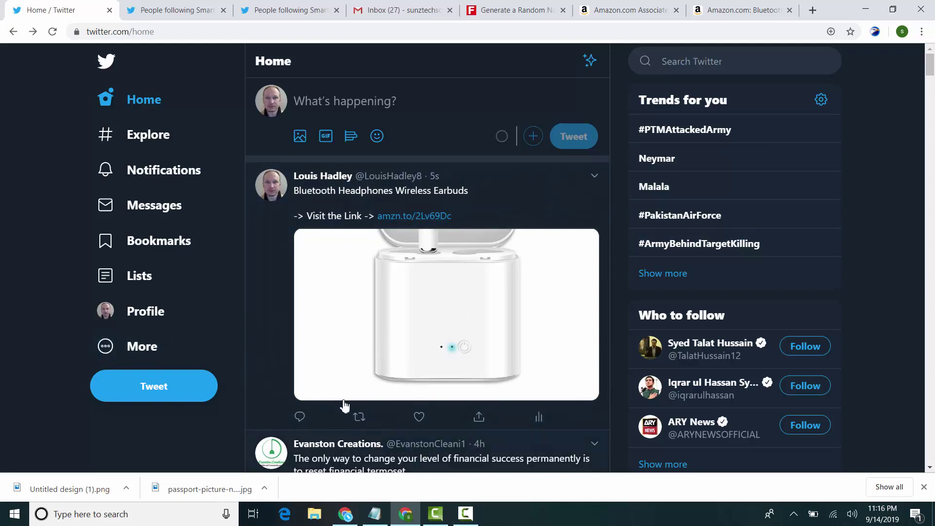
# - Switch to the amazon.txt notes in Notepad and start a new line below the browser list
pyautogui.click(371, 515)
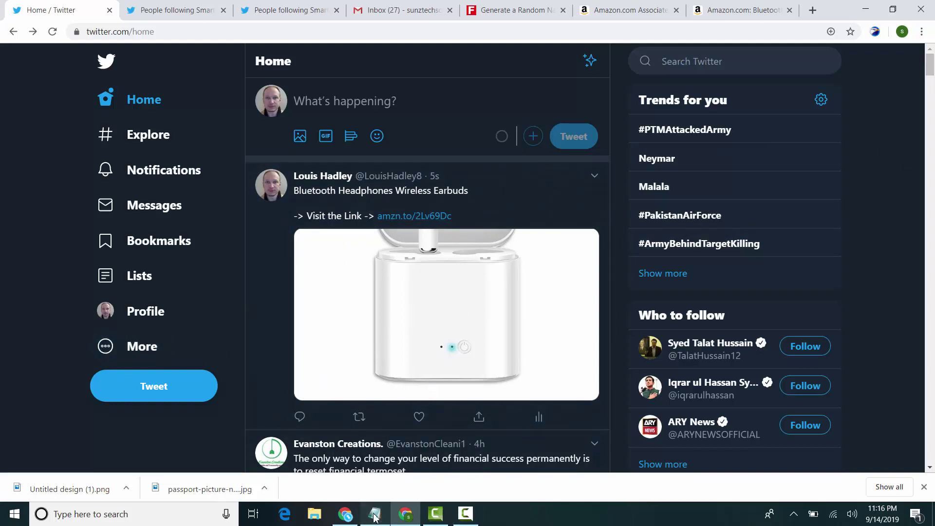
pyautogui.click(451, 402)
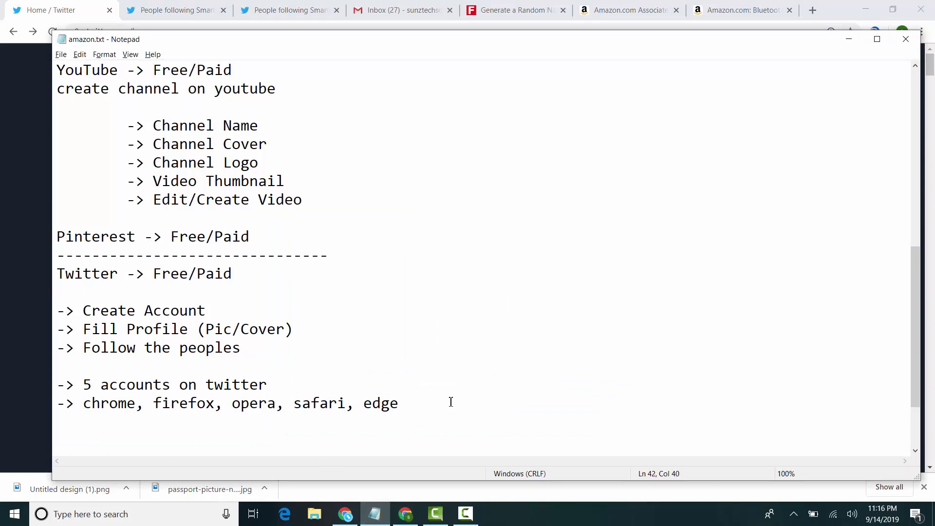
pyautogui.press('Return')
pyautogui.write('->')
pyautogui.press('BackSpace')
# - Switch to the other Chrome window showing the YouTube channel's videos page
pyautogui.moveTo(356, 514)
pyautogui.click(382, 419)
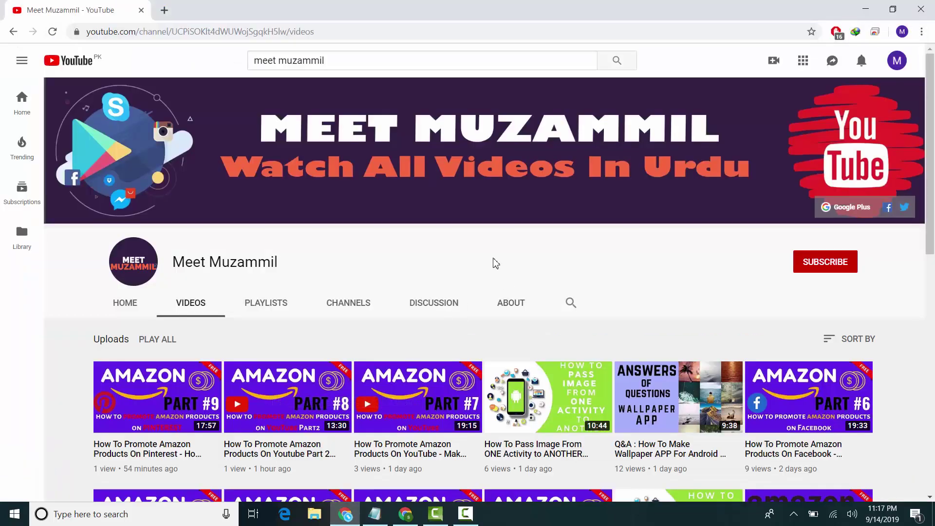